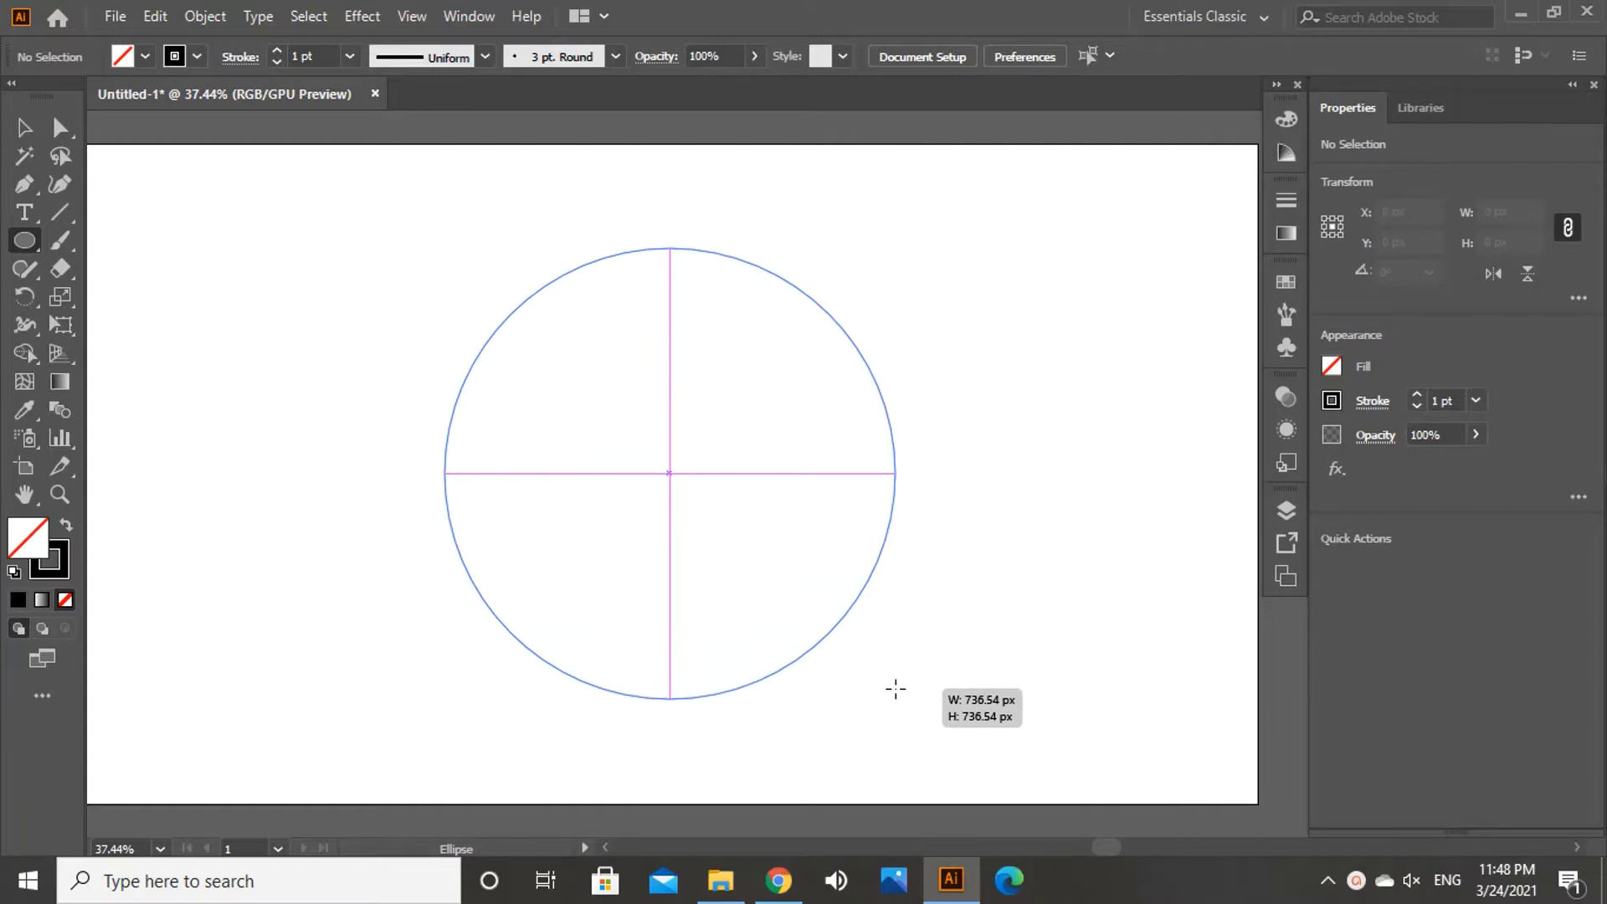
Step: Draw an unfilled circle about 802 px in diameter from the centre of the artboard
{"action": "left_click_drag", "start_coordinate": [895, 689], "coordinate": [915, 713]}
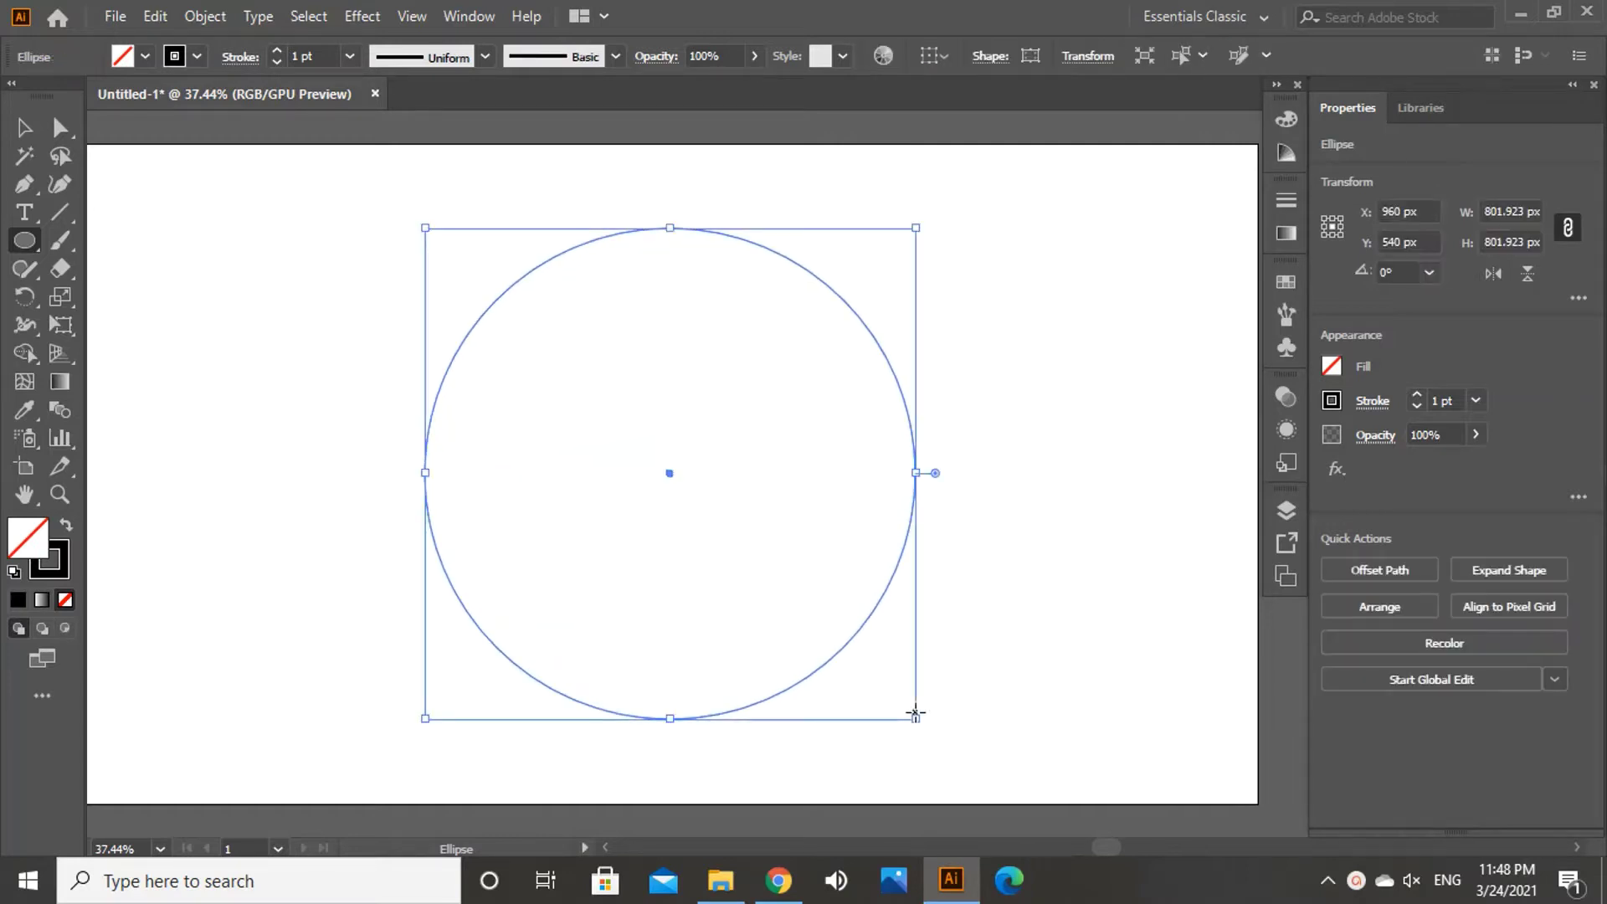
{"action": "left_click", "coordinate": [26, 128]}
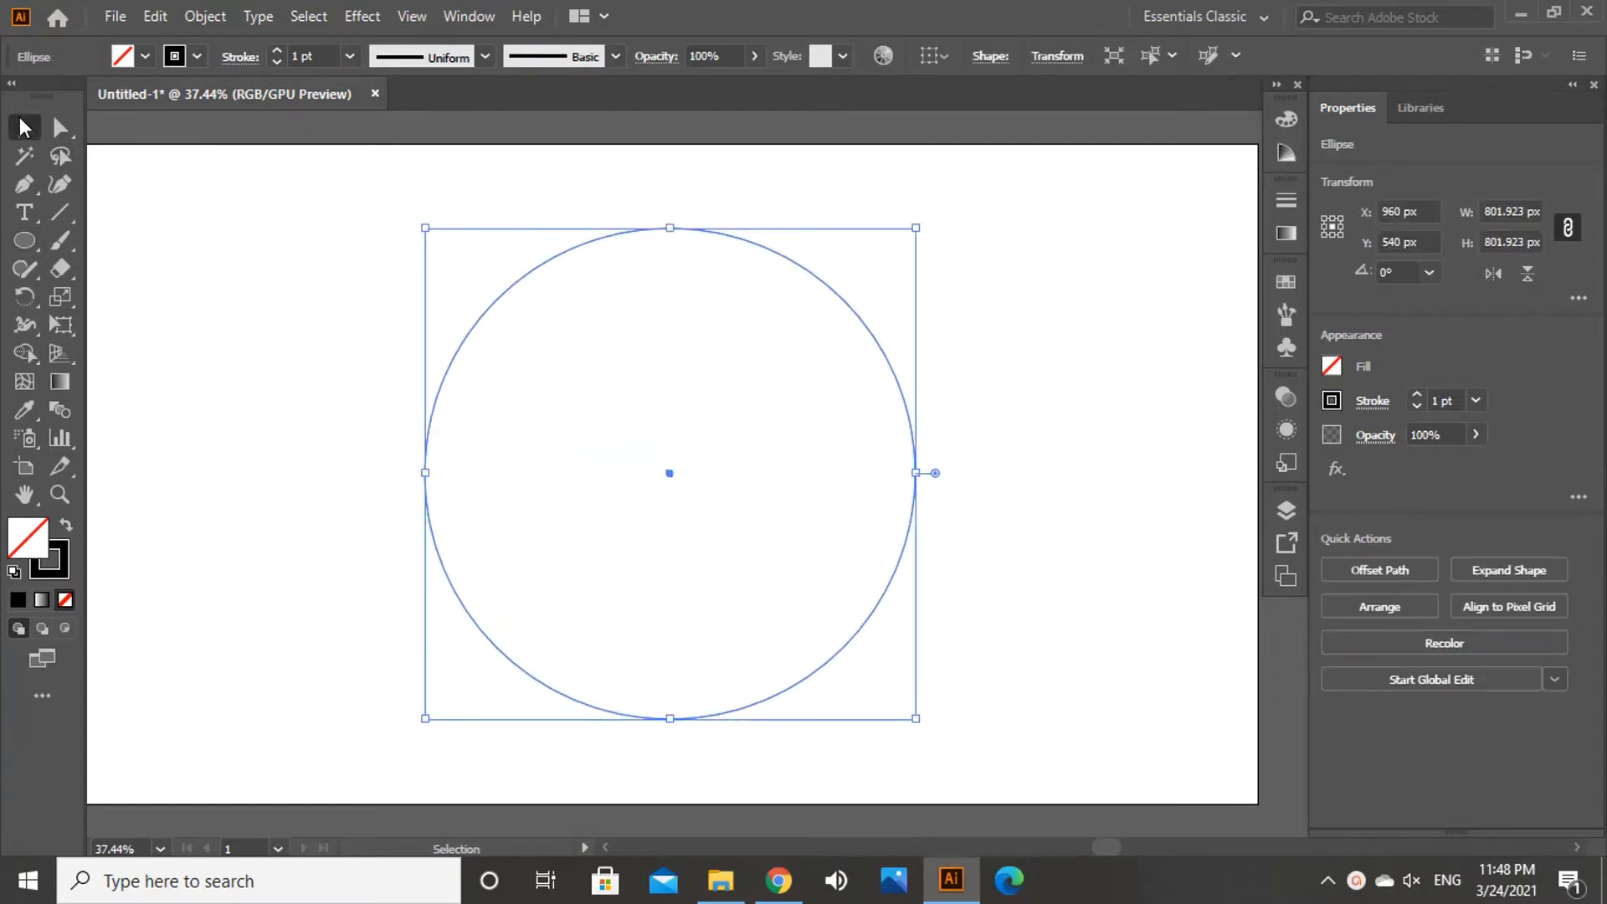
{"action": "left_click", "coordinate": [199, 258]}
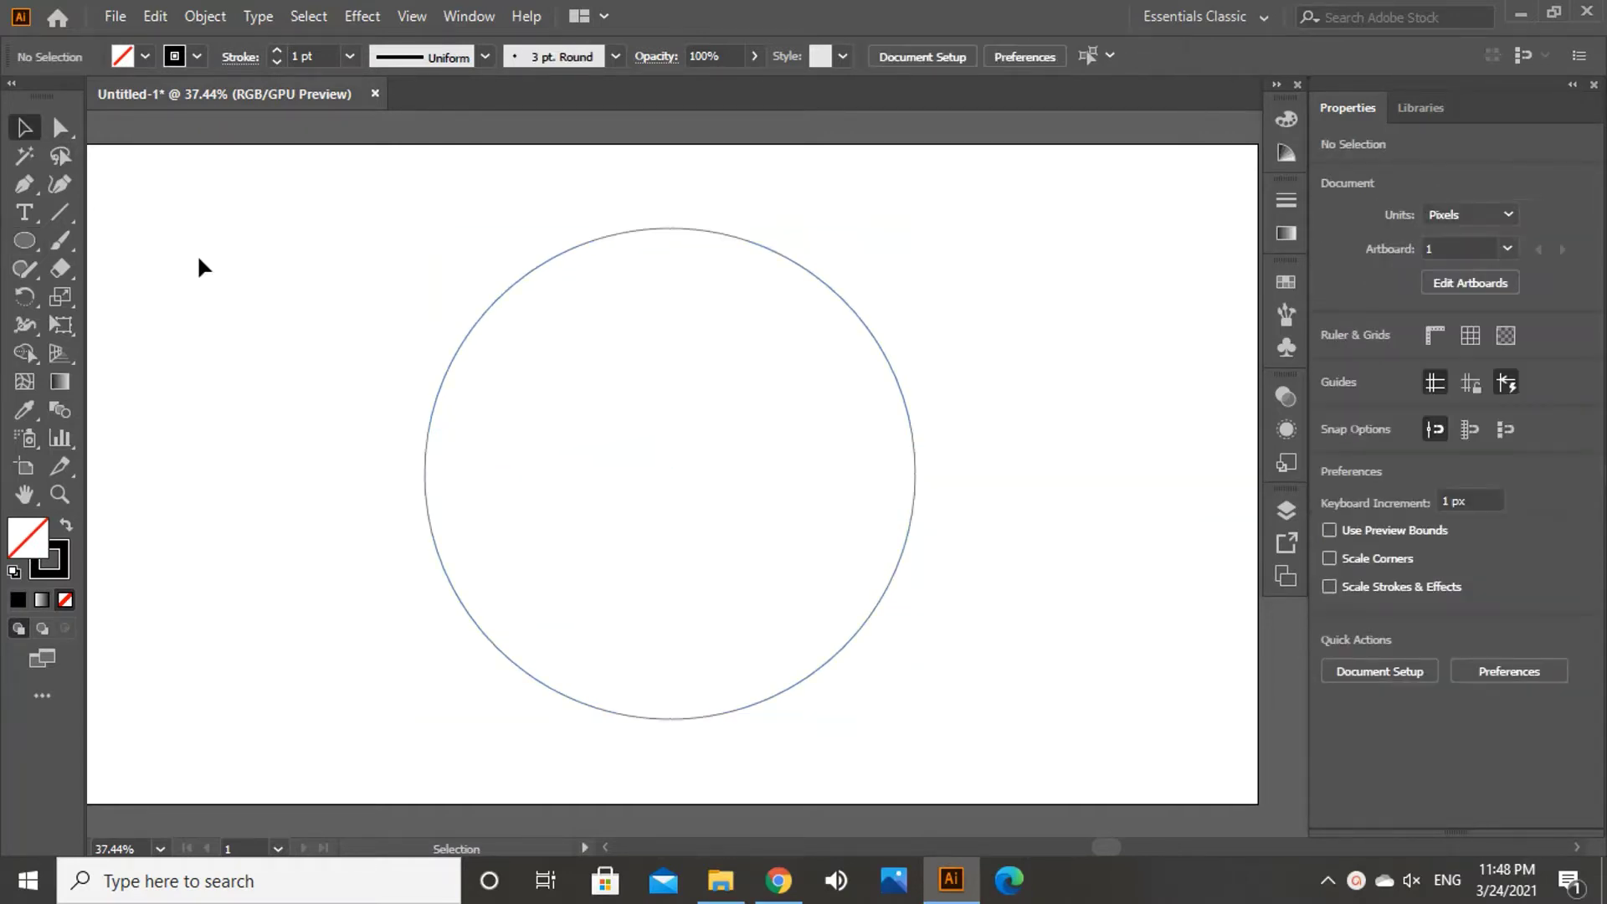
Step: Copy the circle, paste it in place, and scale the copy proportionally by dividing its width by 1.618
{"action": "left_click", "coordinate": [449, 355]}
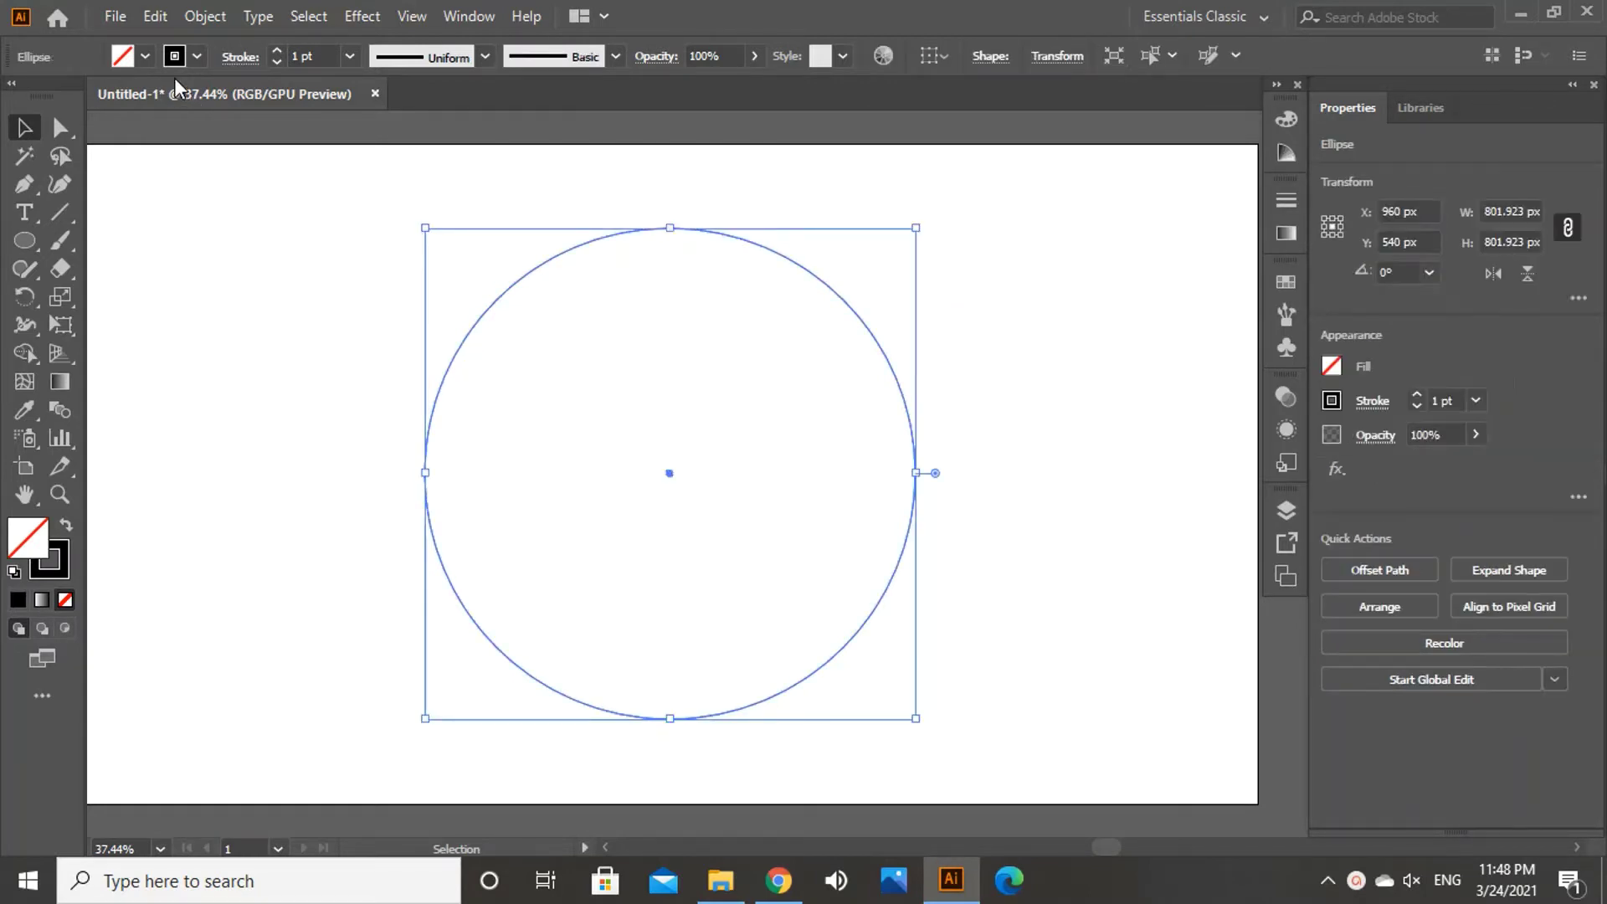
{"action": "left_click", "coordinate": [162, 15]}
{"action": "left_click", "coordinate": [201, 127]}
{"action": "left_click", "coordinate": [158, 18]}
{"action": "left_click", "coordinate": [224, 232]}
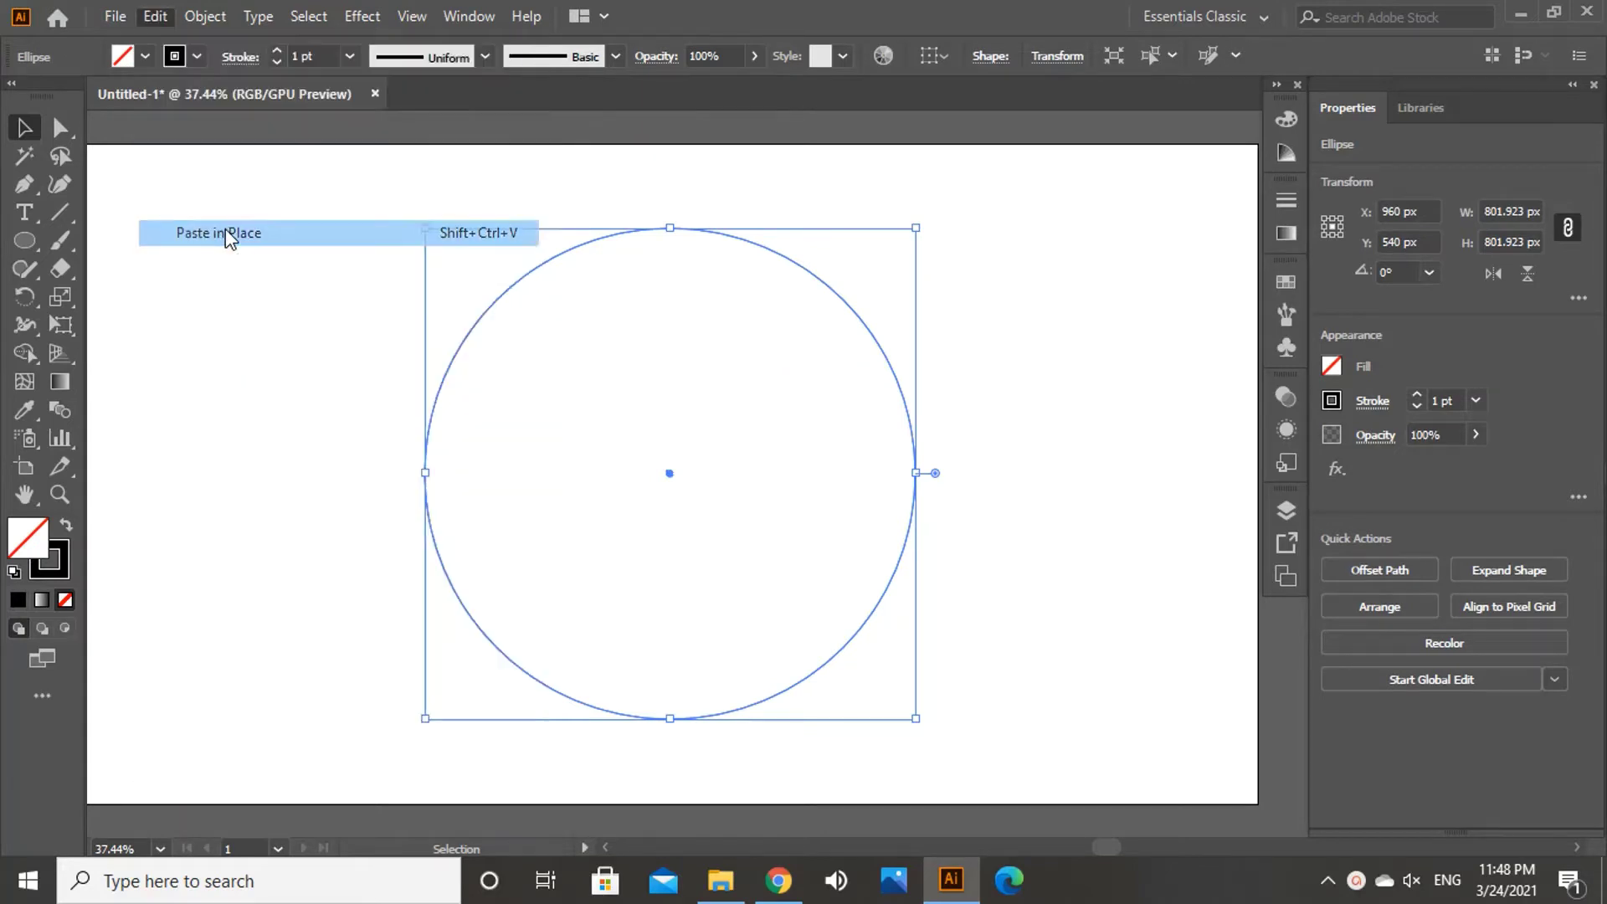
{"action": "left_click", "coordinate": [1524, 211]}
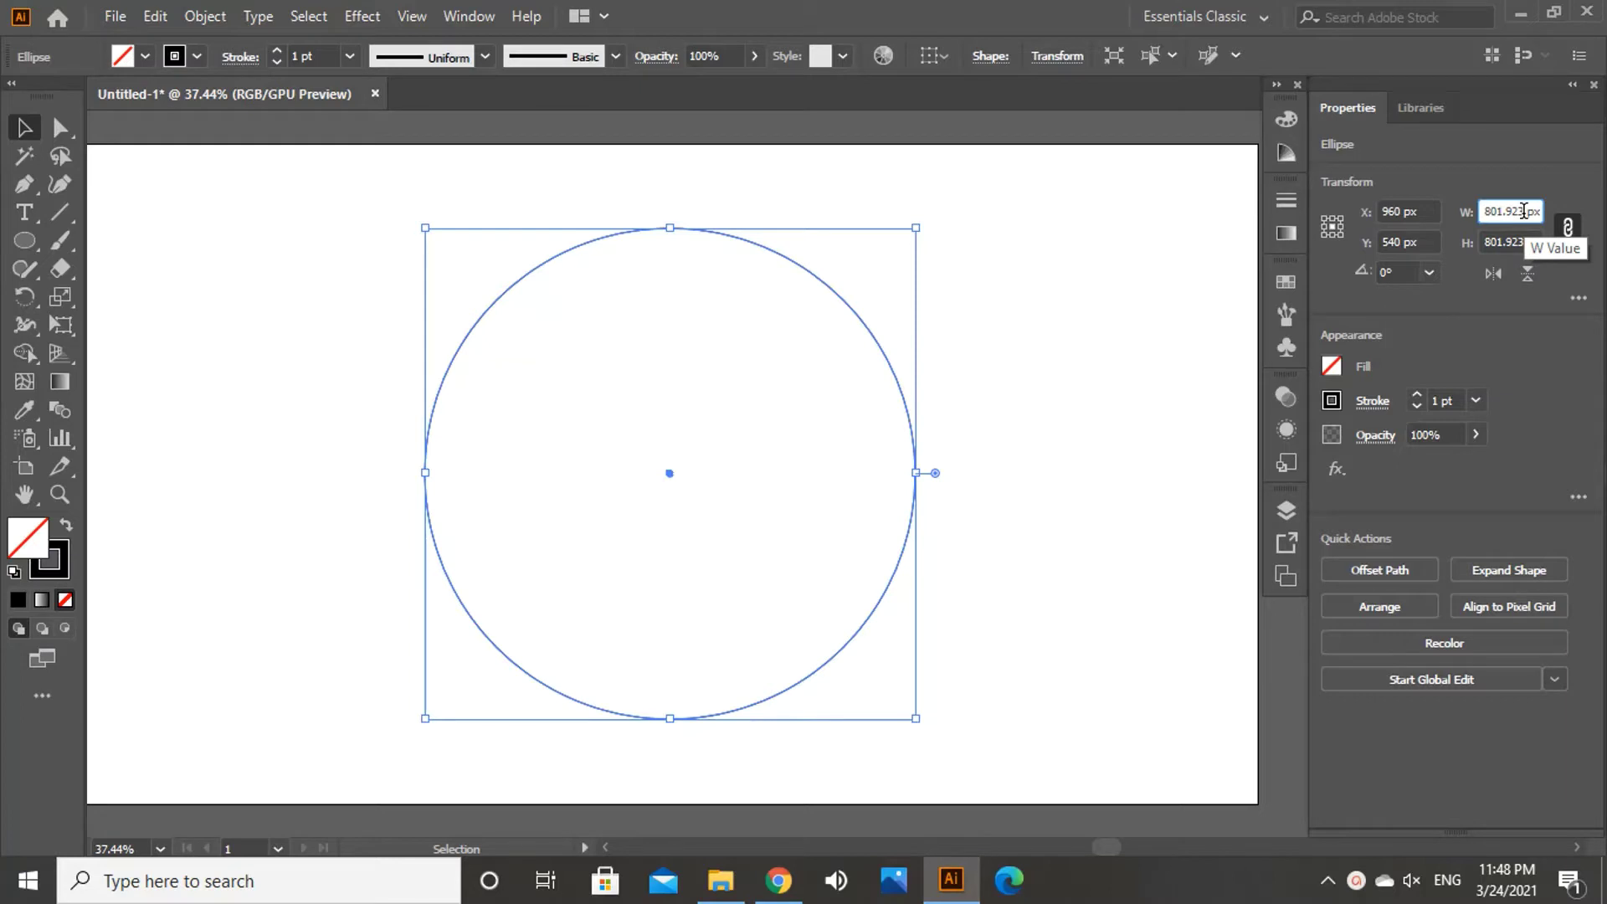
{"action": "type", "text": "/1.618"}
{"action": "key", "text": "Return"}
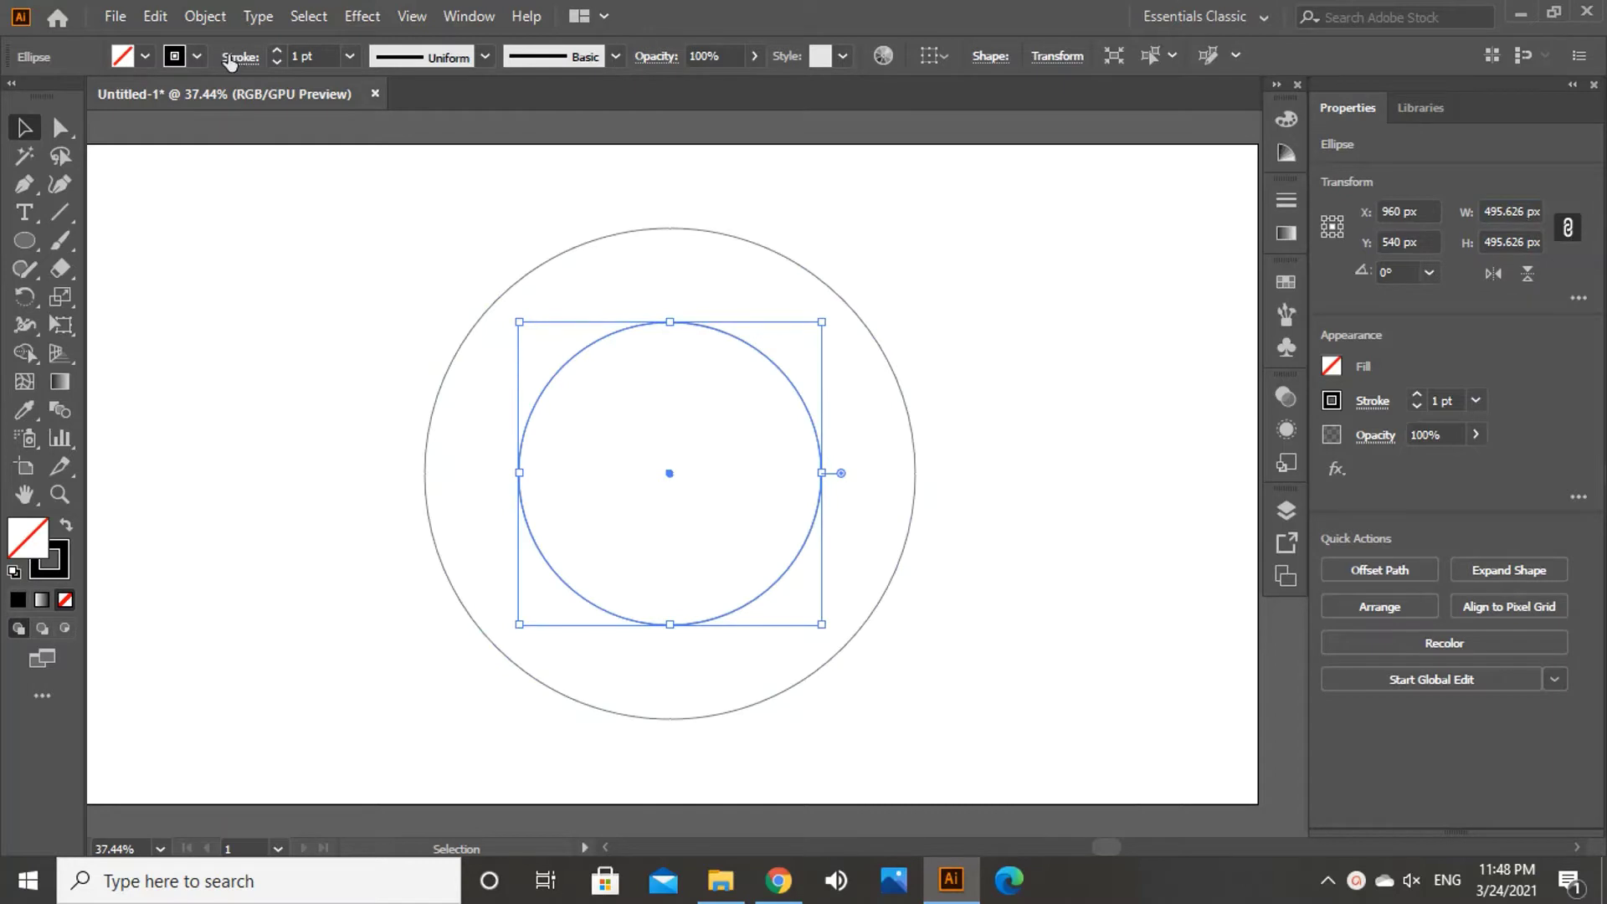
Step: Duplicate the inner circle in place and divide the new copy's width by 1.618, keeping its proportions
{"action": "left_click", "coordinate": [130, 8]}
{"action": "mouse_move", "coordinate": [159, 15]}
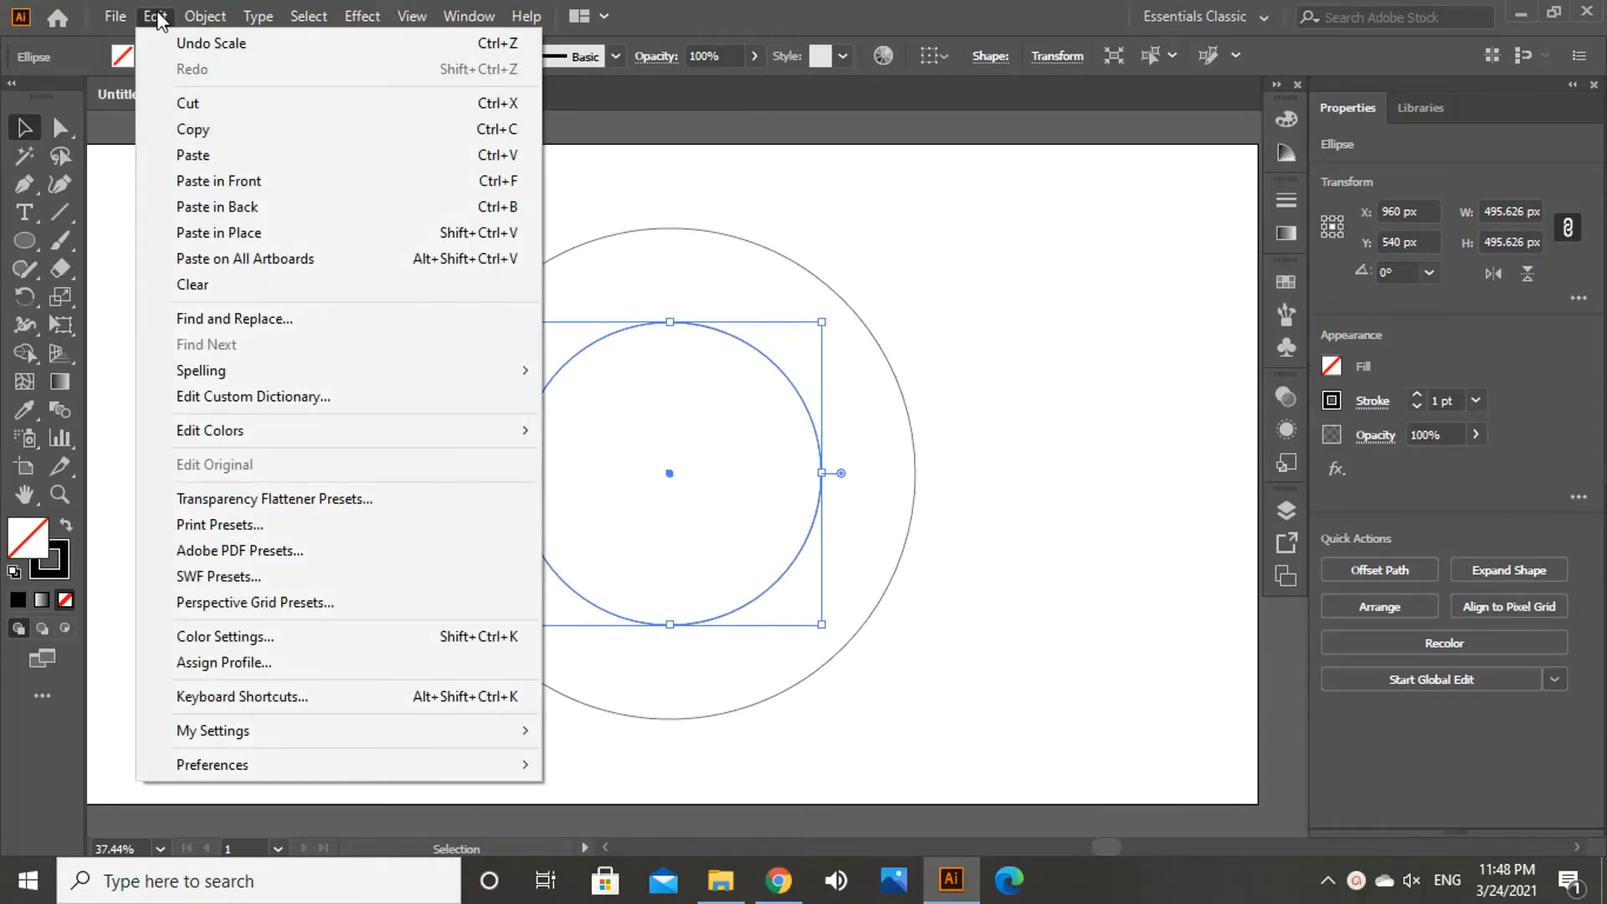
{"action": "left_click", "coordinate": [201, 129]}
{"action": "left_click", "coordinate": [155, 16]}
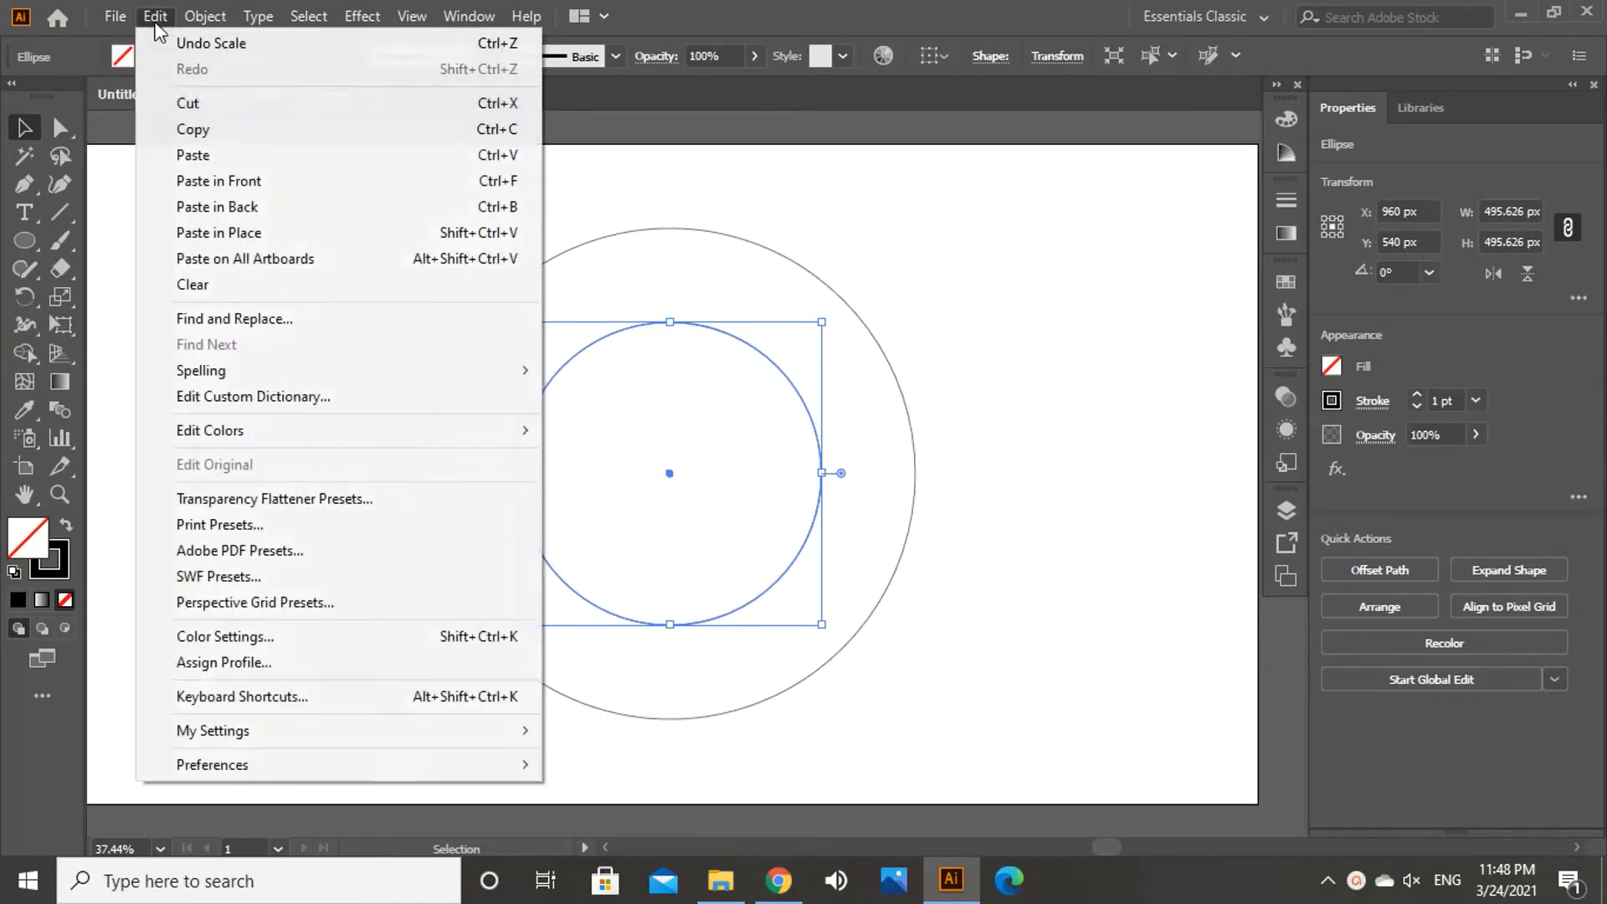
{"action": "left_click", "coordinate": [218, 233]}
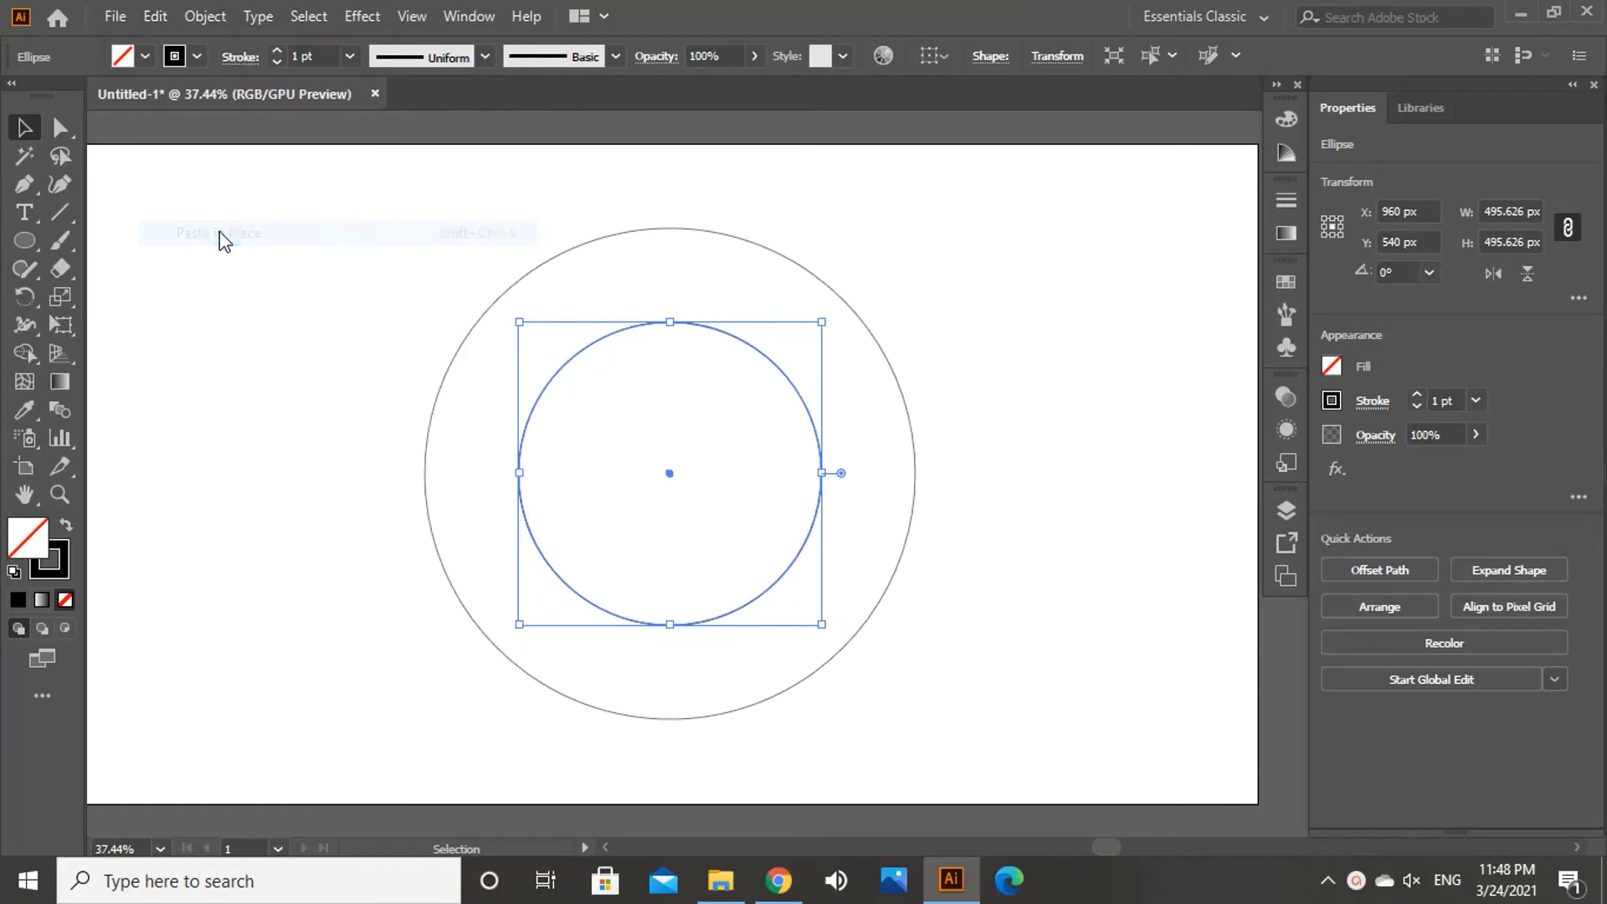
{"action": "left_click", "coordinate": [1527, 211]}
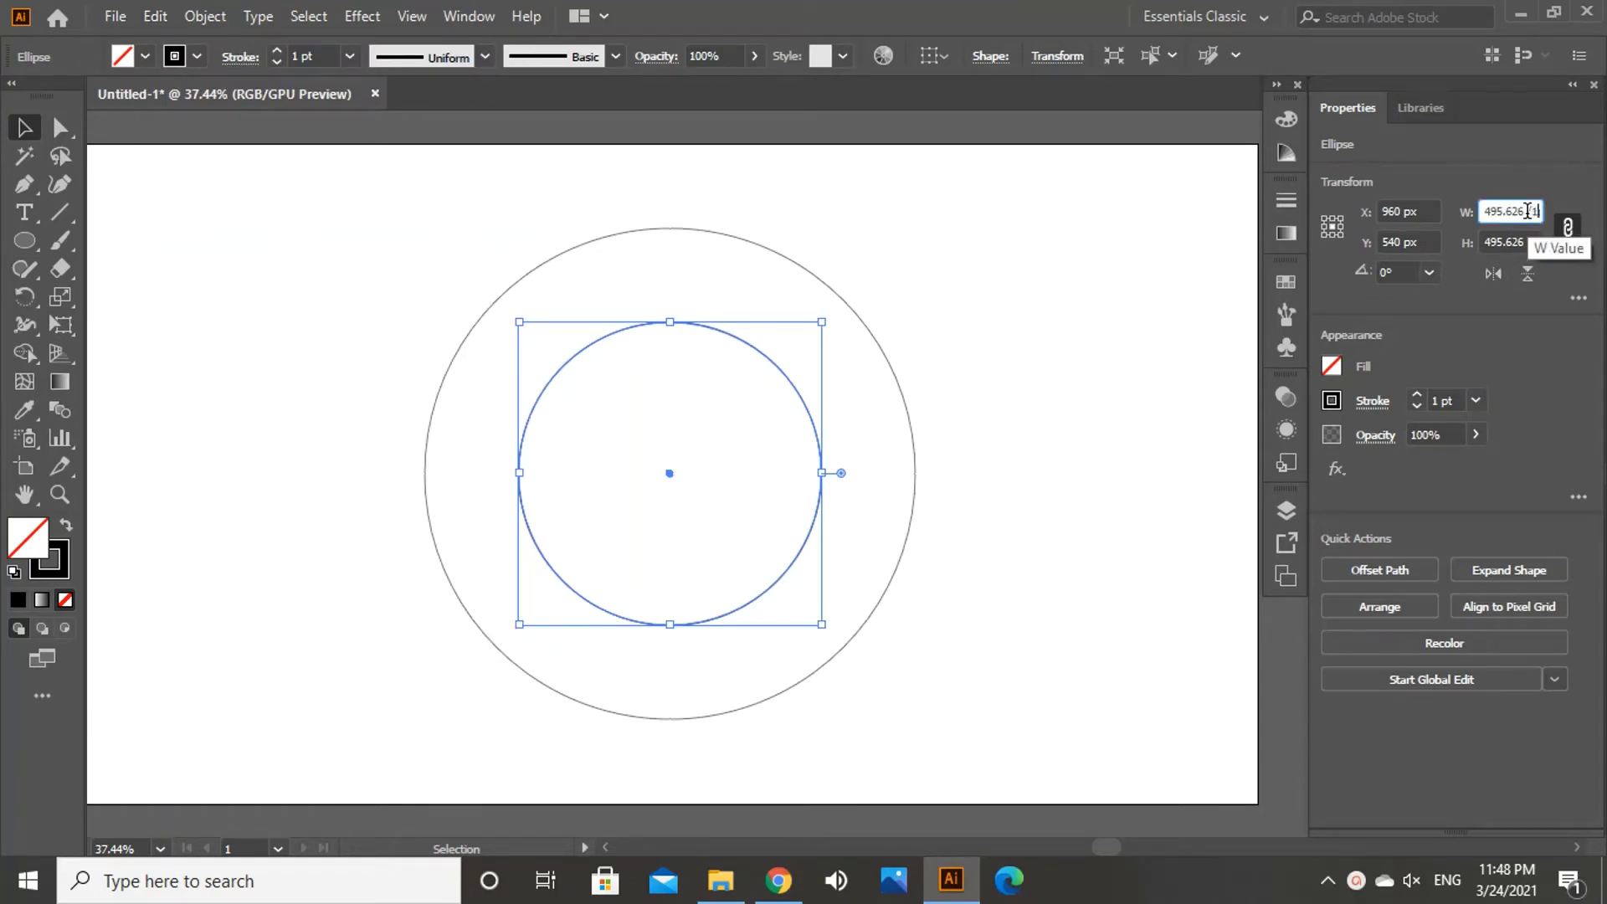
{"action": "type", "text": "/1.618"}
{"action": "key", "text": "Return"}
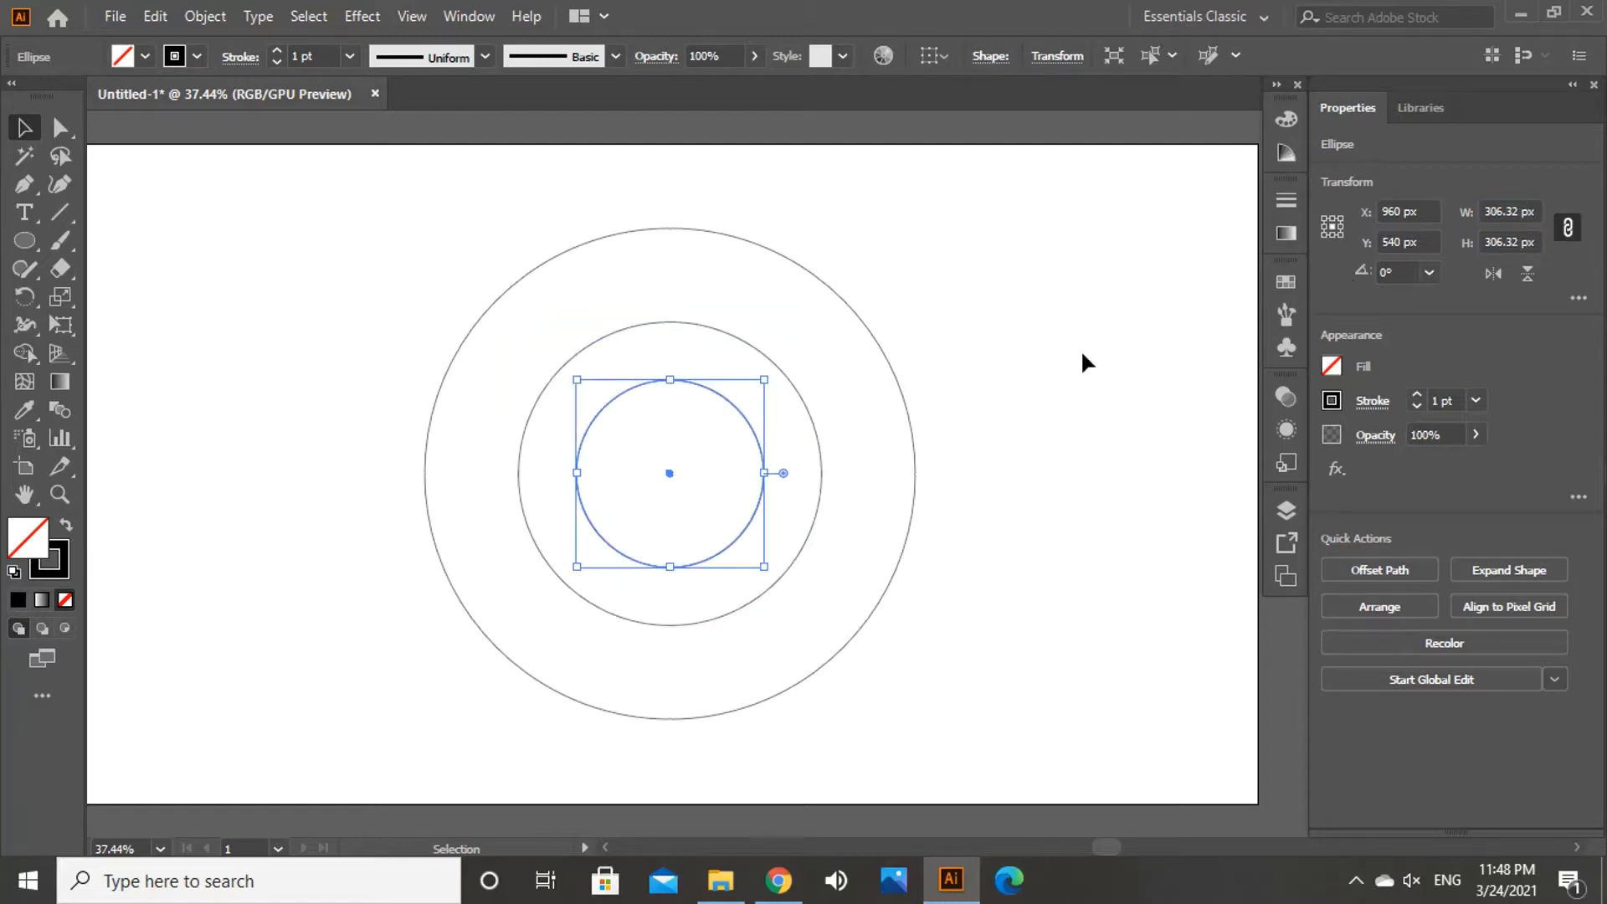
Step: Delete the middle of the three concentric circles, leaving only the largest and smallest
{"action": "left_click", "coordinate": [1082, 354]}
{"action": "left_click", "coordinate": [822, 462]}
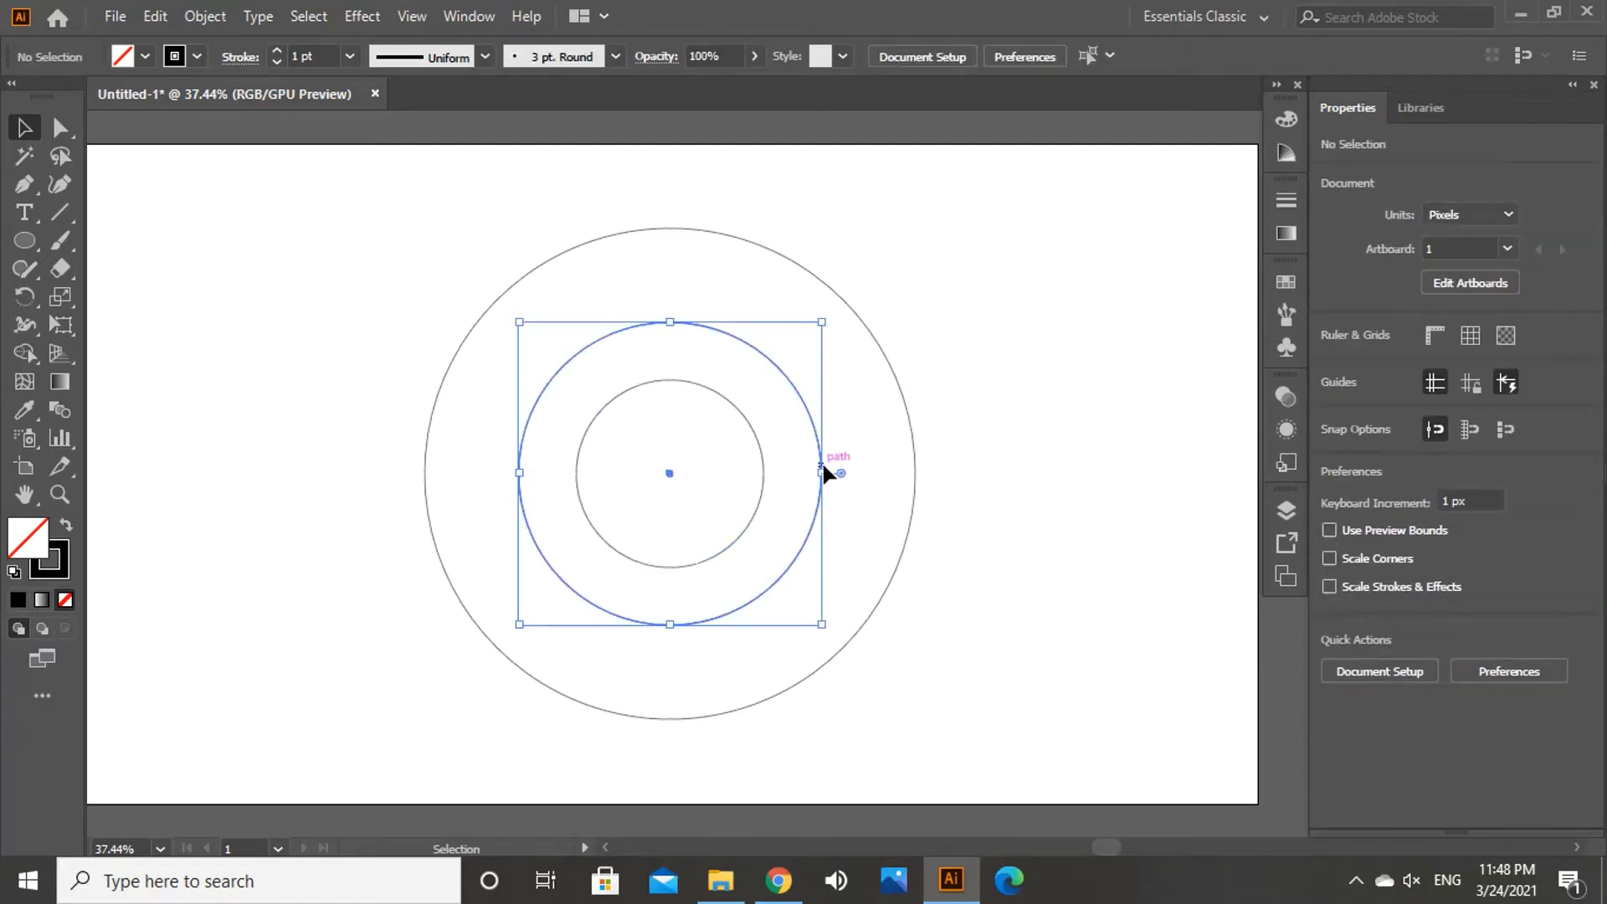
{"action": "key", "text": "Delete"}
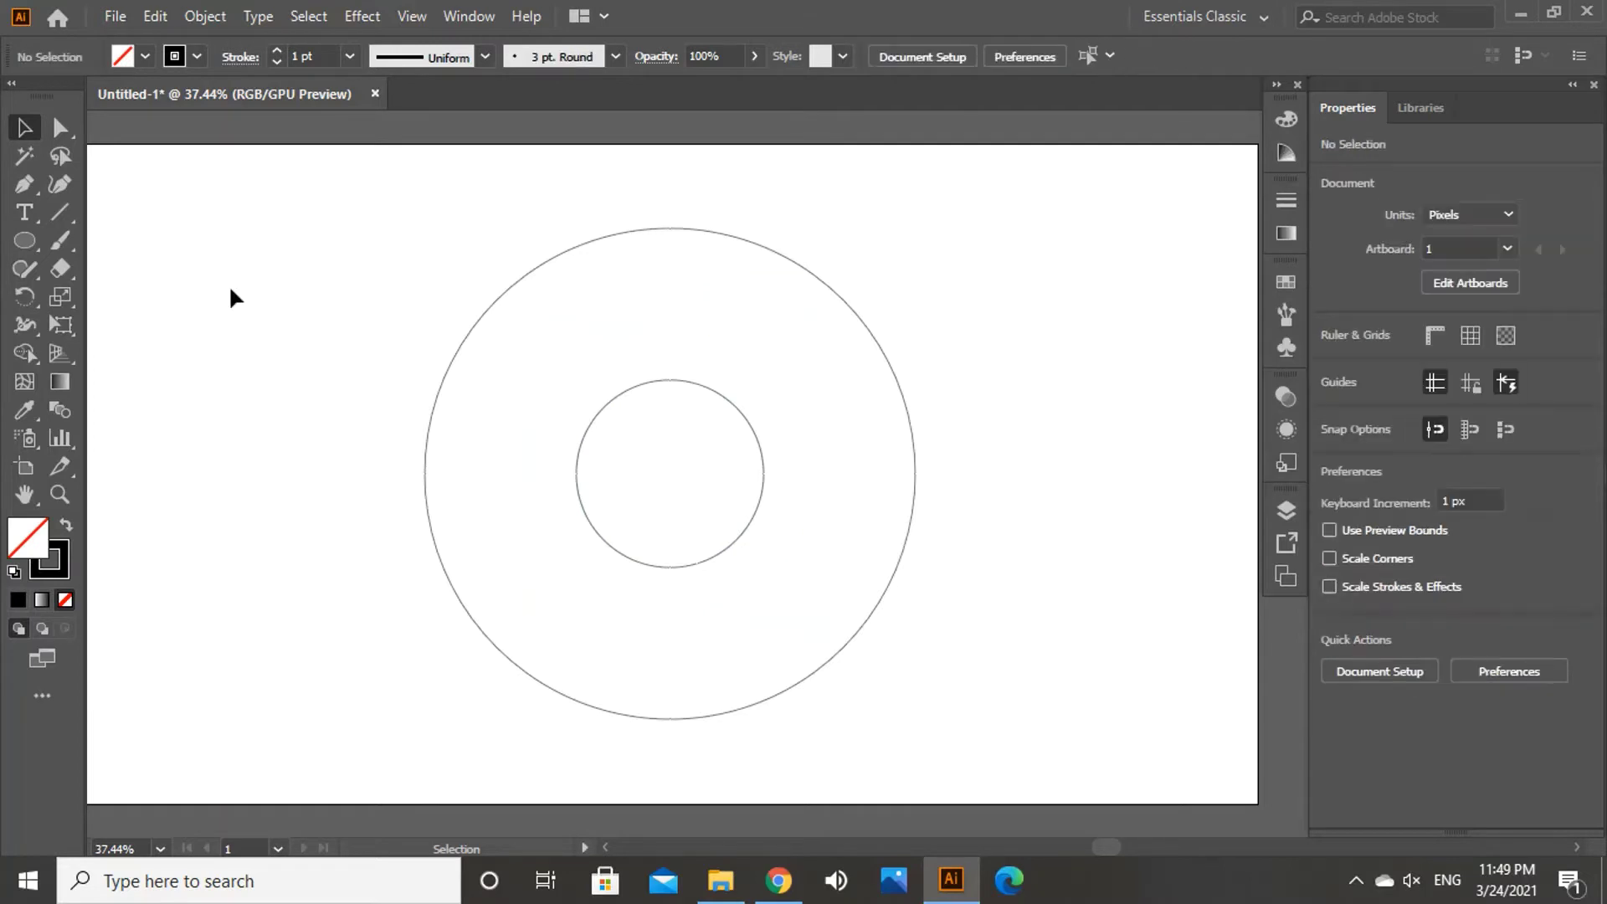
Step: Draw a circle about 554 px wide spanning from the large circle's top anchor down to the small circle's bottom edge
{"action": "left_click", "coordinate": [29, 248]}
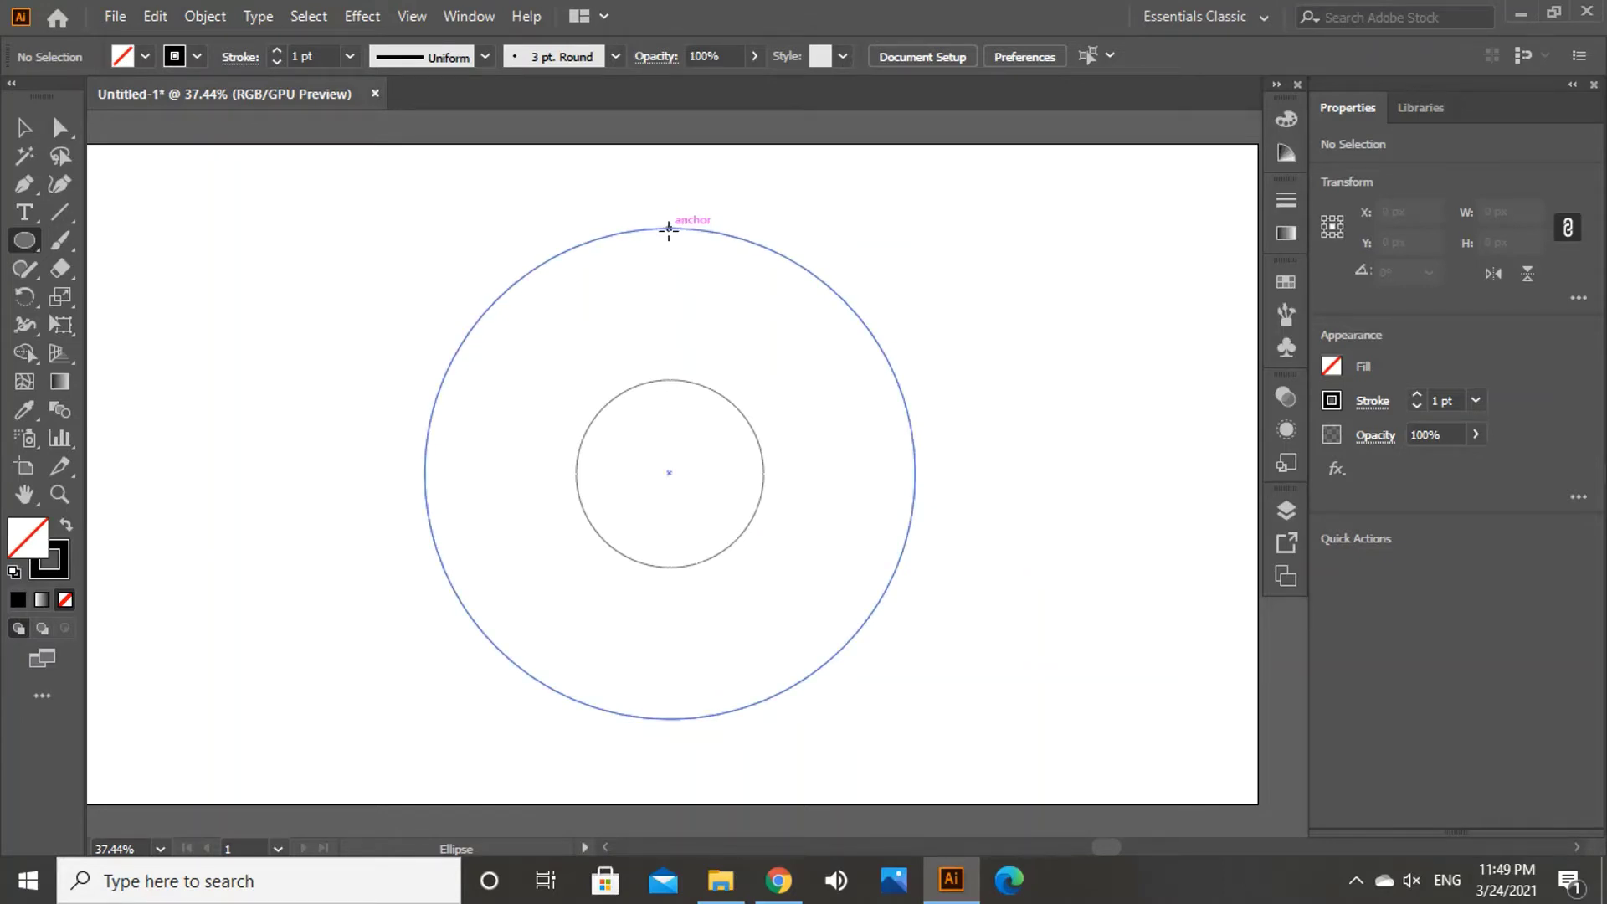
{"action": "left_click_drag", "start_coordinate": [670, 228], "coordinate": [784, 566]}
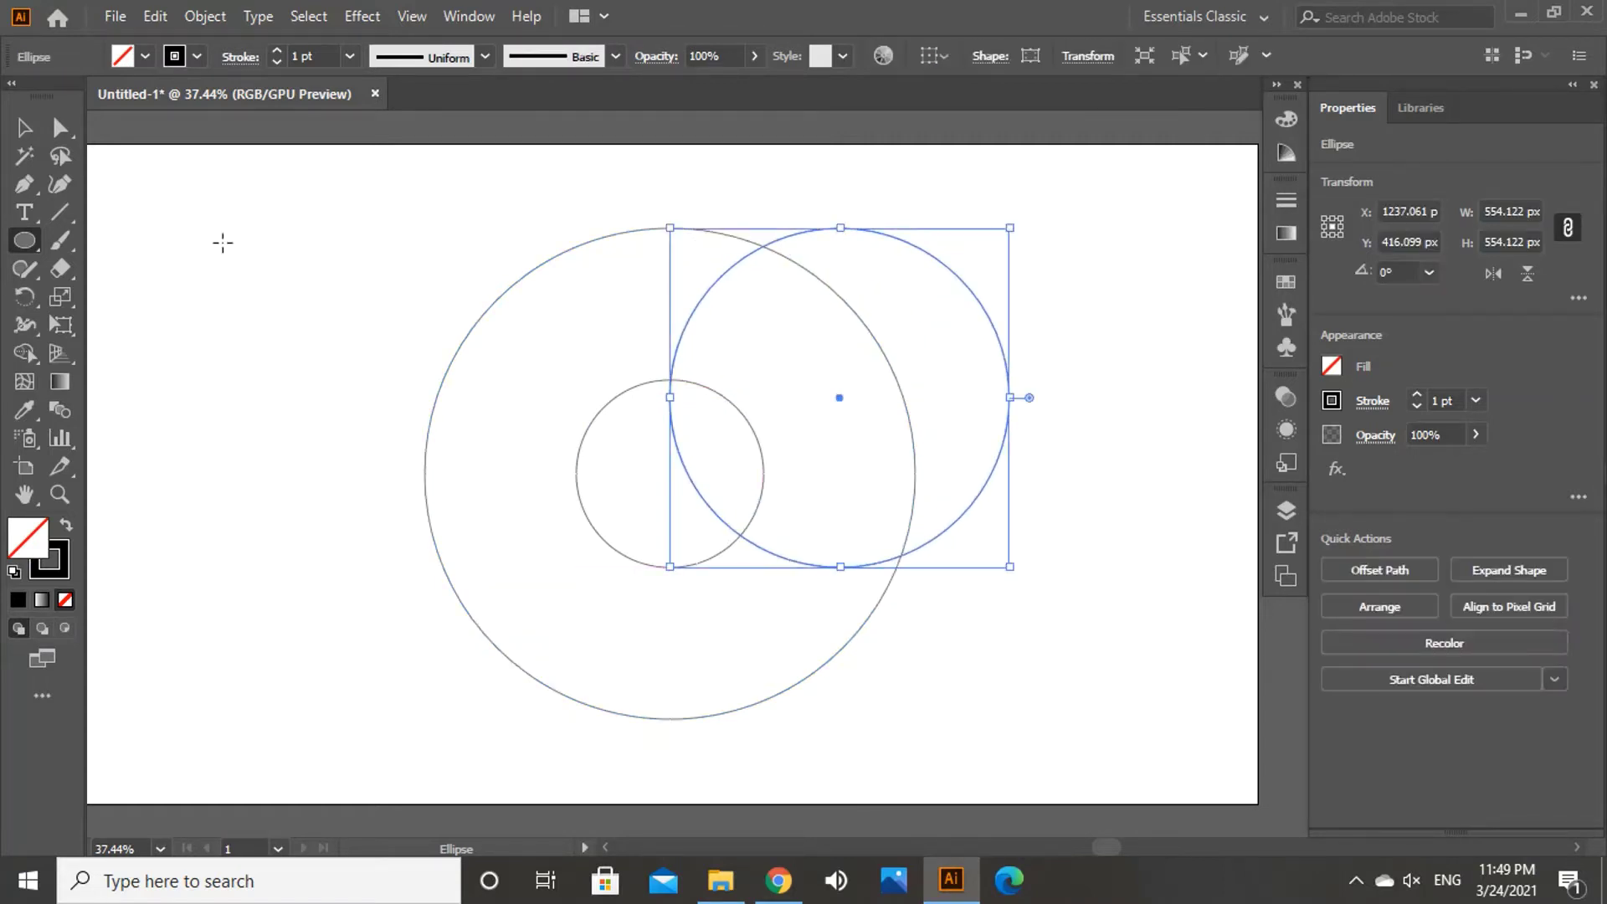
{"action": "left_click", "coordinate": [25, 129]}
Step: Centre all three circles on each other horizontally and vertically
{"action": "left_click_drag", "start_coordinate": [283, 236], "coordinate": [926, 794]}
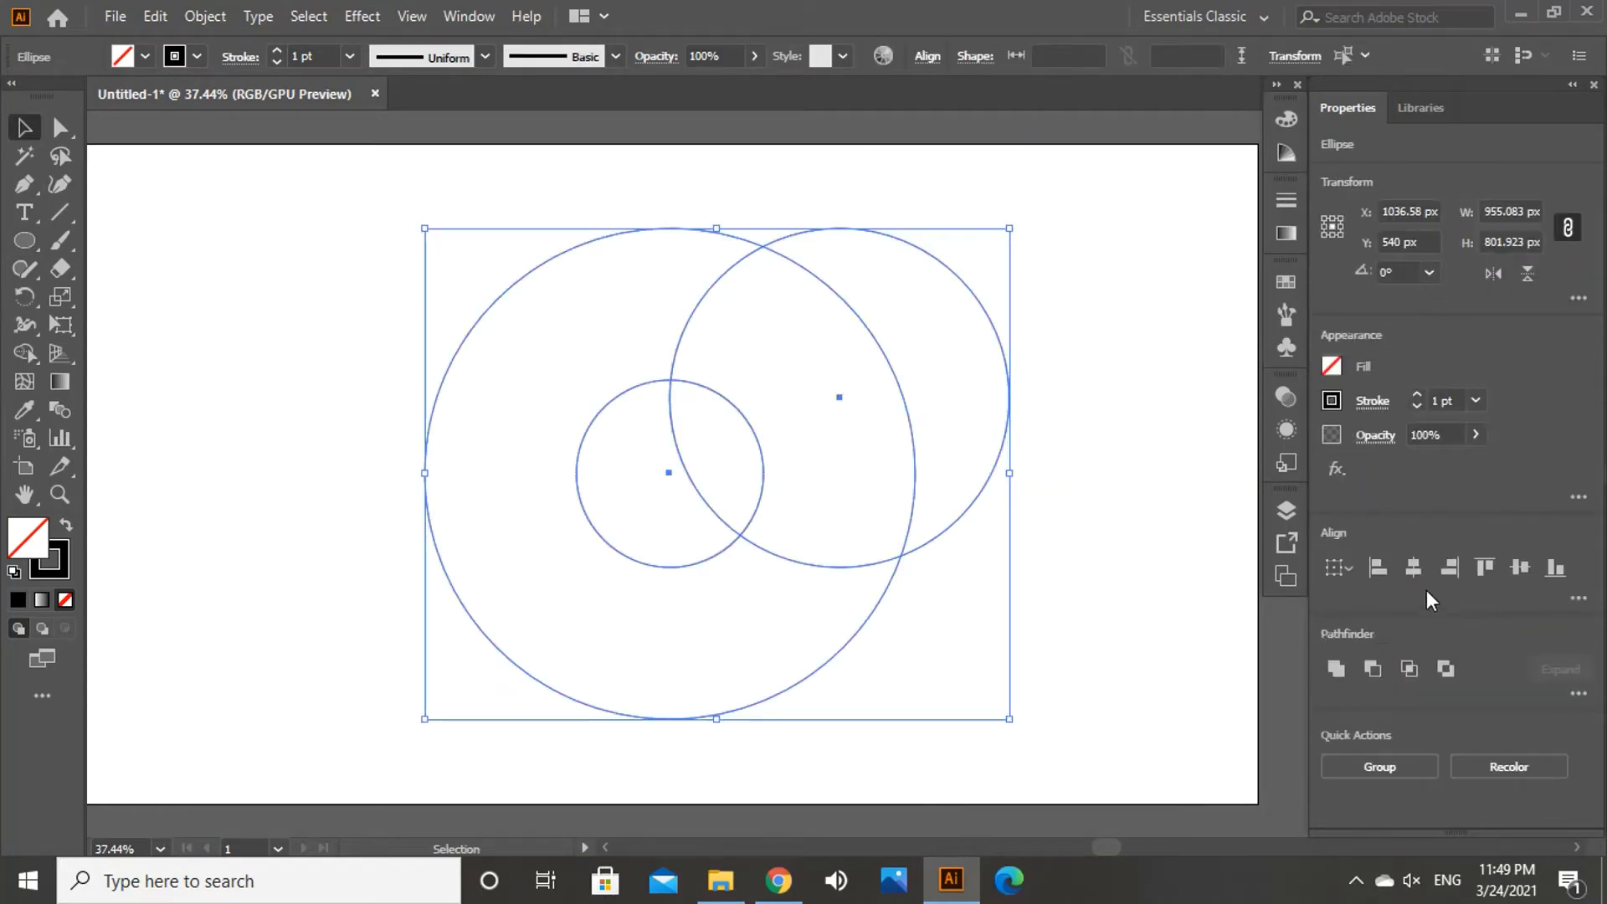
{"action": "left_click", "coordinate": [1418, 565]}
{"action": "left_click", "coordinate": [1521, 565]}
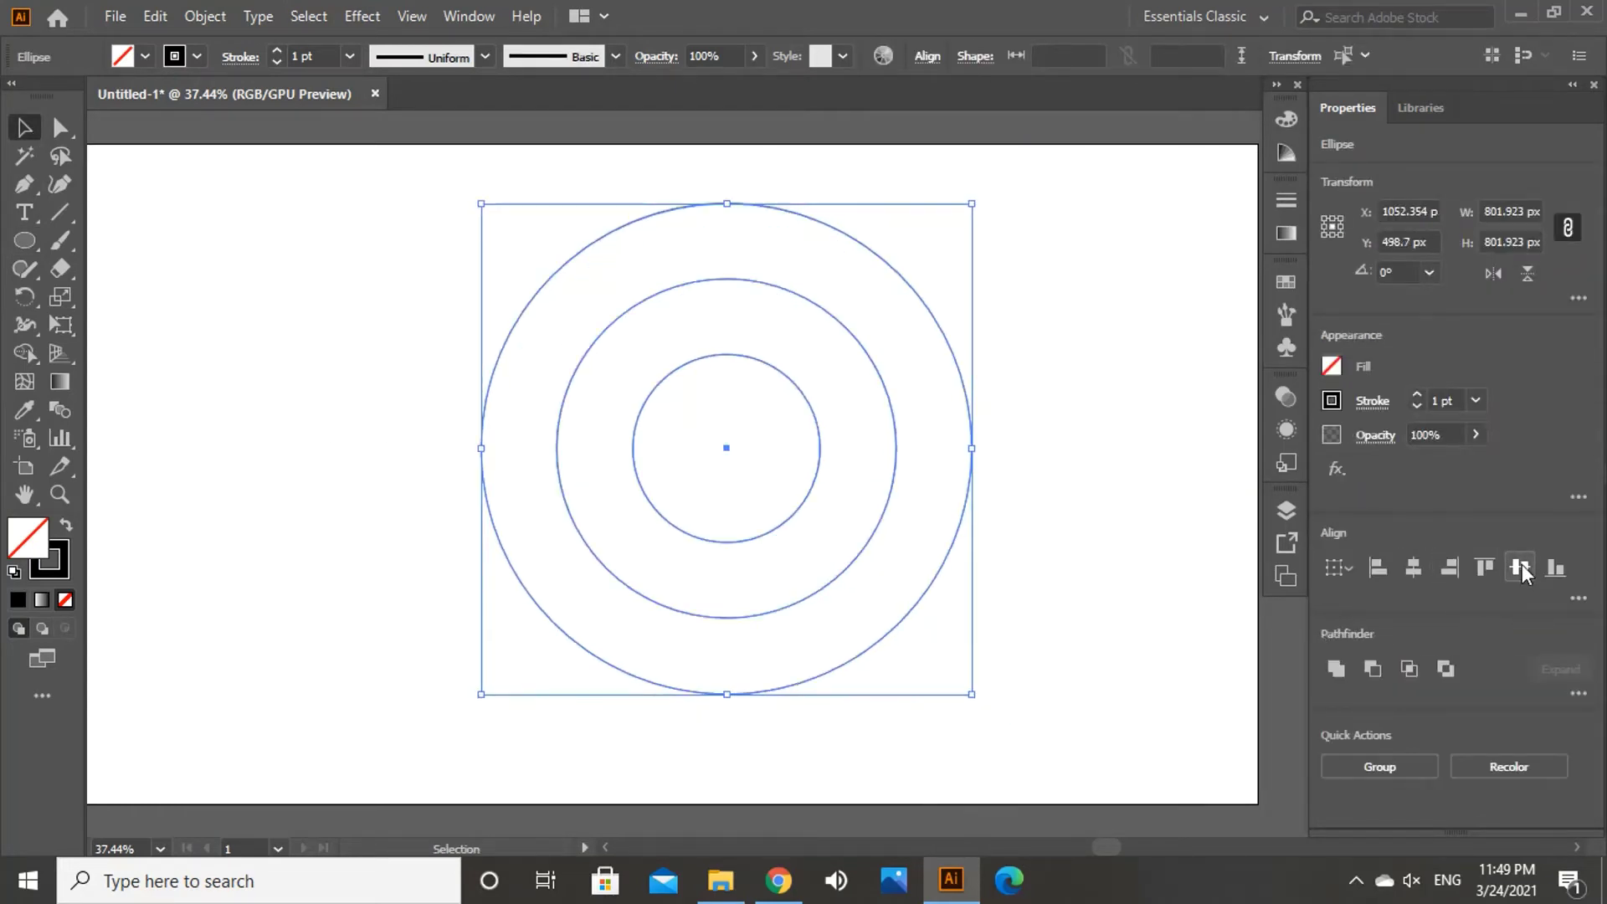
{"action": "left_click", "coordinate": [1077, 466]}
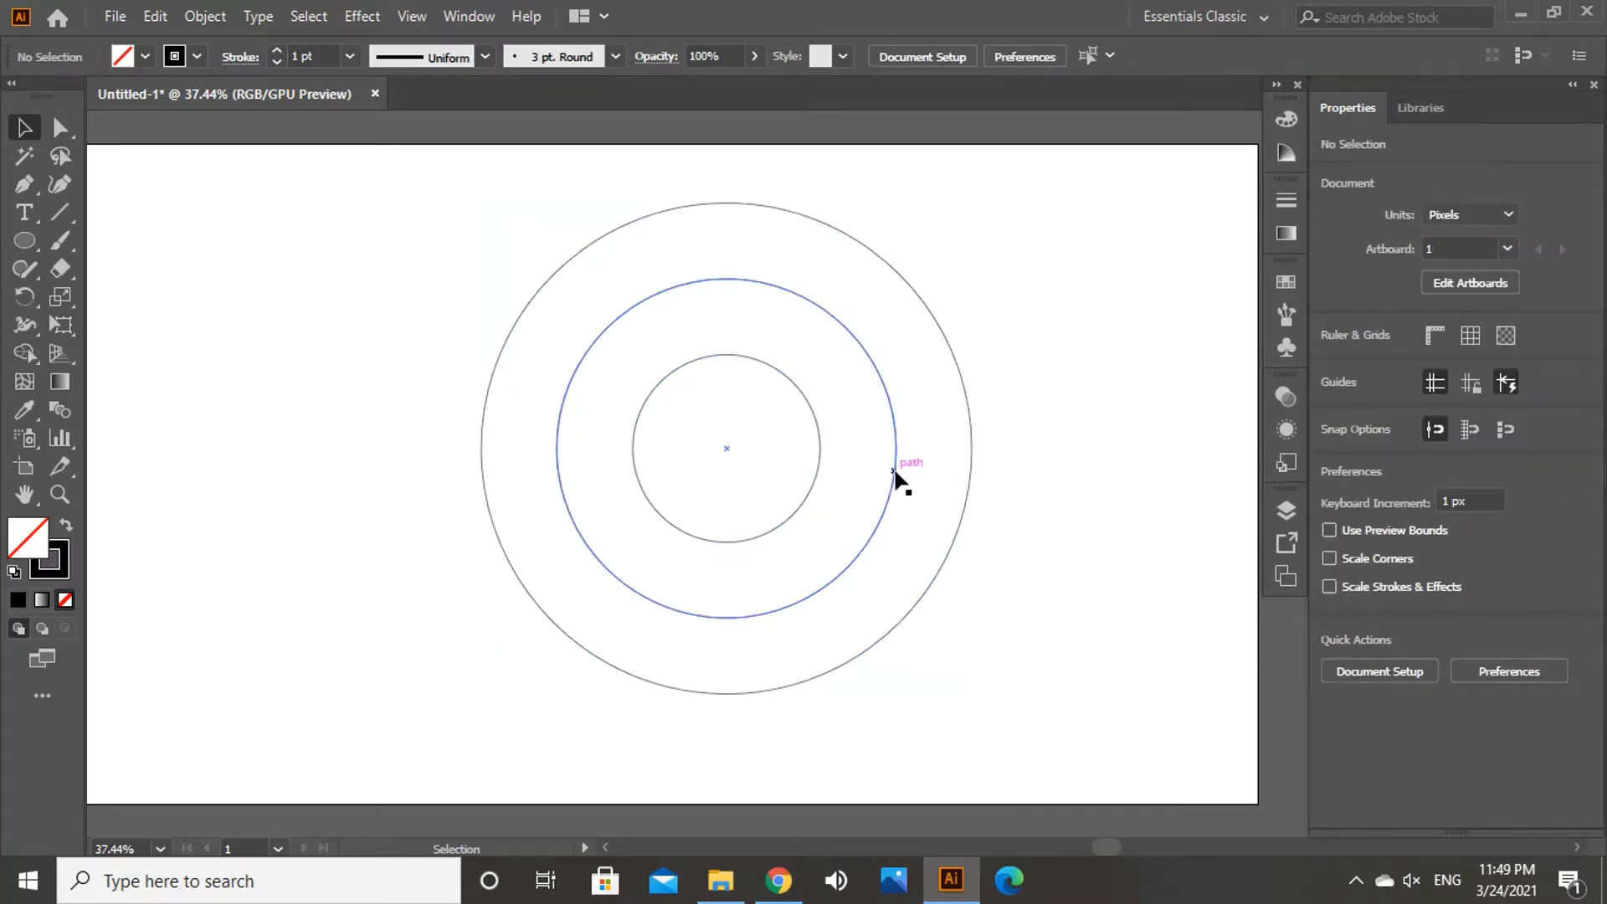
Step: Place four copies of the middle circle touching the outer circle's left, top, bottom and right edges, and delete the centred original
{"action": "left_click_drag", "start_coordinate": [894, 468], "coordinate": [821, 485]}
{"action": "left_click", "coordinate": [1052, 574]}
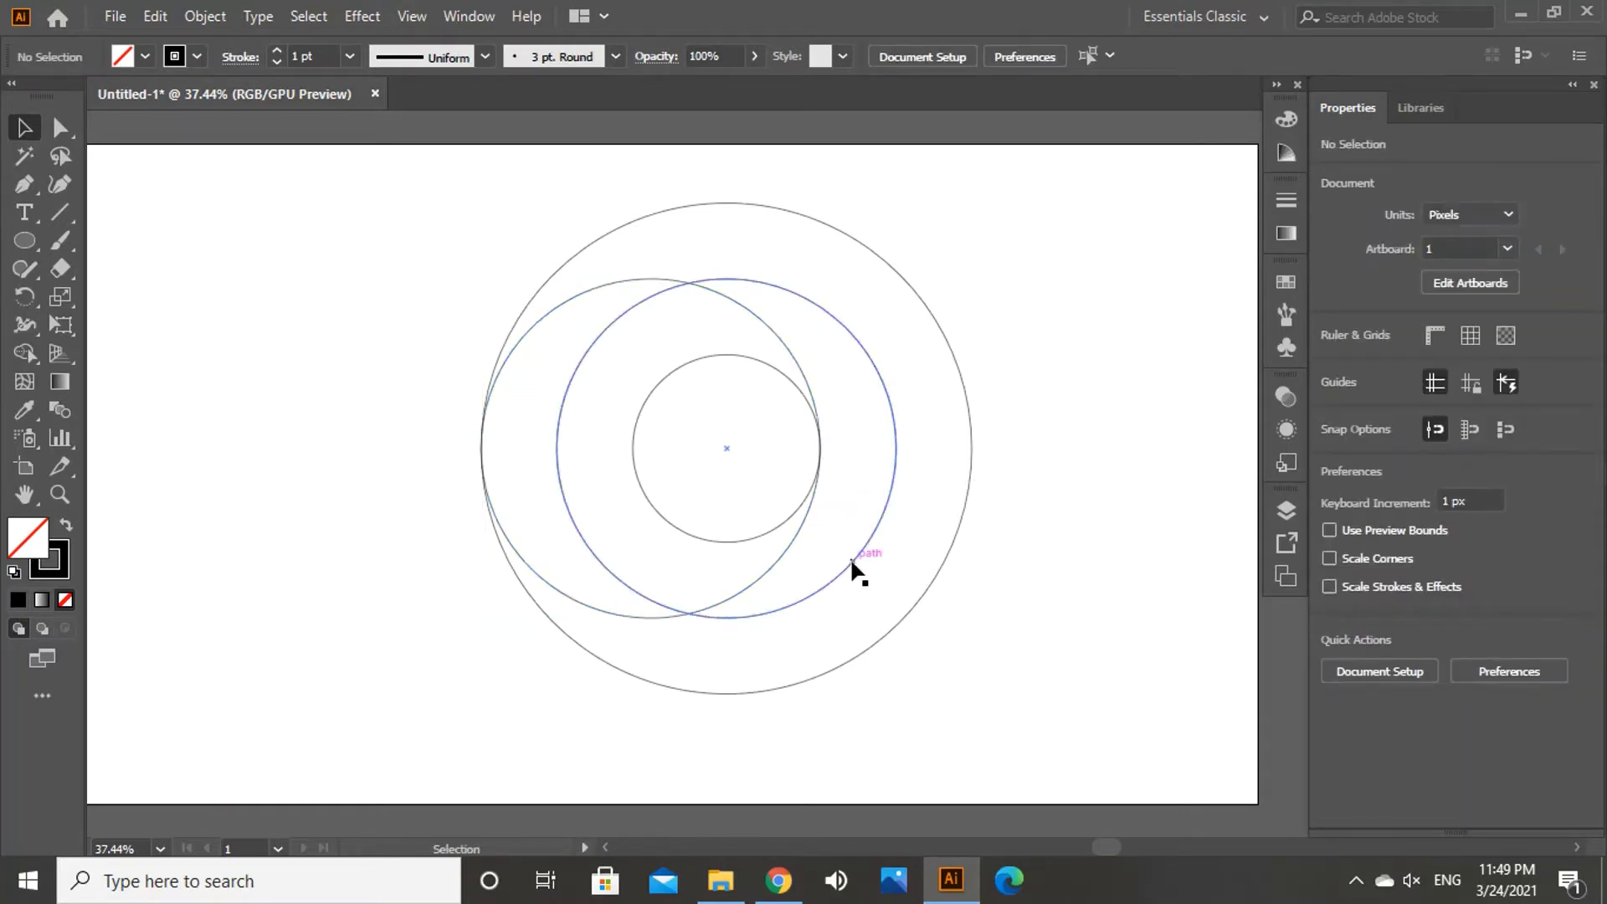
{"action": "left_click_drag", "start_coordinate": [848, 557], "coordinate": [856, 494]}
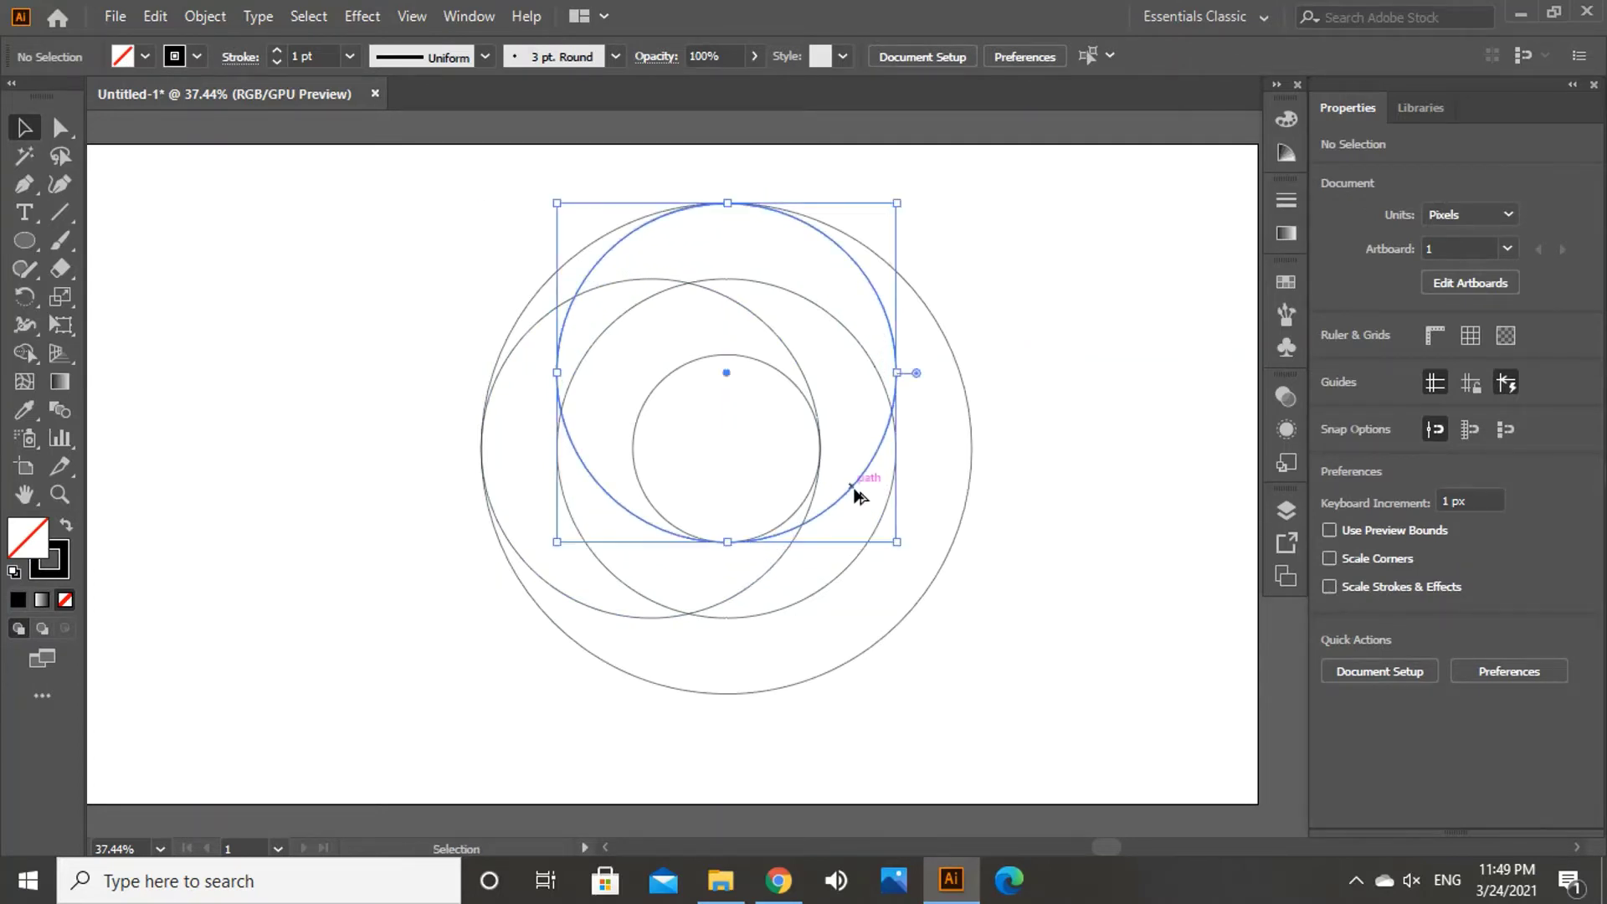
{"action": "left_click", "coordinate": [970, 519]}
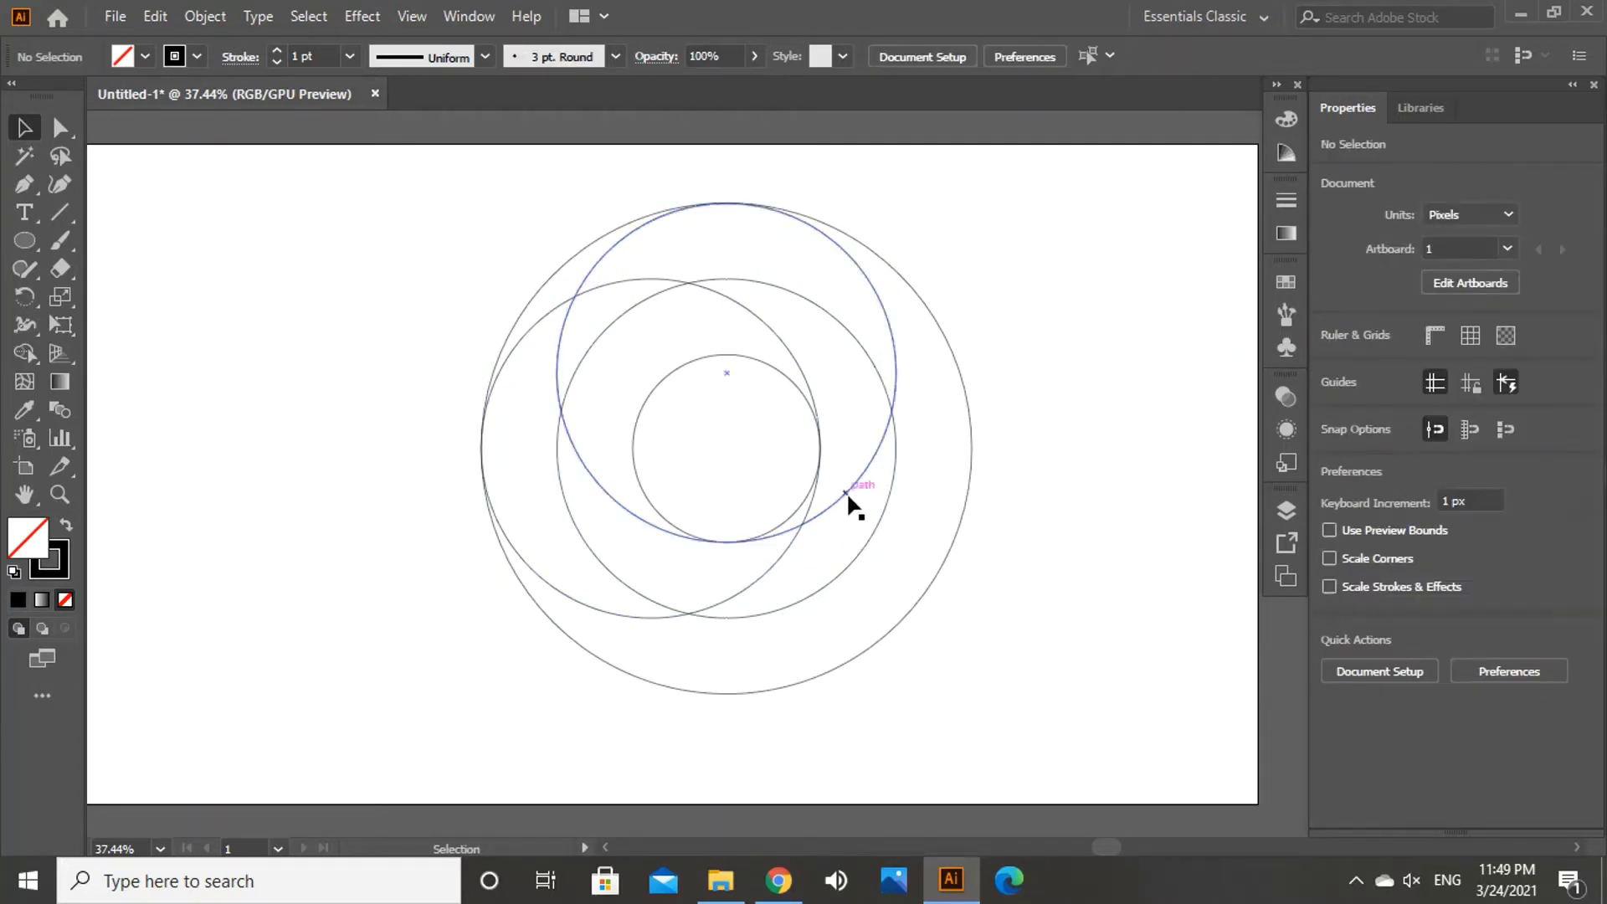
{"action": "left_click_drag", "start_coordinate": [847, 502], "coordinate": [849, 649]}
{"action": "left_click", "coordinate": [1011, 667]}
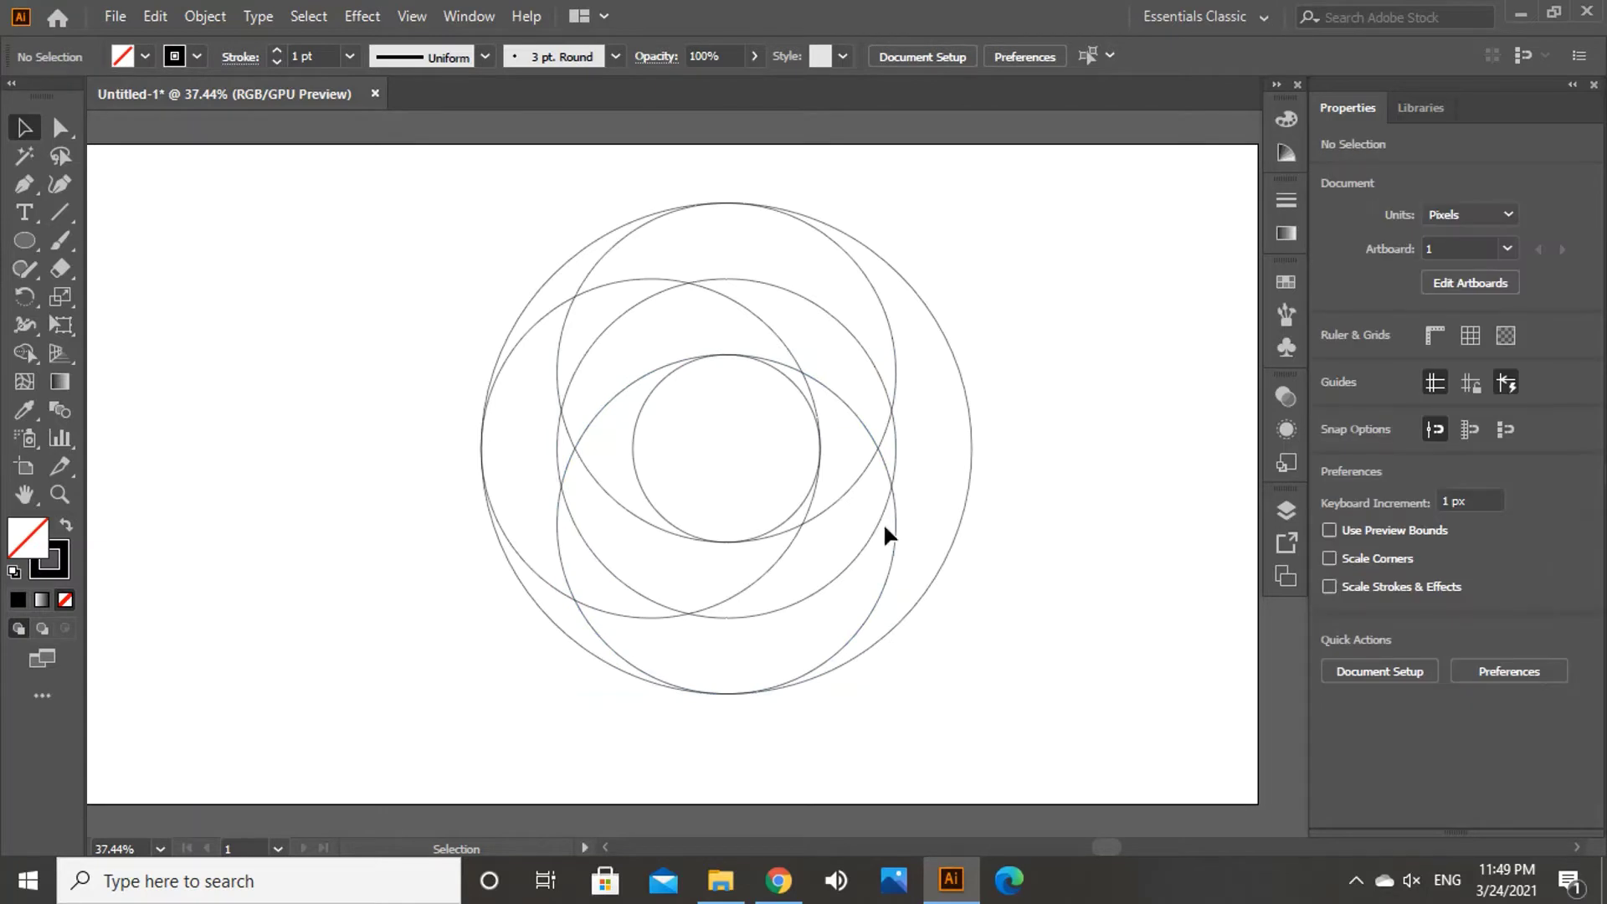
{"action": "left_click_drag", "start_coordinate": [873, 531], "coordinate": [950, 549]}
{"action": "left_click", "coordinate": [1072, 581]}
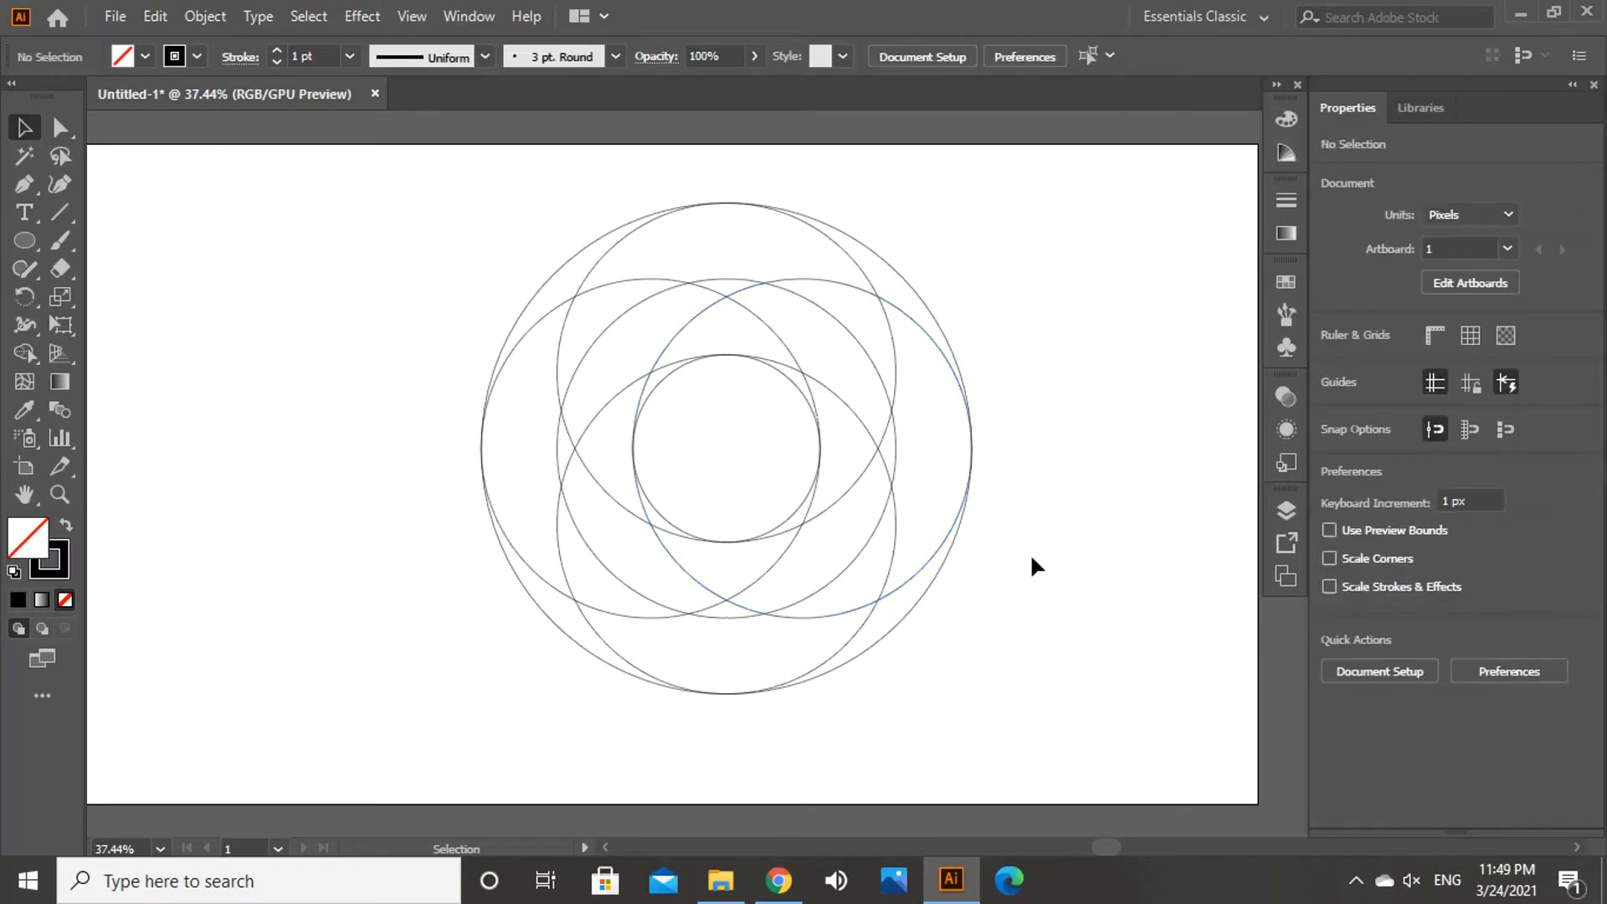
{"action": "left_click", "coordinate": [895, 453]}
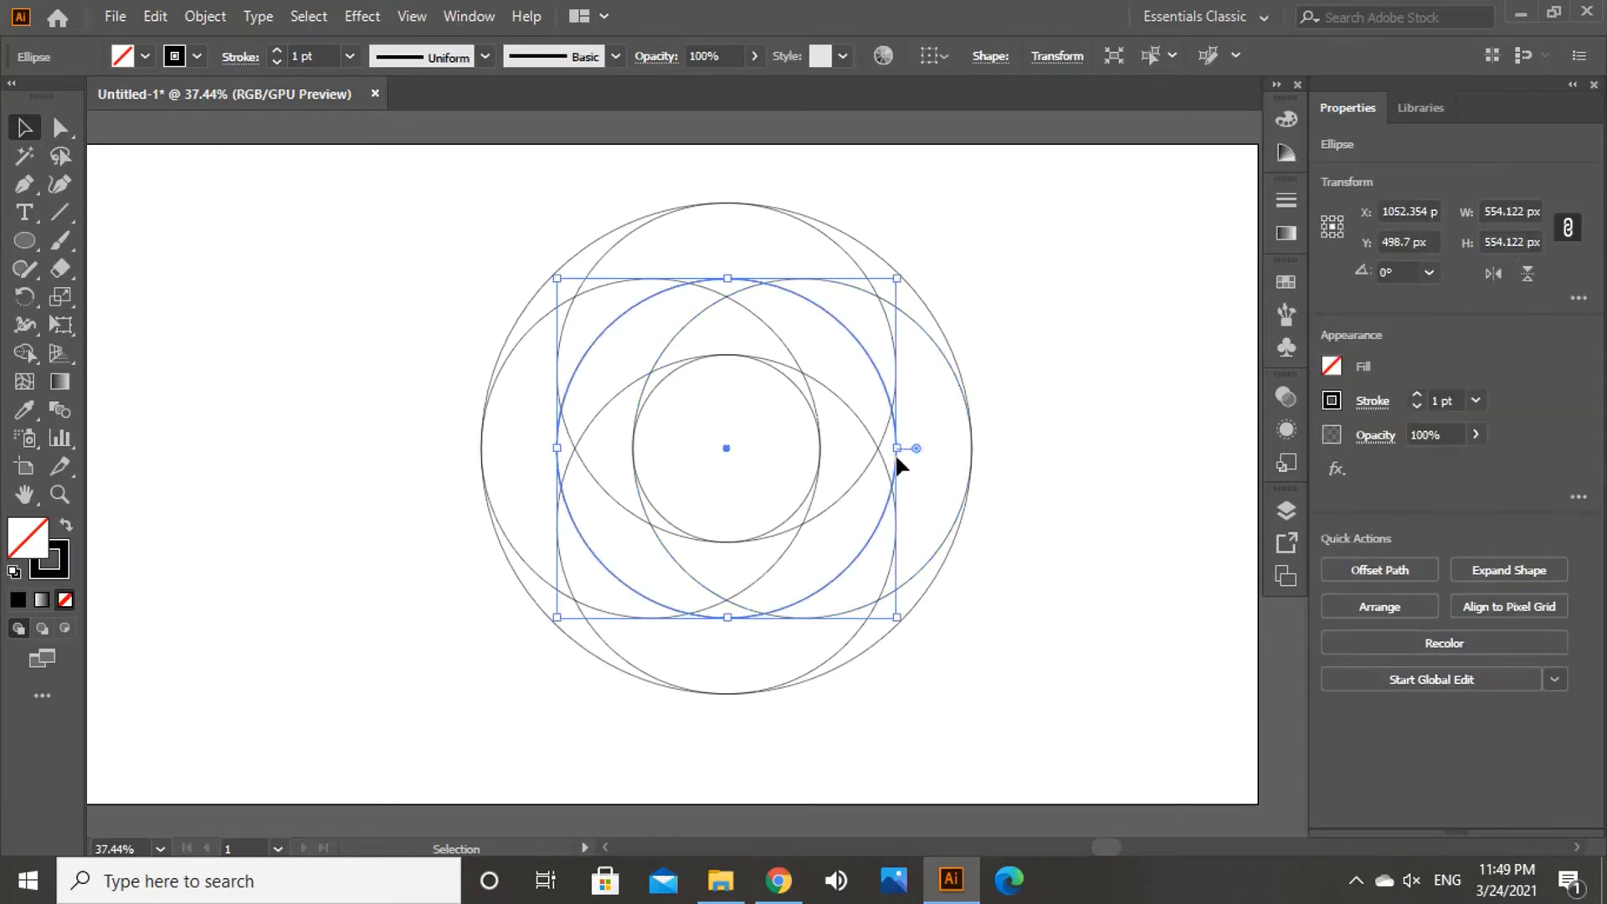
{"action": "key", "text": "Delete"}
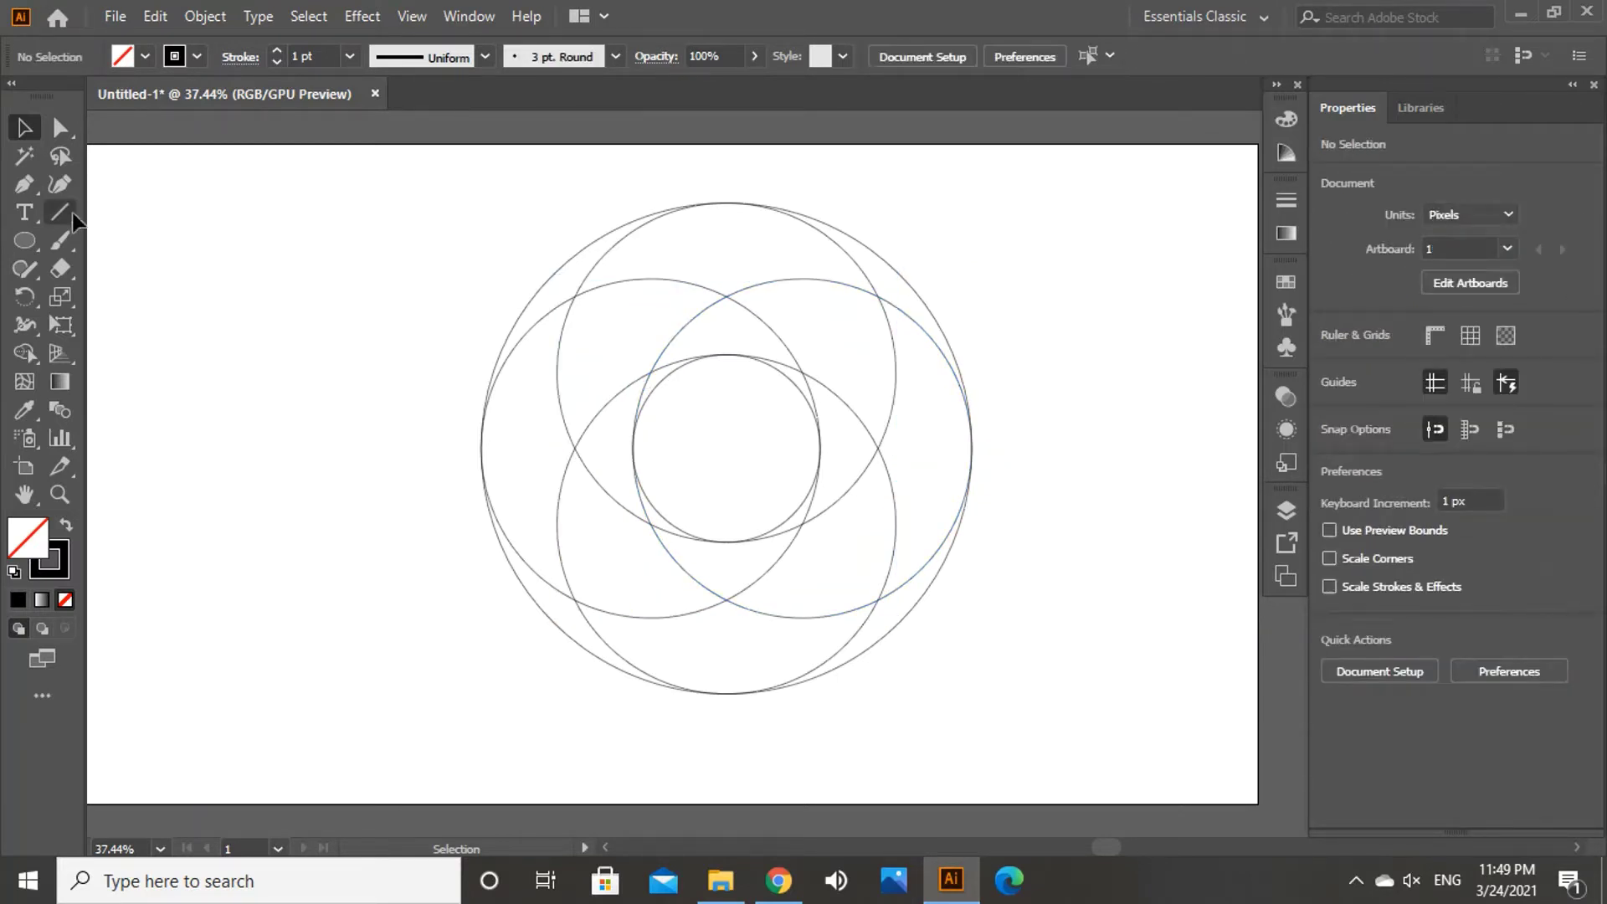
Step: Draw a straight Pen line from the circles' centre diagonally up and right through the intersections, ending beyond the outer circle
{"action": "left_click", "coordinate": [34, 193]}
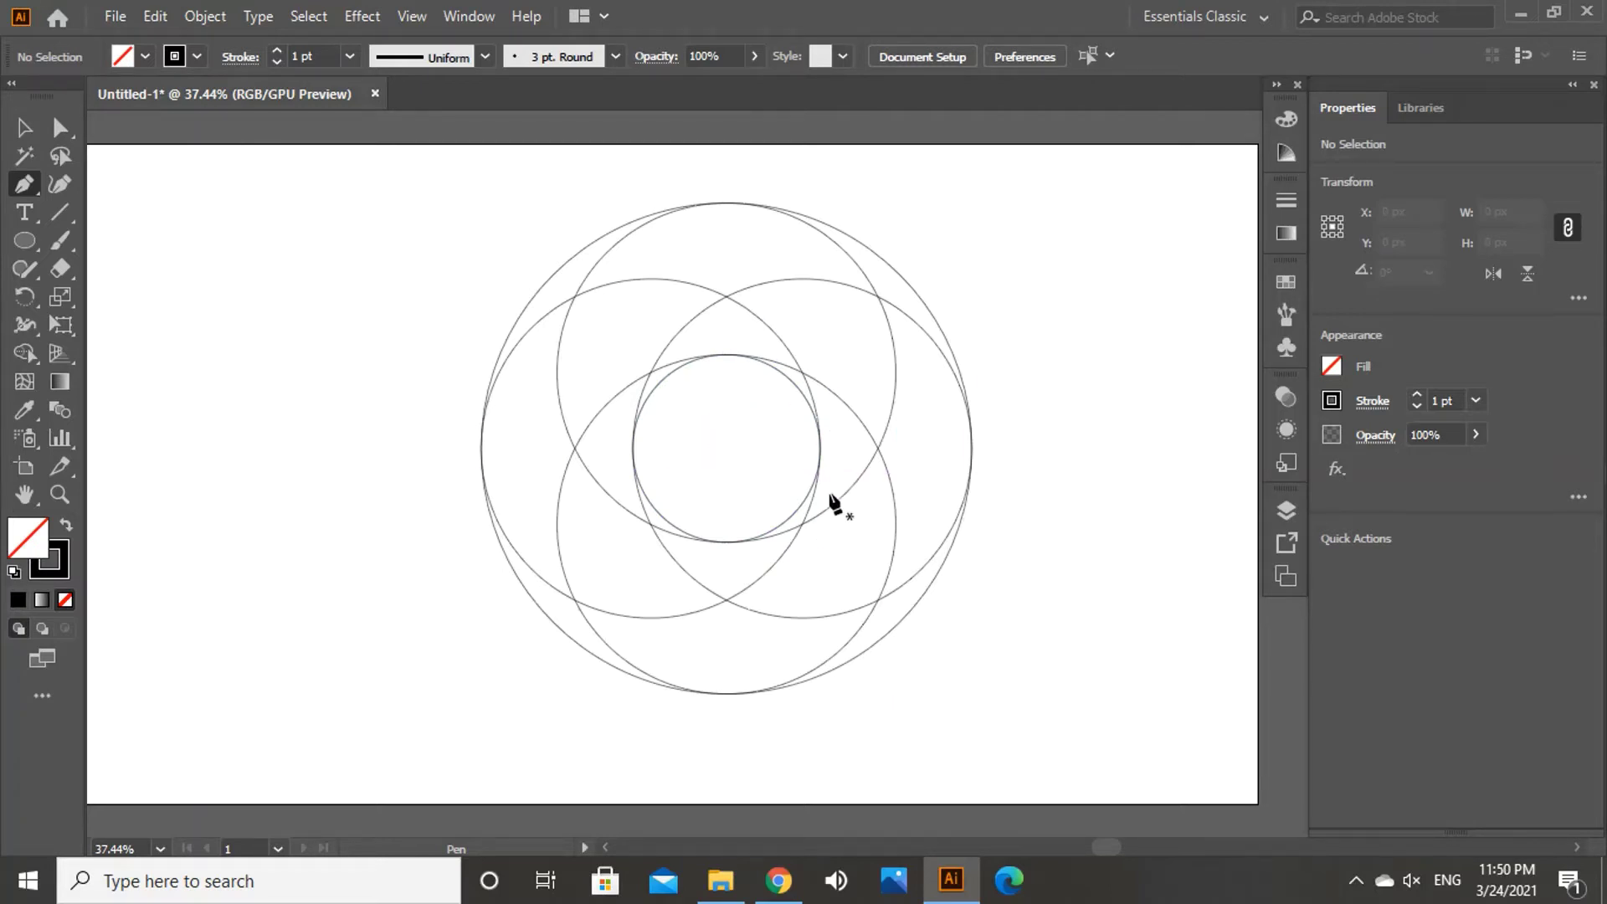
{"action": "left_click", "coordinate": [726, 449]}
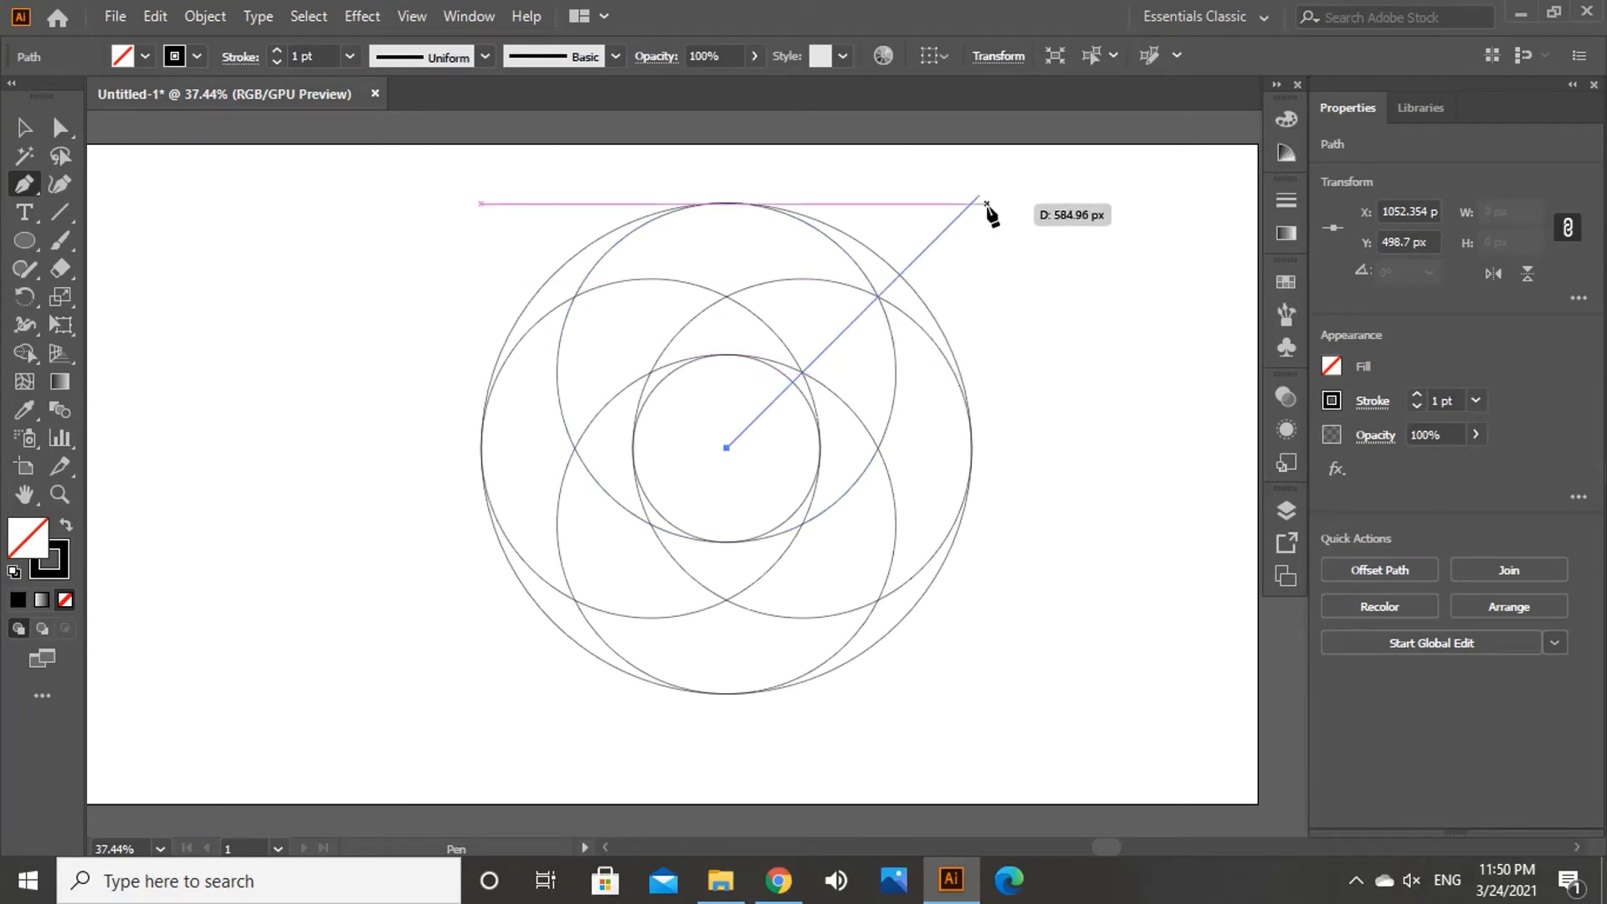
{"action": "left_click", "coordinate": [1003, 171]}
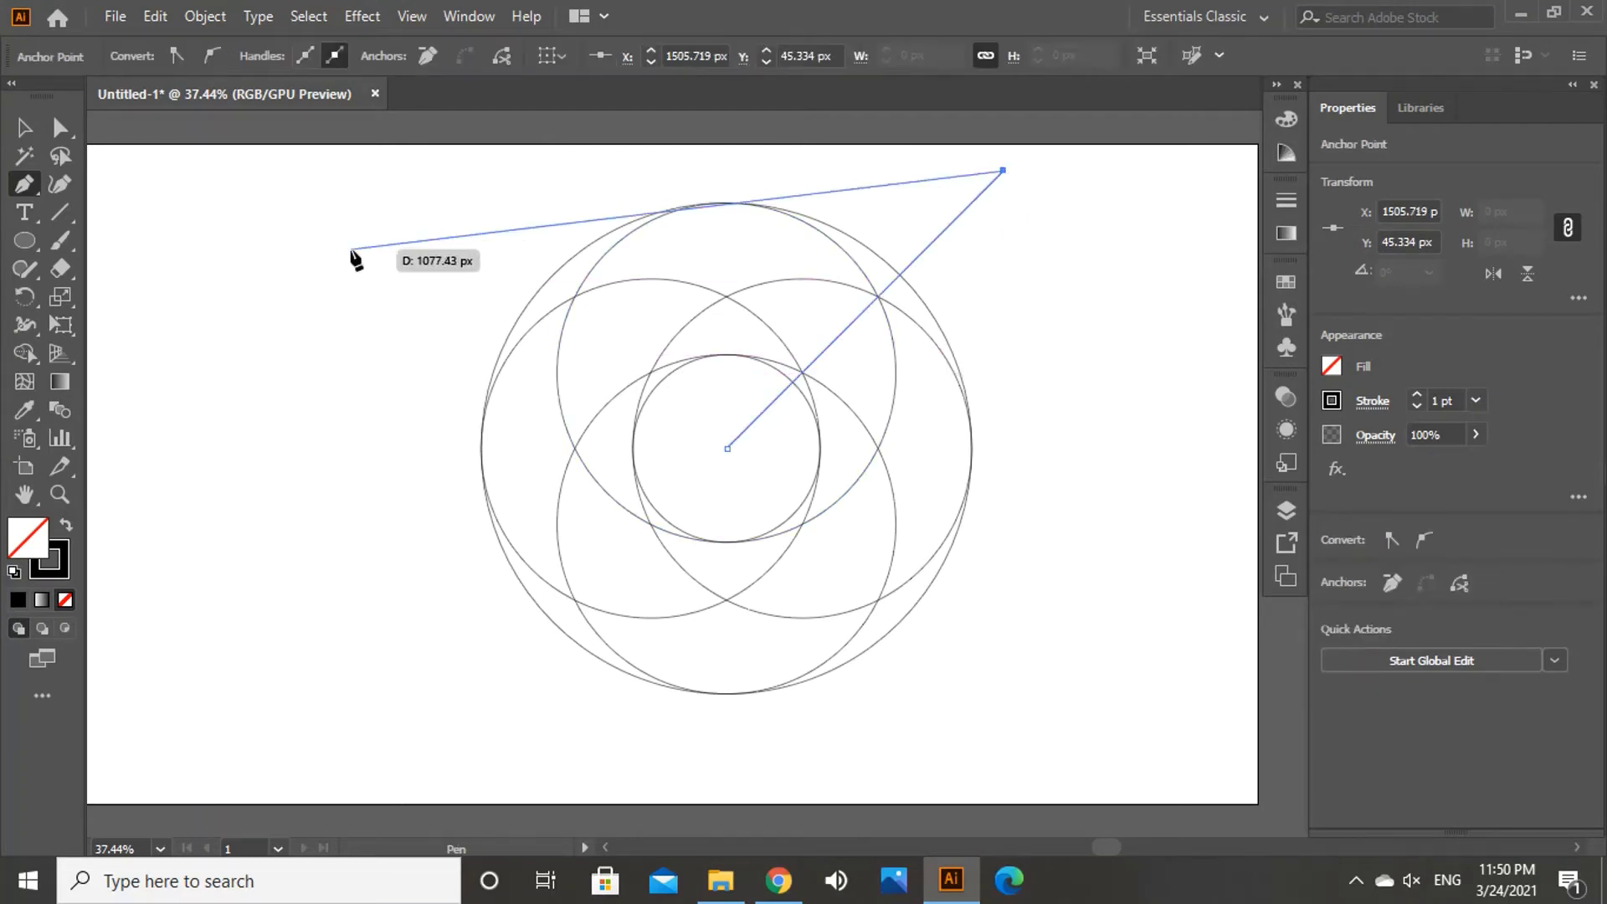
{"action": "left_click", "coordinate": [24, 127]}
{"action": "left_click", "coordinate": [251, 276]}
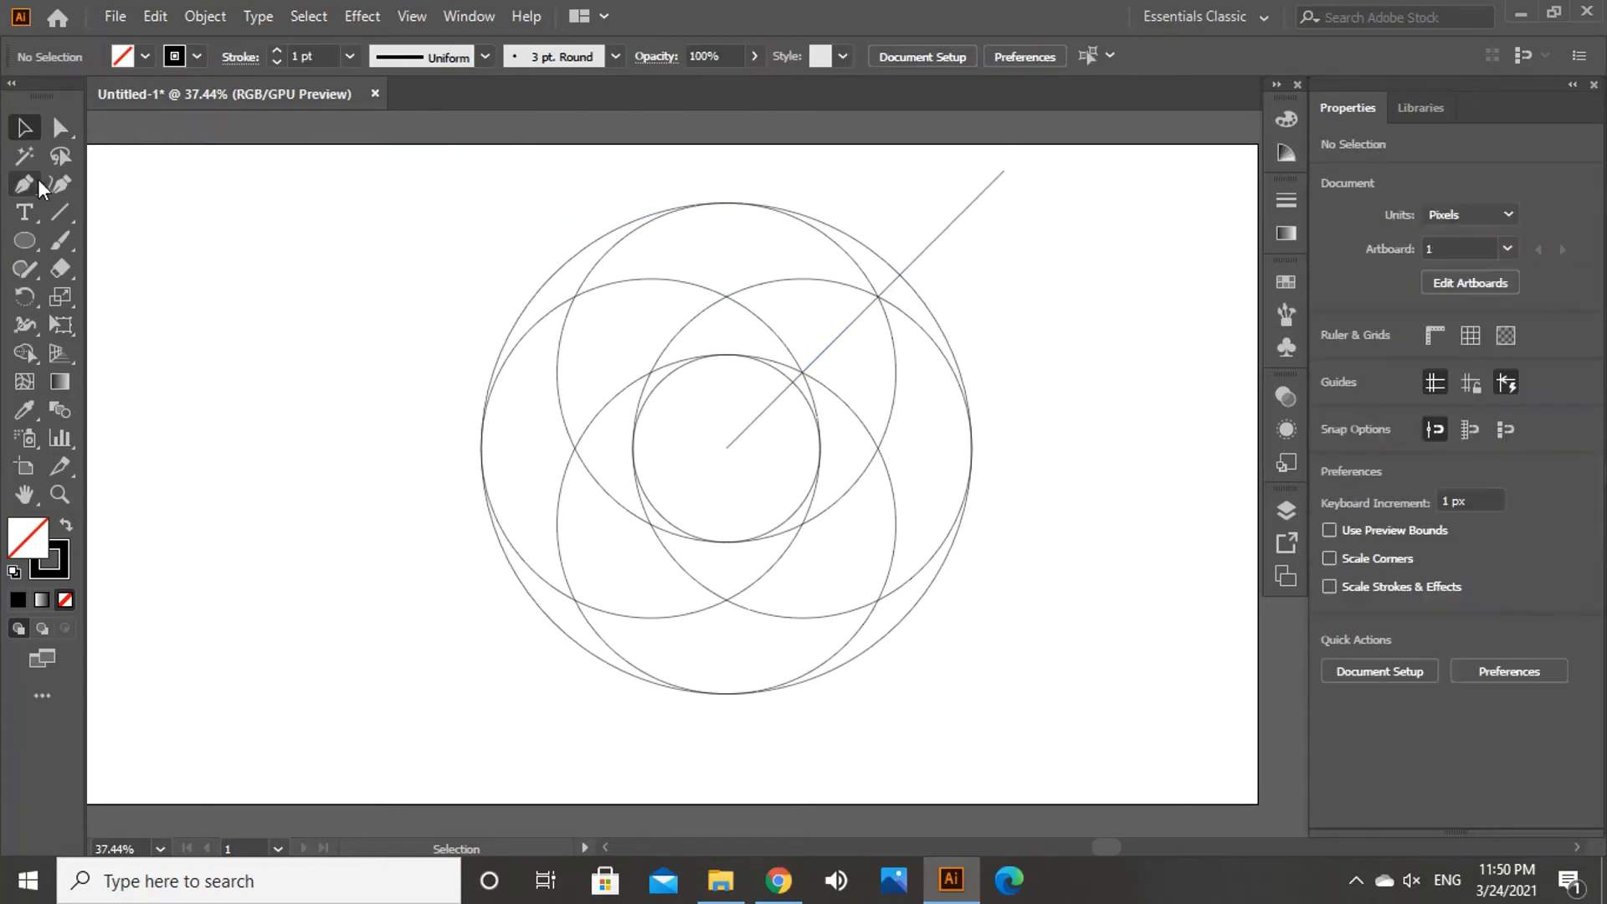
Step: Draw a second straight Pen line from the same centre diagonally down and right, ending beyond the outer circle
{"action": "left_click", "coordinate": [25, 183]}
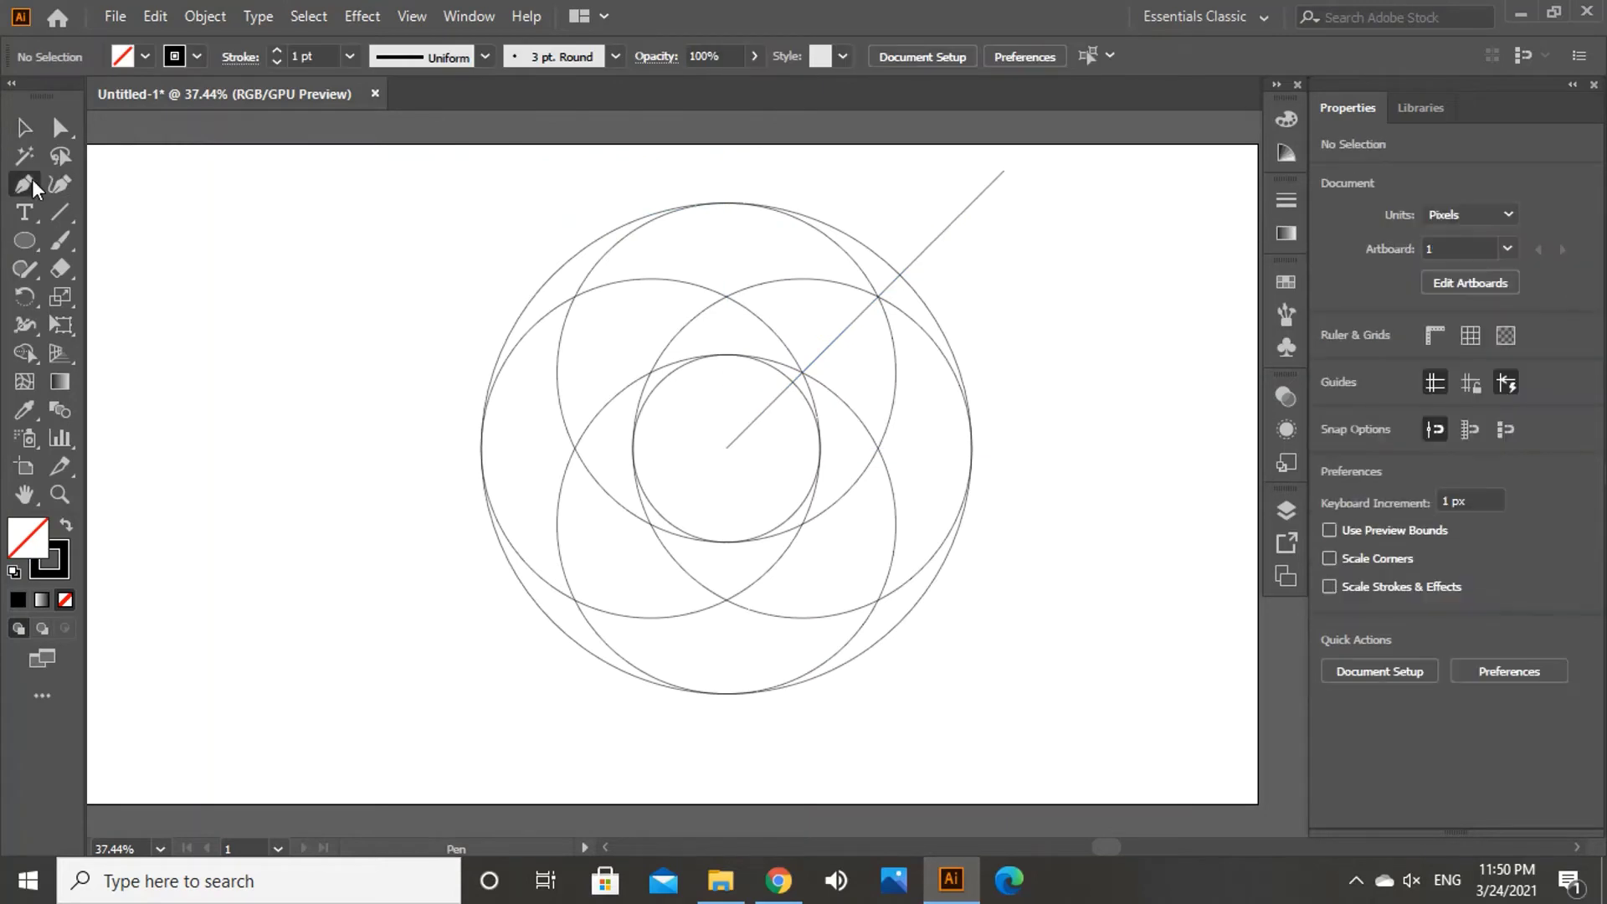
{"action": "left_click", "coordinate": [726, 449]}
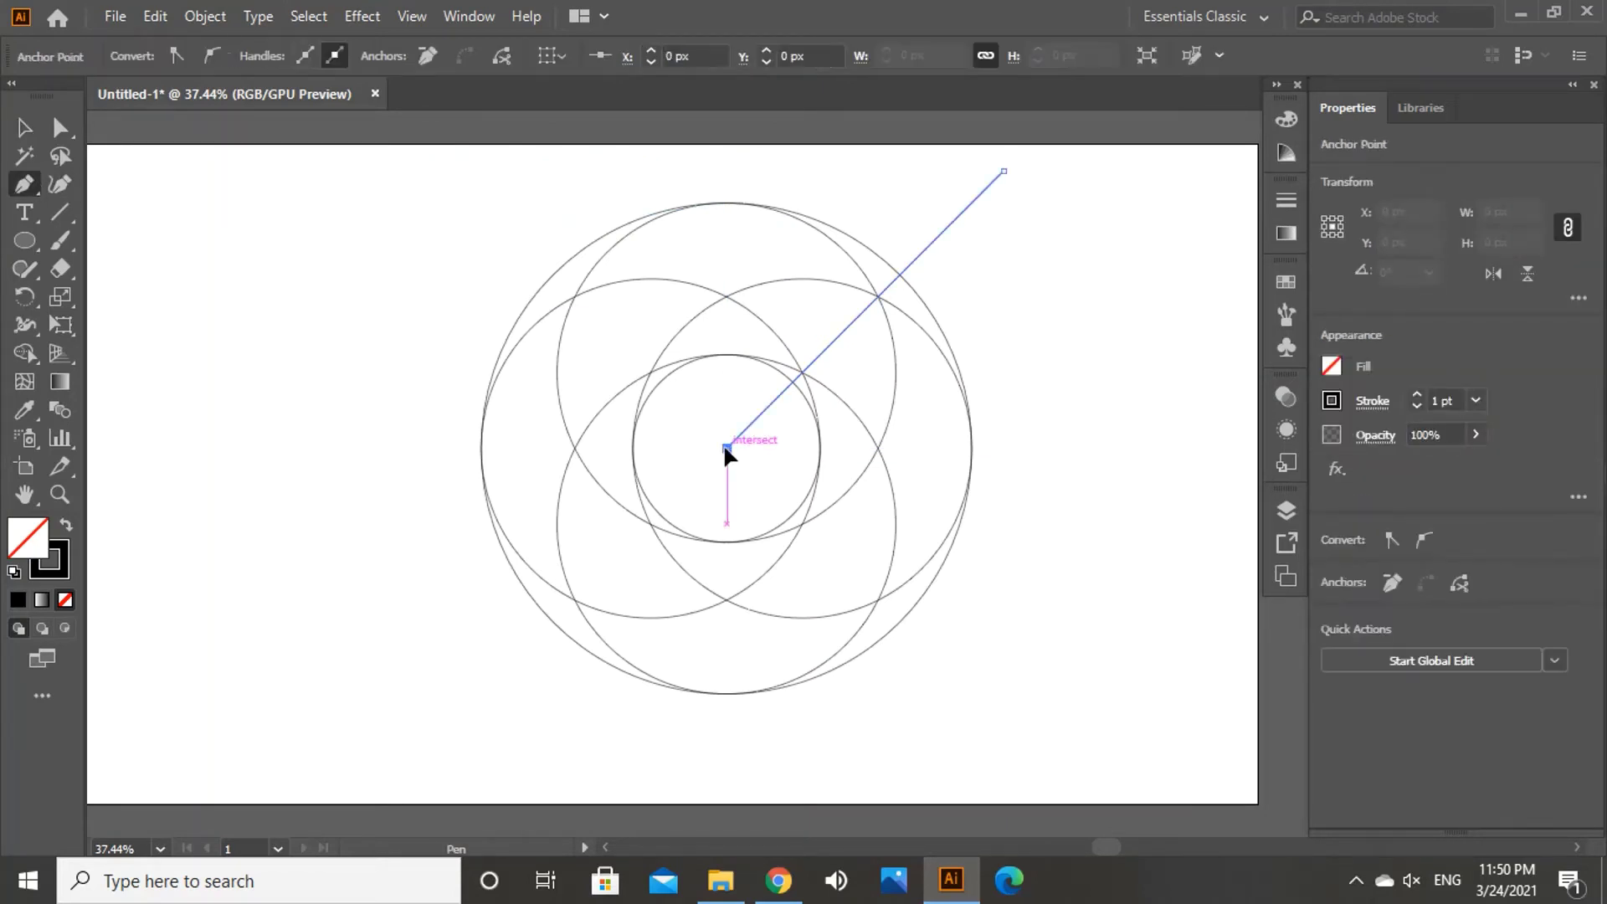
{"action": "left_click", "coordinate": [1076, 686]}
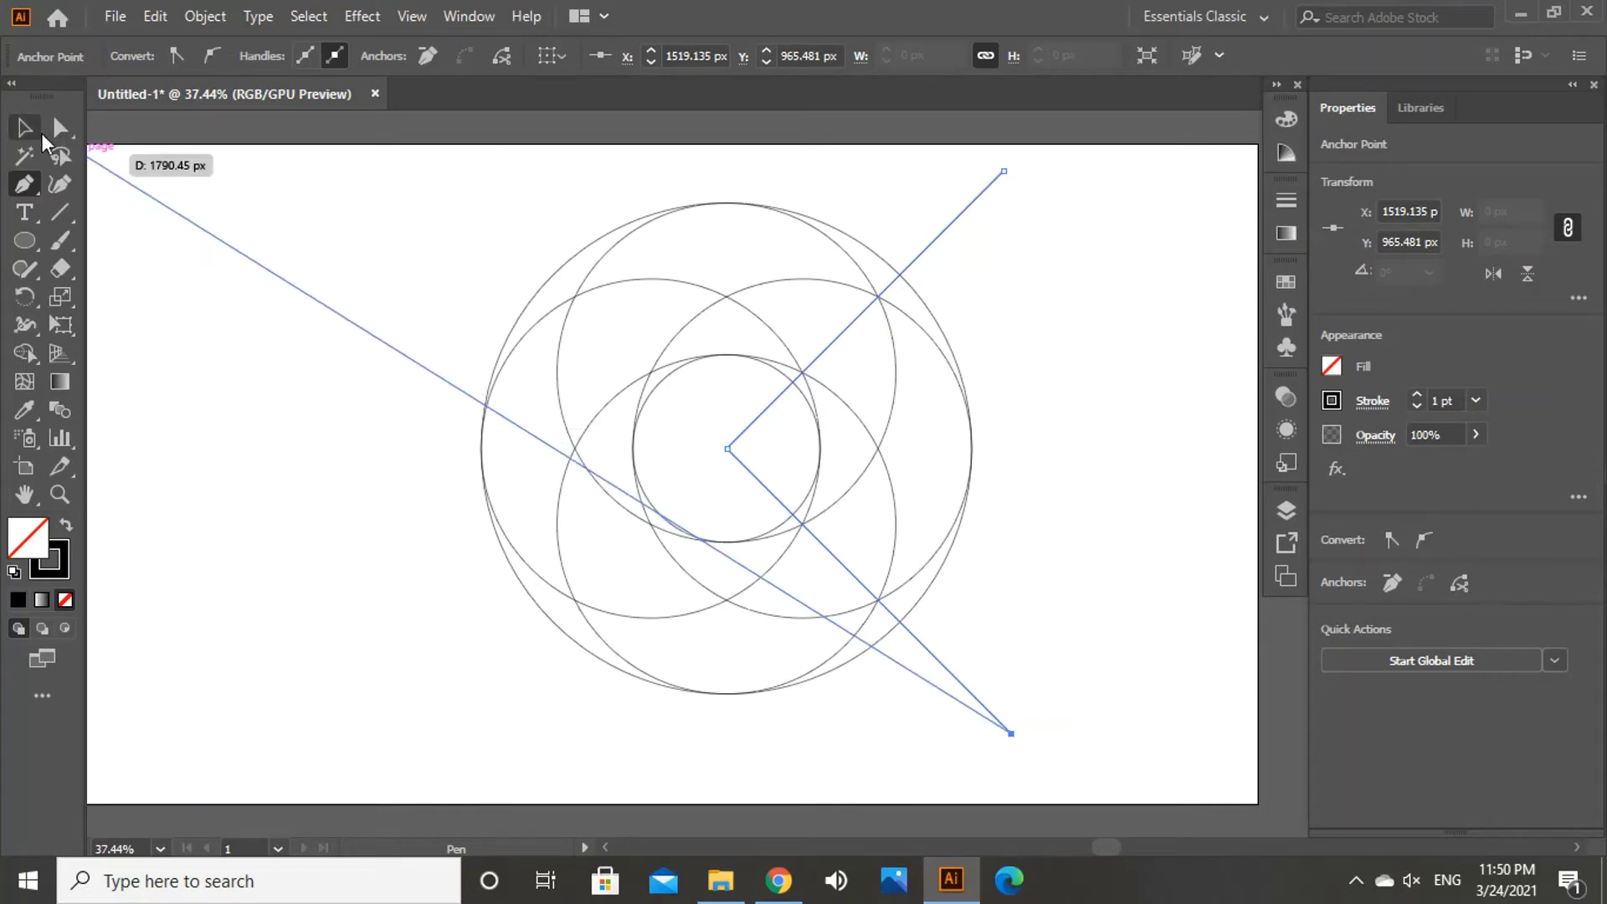
{"action": "left_click", "coordinate": [28, 128]}
{"action": "left_click", "coordinate": [203, 178]}
Step: Select all circles and lines and use Shape Builder to remove the regions between the two diagonal lines, opening a C shape
{"action": "left_click_drag", "start_coordinate": [391, 162], "coordinate": [1063, 710]}
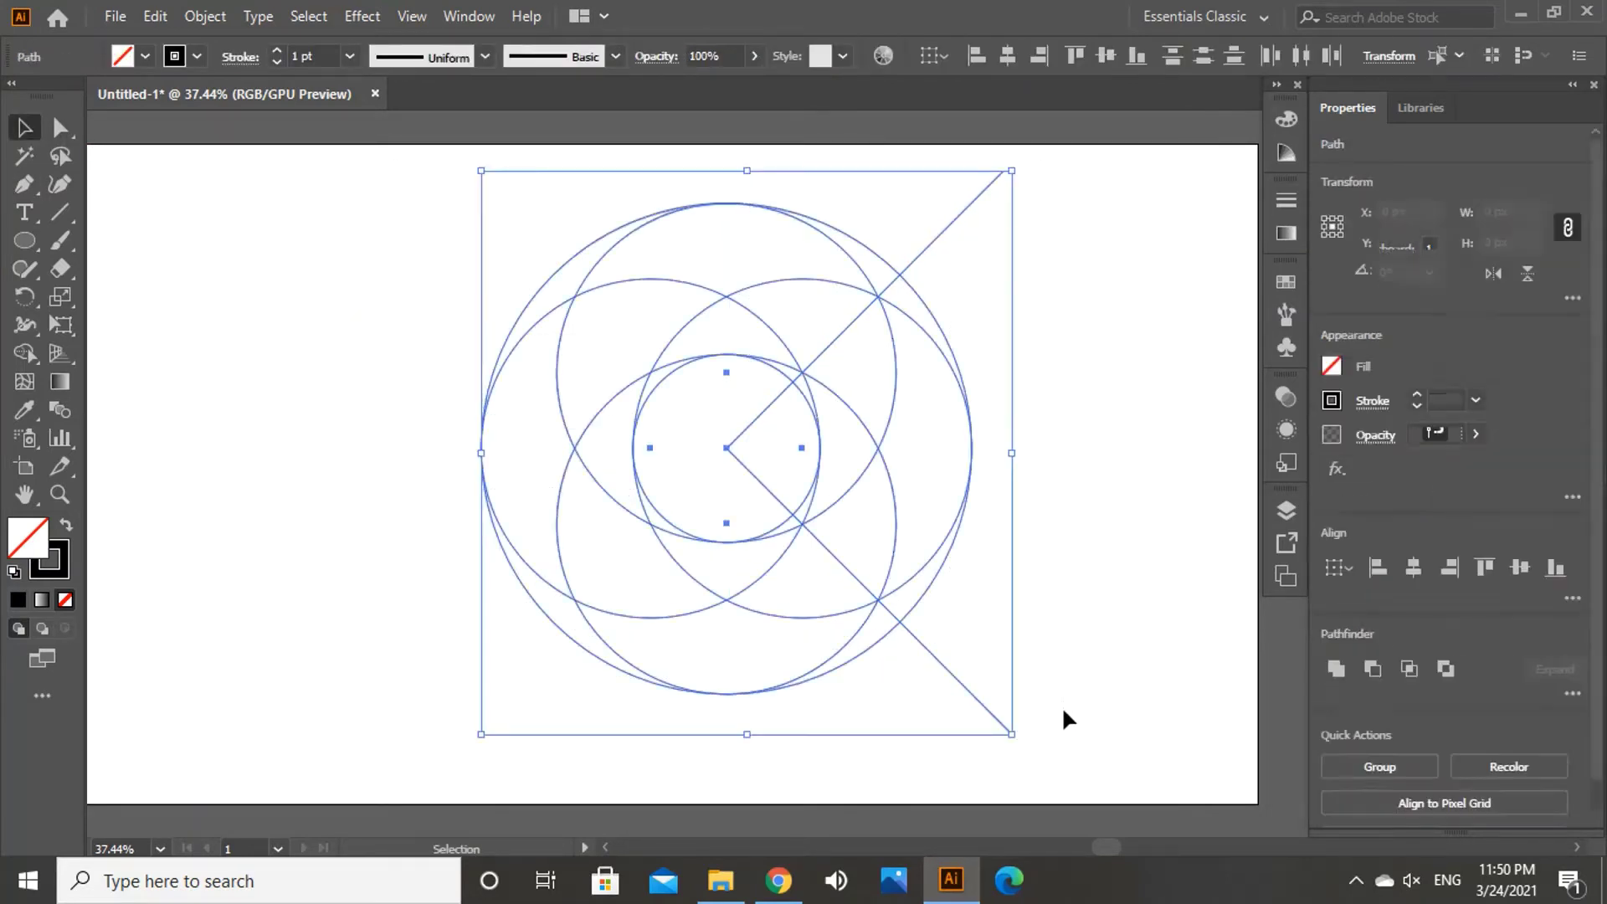
{"action": "left_click", "coordinate": [25, 352]}
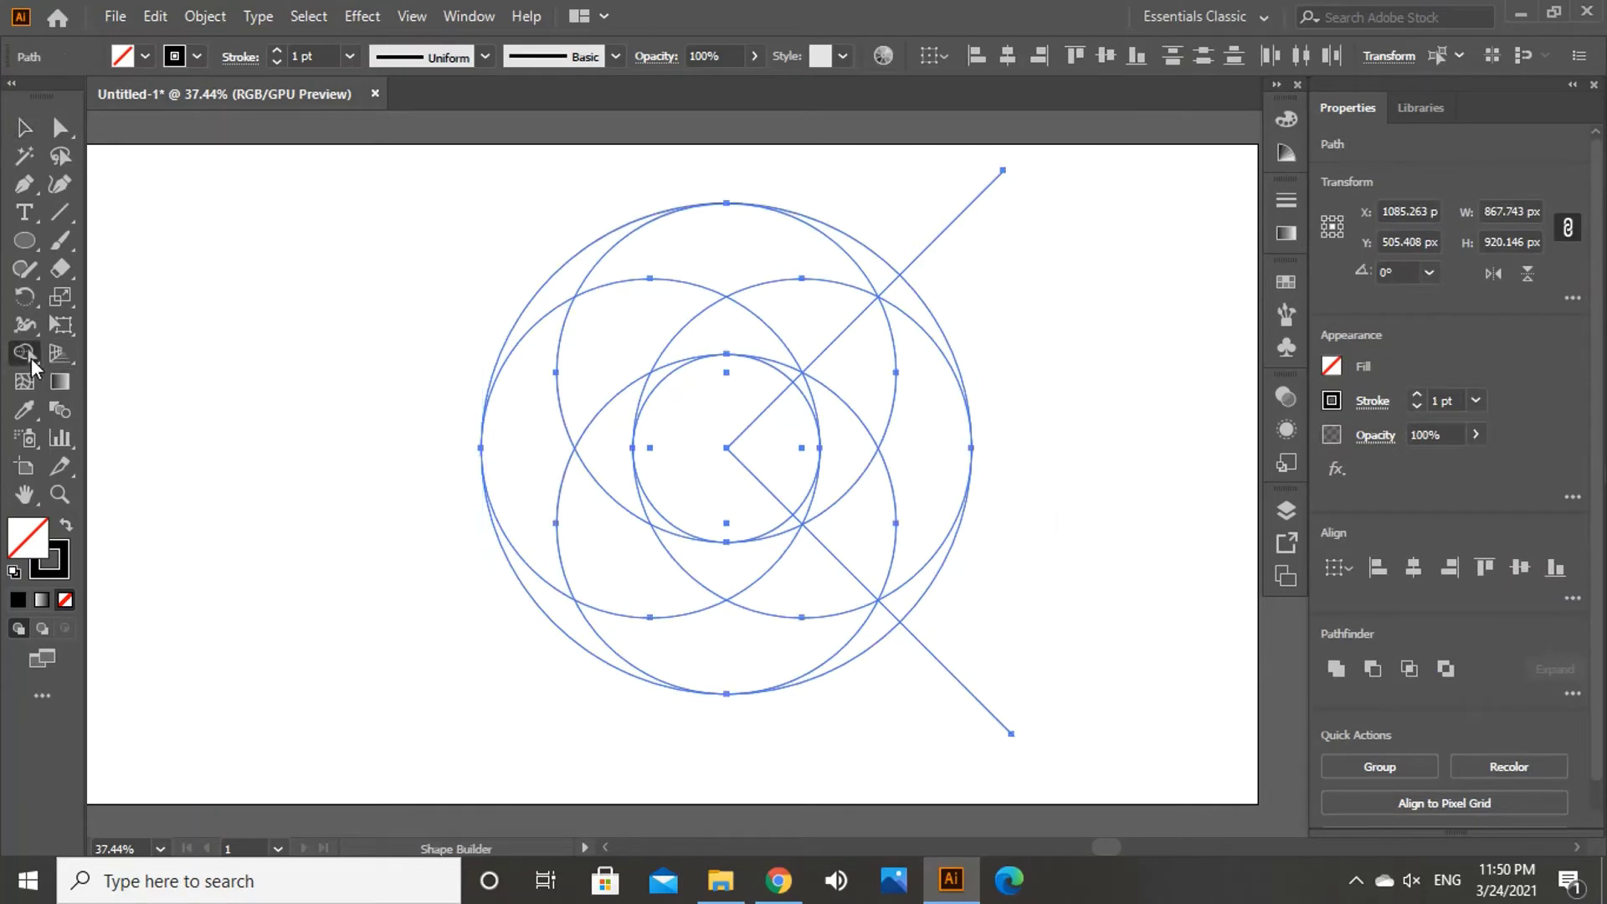
{"action": "left_click", "coordinate": [67, 527]}
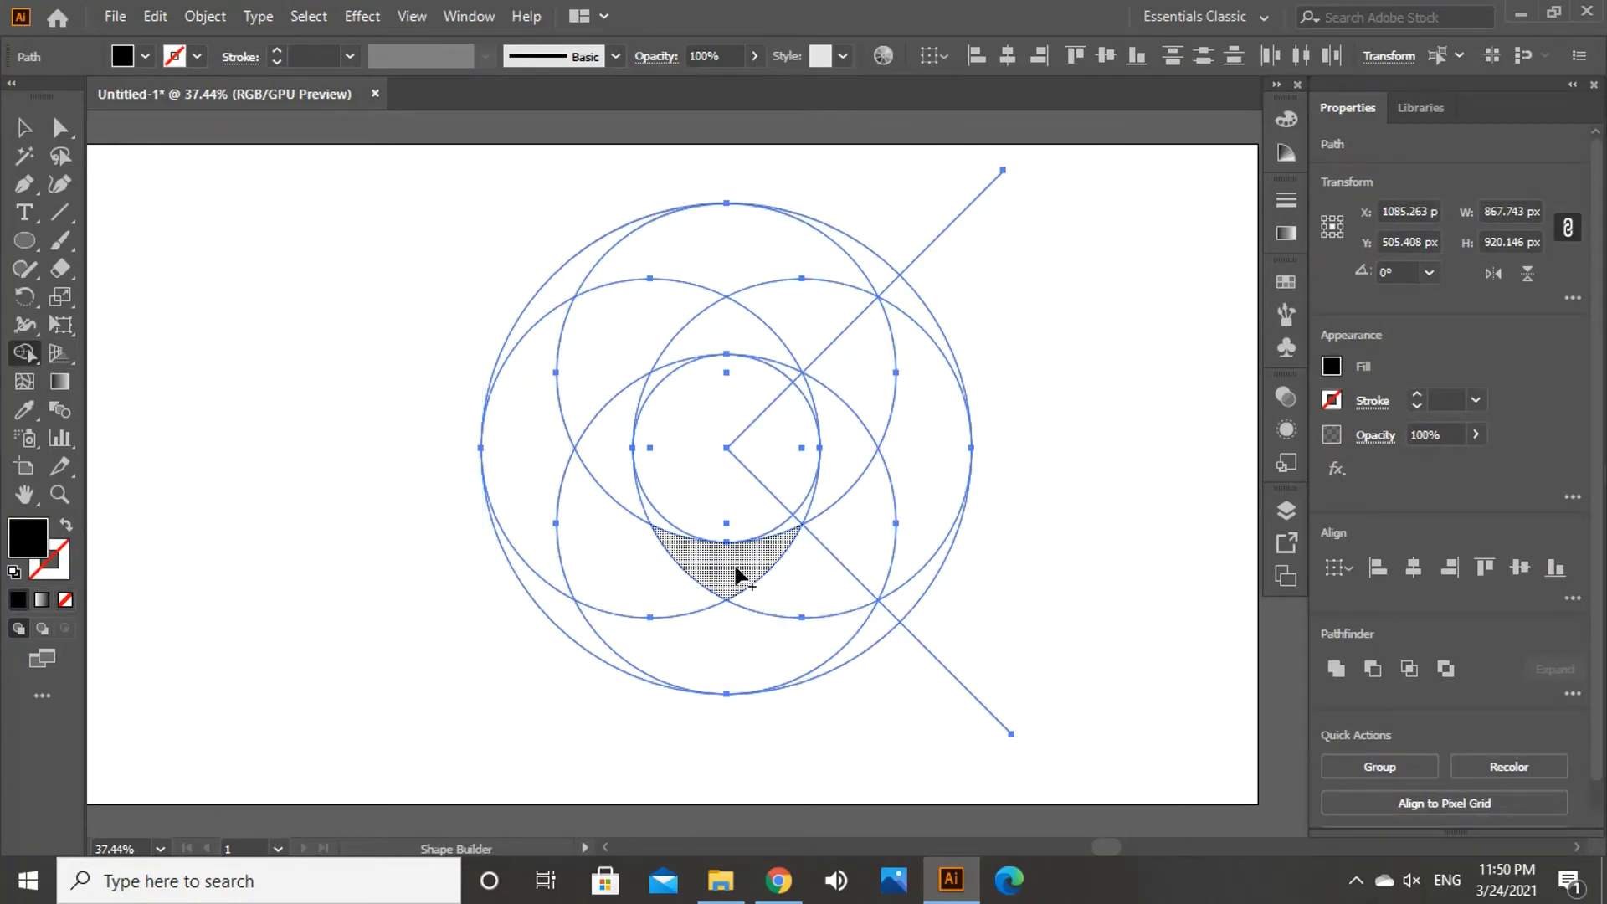
{"action": "mouse_move", "coordinate": [710, 456]}
{"action": "left_mouse_down"}
{"action": "mouse_move", "coordinate": [746, 445]}
{"action": "mouse_move", "coordinate": [892, 476]}
{"action": "mouse_move", "coordinate": [995, 522]}
{"action": "mouse_move", "coordinate": [985, 536]}
{"action": "mouse_move", "coordinate": [915, 424]}
{"action": "mouse_move", "coordinate": [954, 338]}
{"action": "mouse_move", "coordinate": [795, 400]}
{"action": "left_mouse_up"}
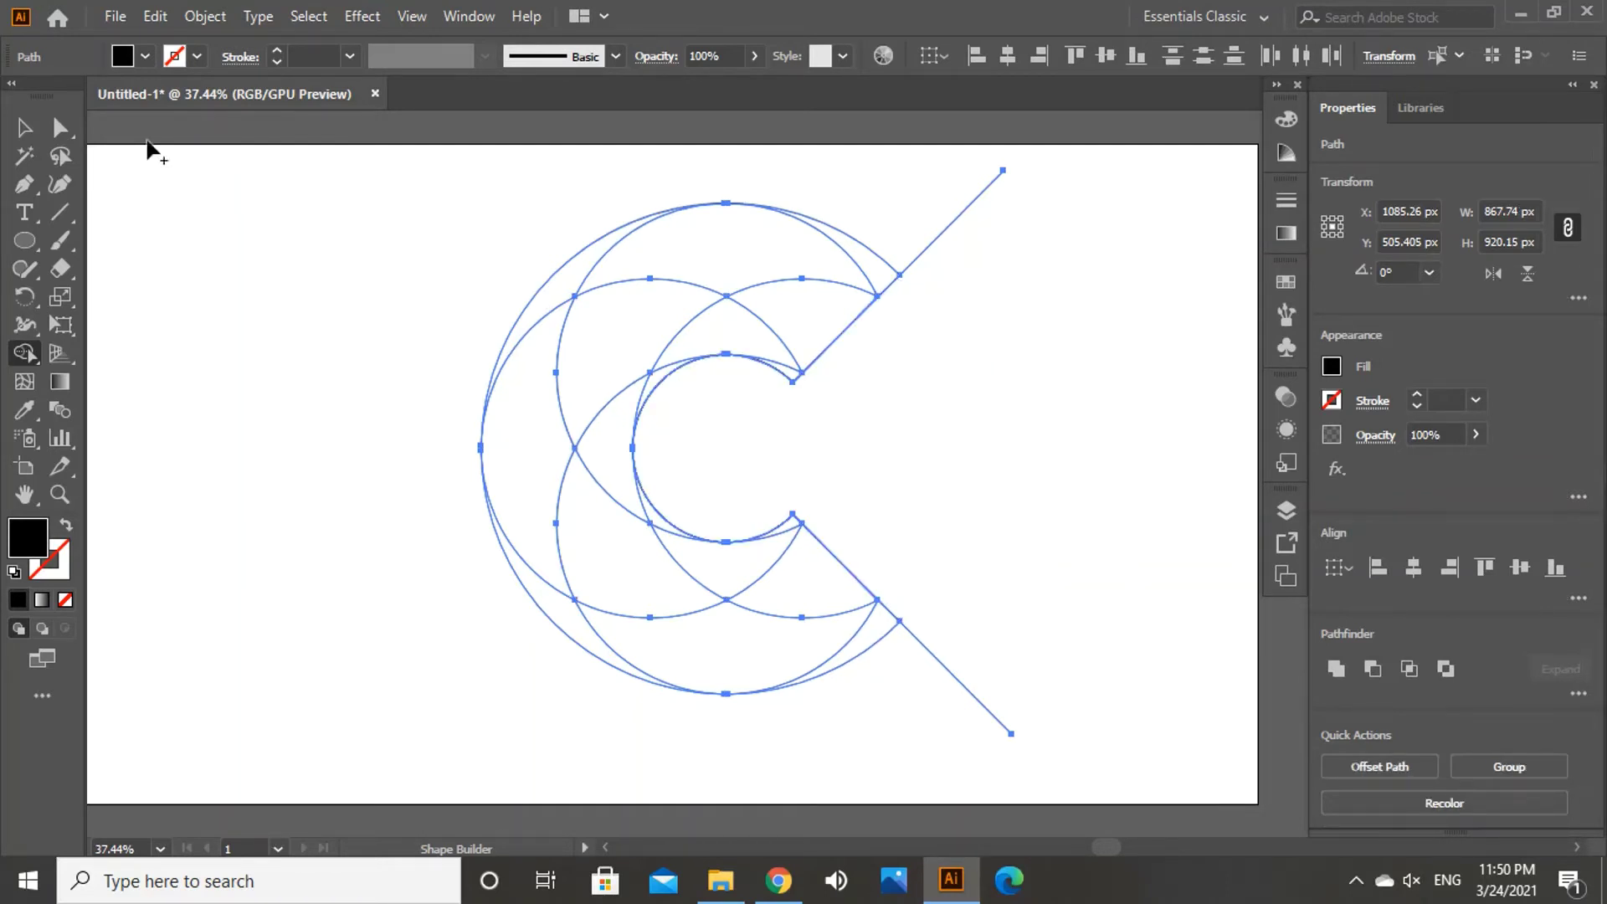
Step: Delete the two leftover diagonal lines extending beyond the C's upper and lower ends
{"action": "left_click", "coordinate": [23, 130]}
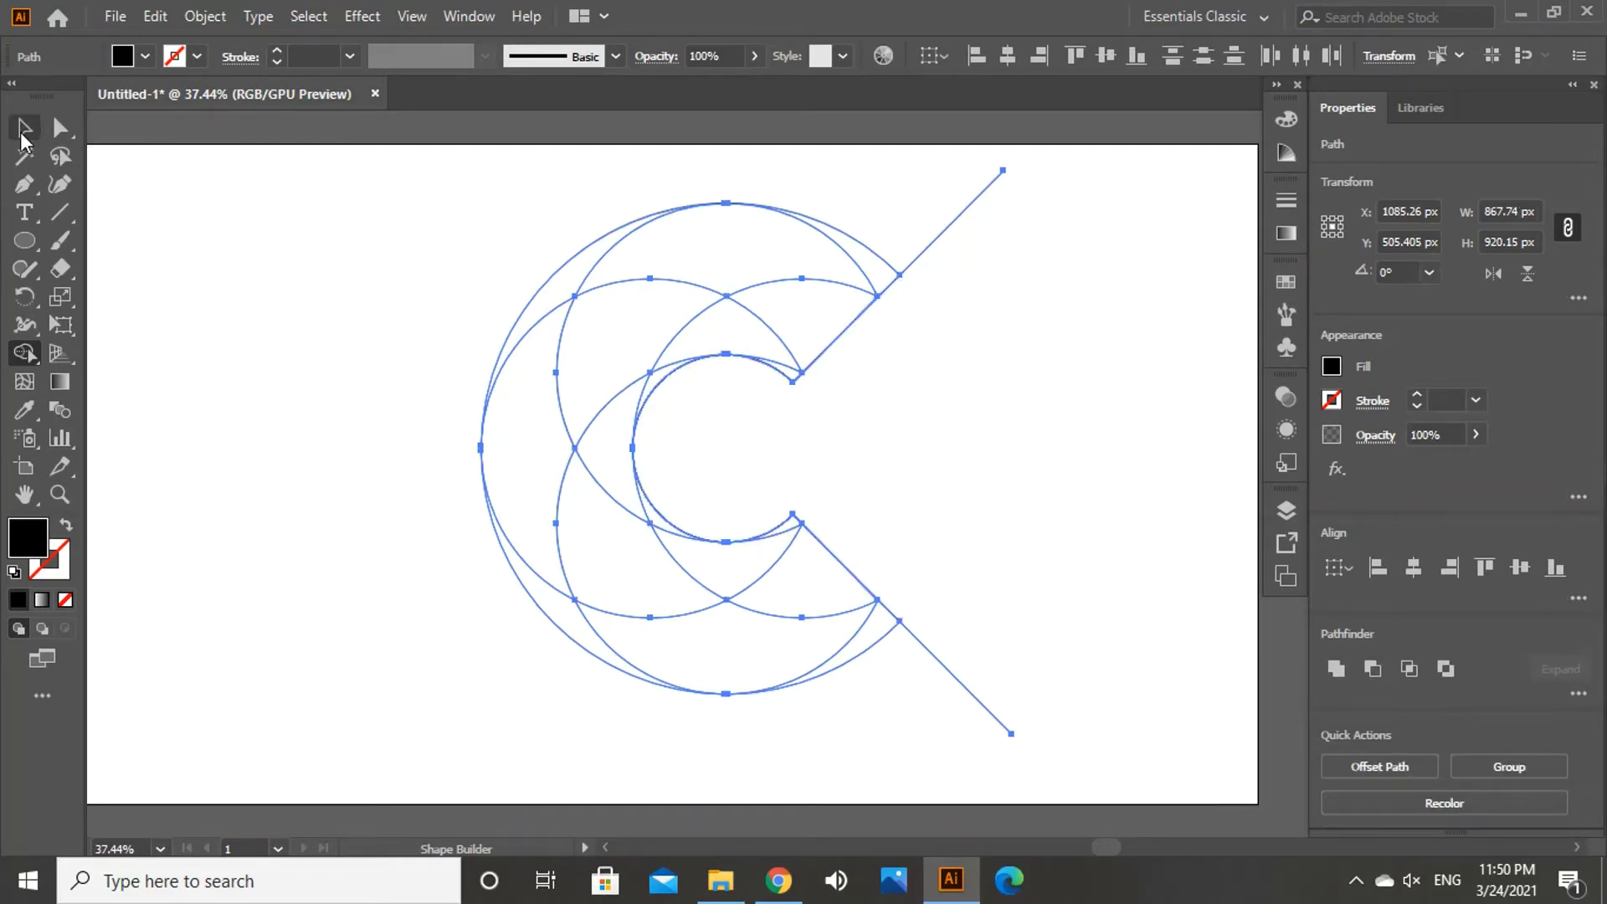
{"action": "left_click", "coordinate": [889, 375]}
{"action": "left_click", "coordinate": [929, 244]}
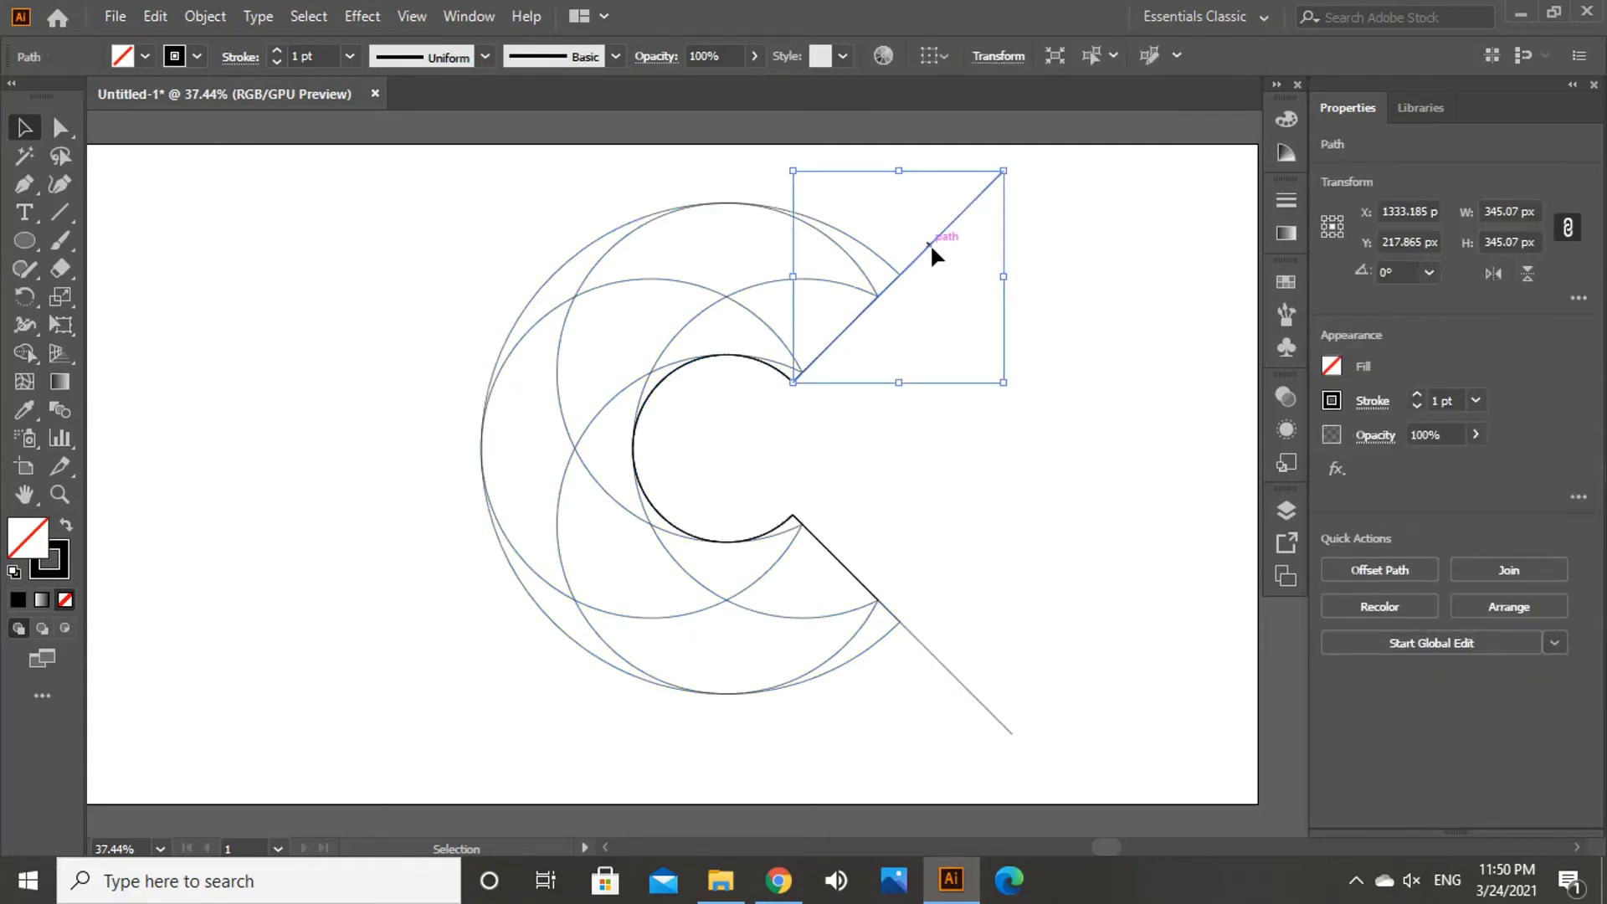
{"action": "key", "text": "Delete"}
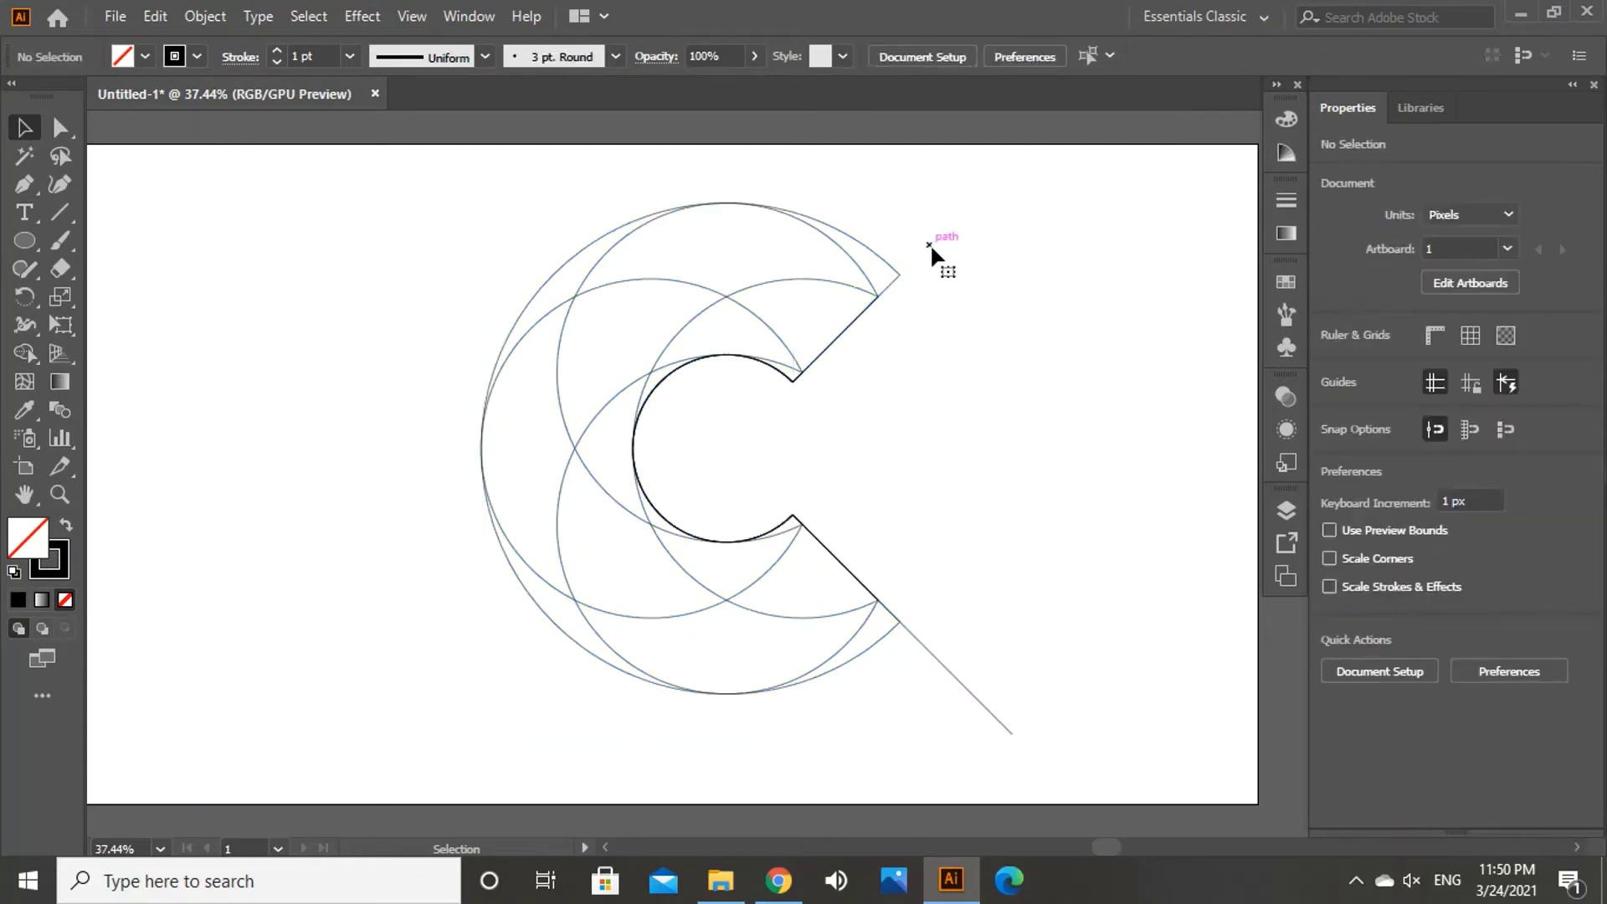
{"action": "left_click", "coordinate": [948, 670]}
{"action": "key", "text": "Delete"}
Step: Merge the C's upper outer regions into one black curved band with Shape Builder, from the upper end to the left edge
{"action": "mouse_move", "coordinate": [414, 169]}
{"action": "left_mouse_down"}
{"action": "mouse_move", "coordinate": [714, 531]}
{"action": "mouse_move", "coordinate": [1013, 755]}
{"action": "left_mouse_up"}
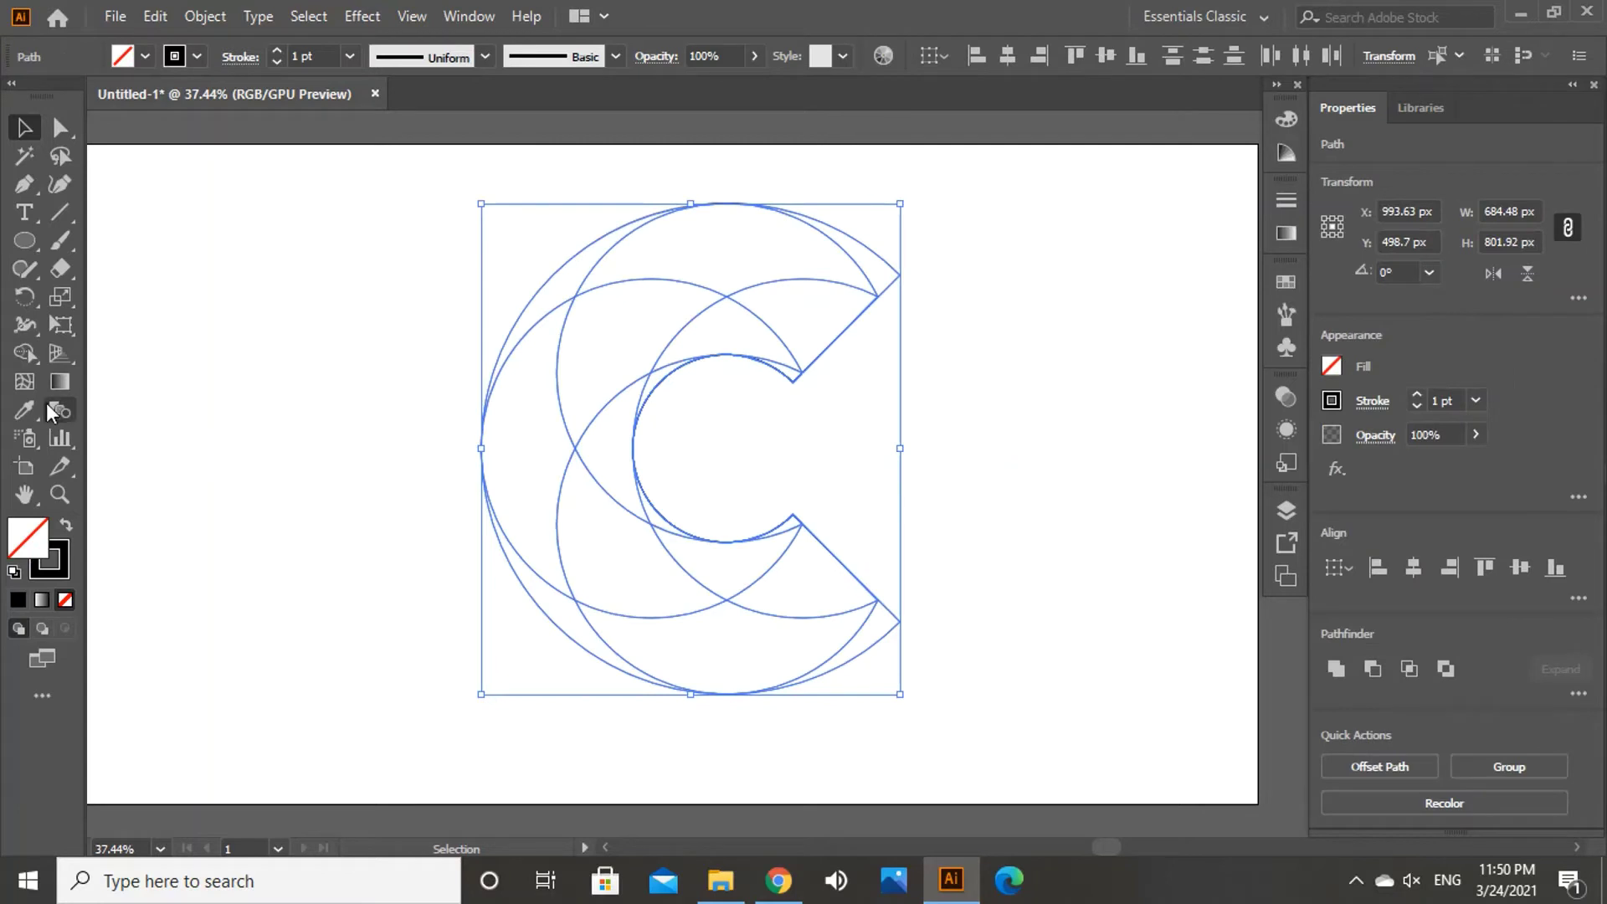
{"action": "left_click", "coordinate": [32, 350]}
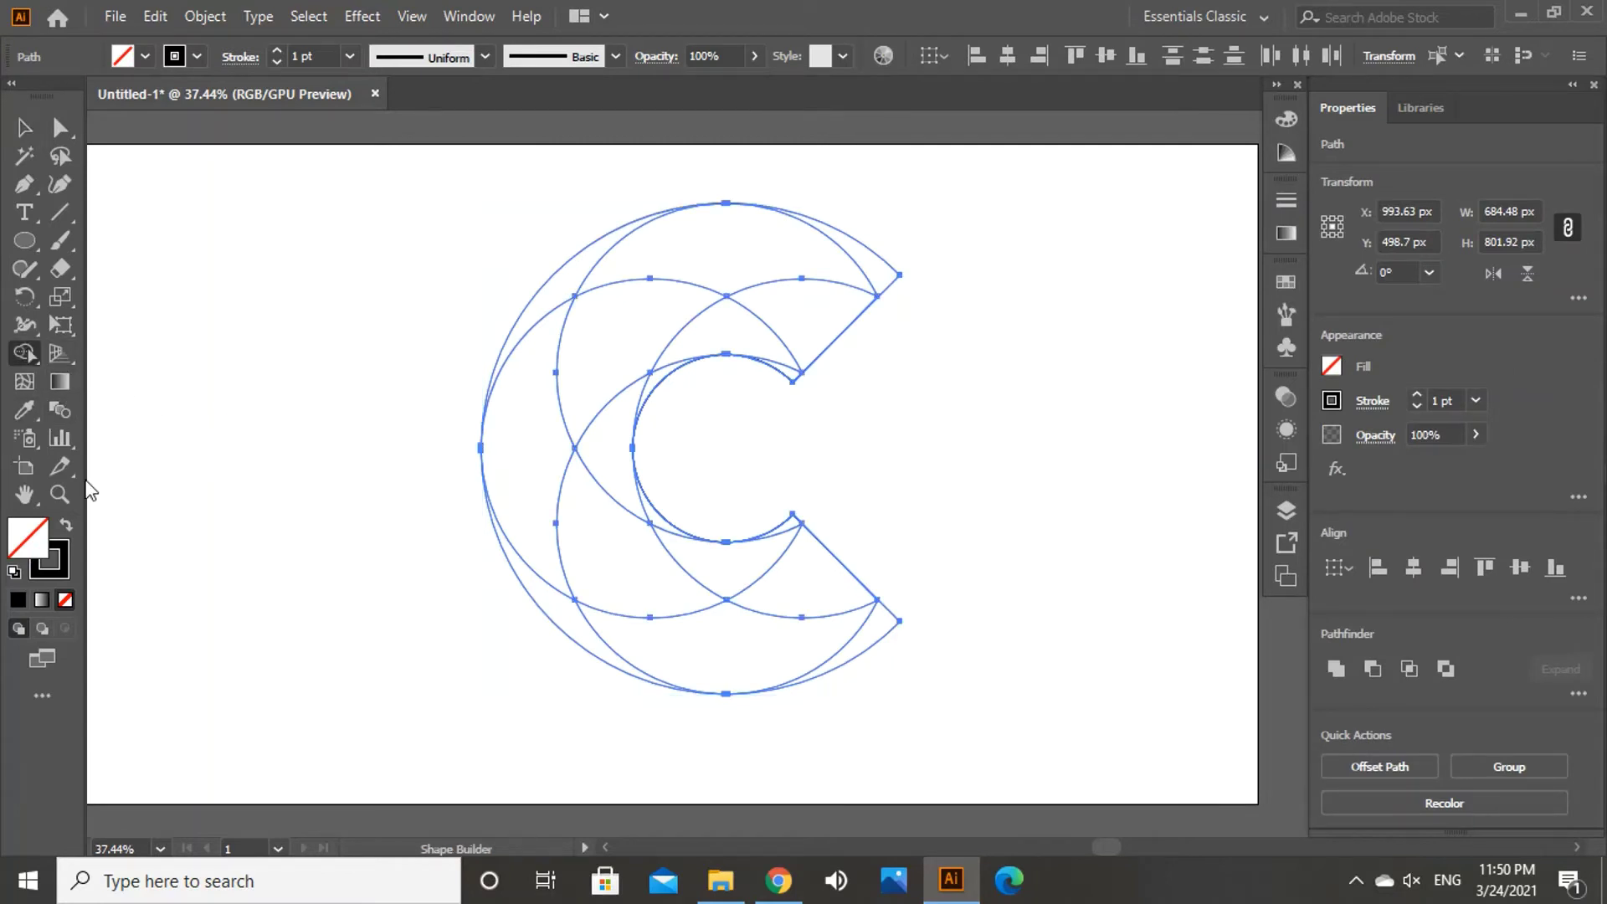
{"action": "left_click", "coordinate": [65, 525]}
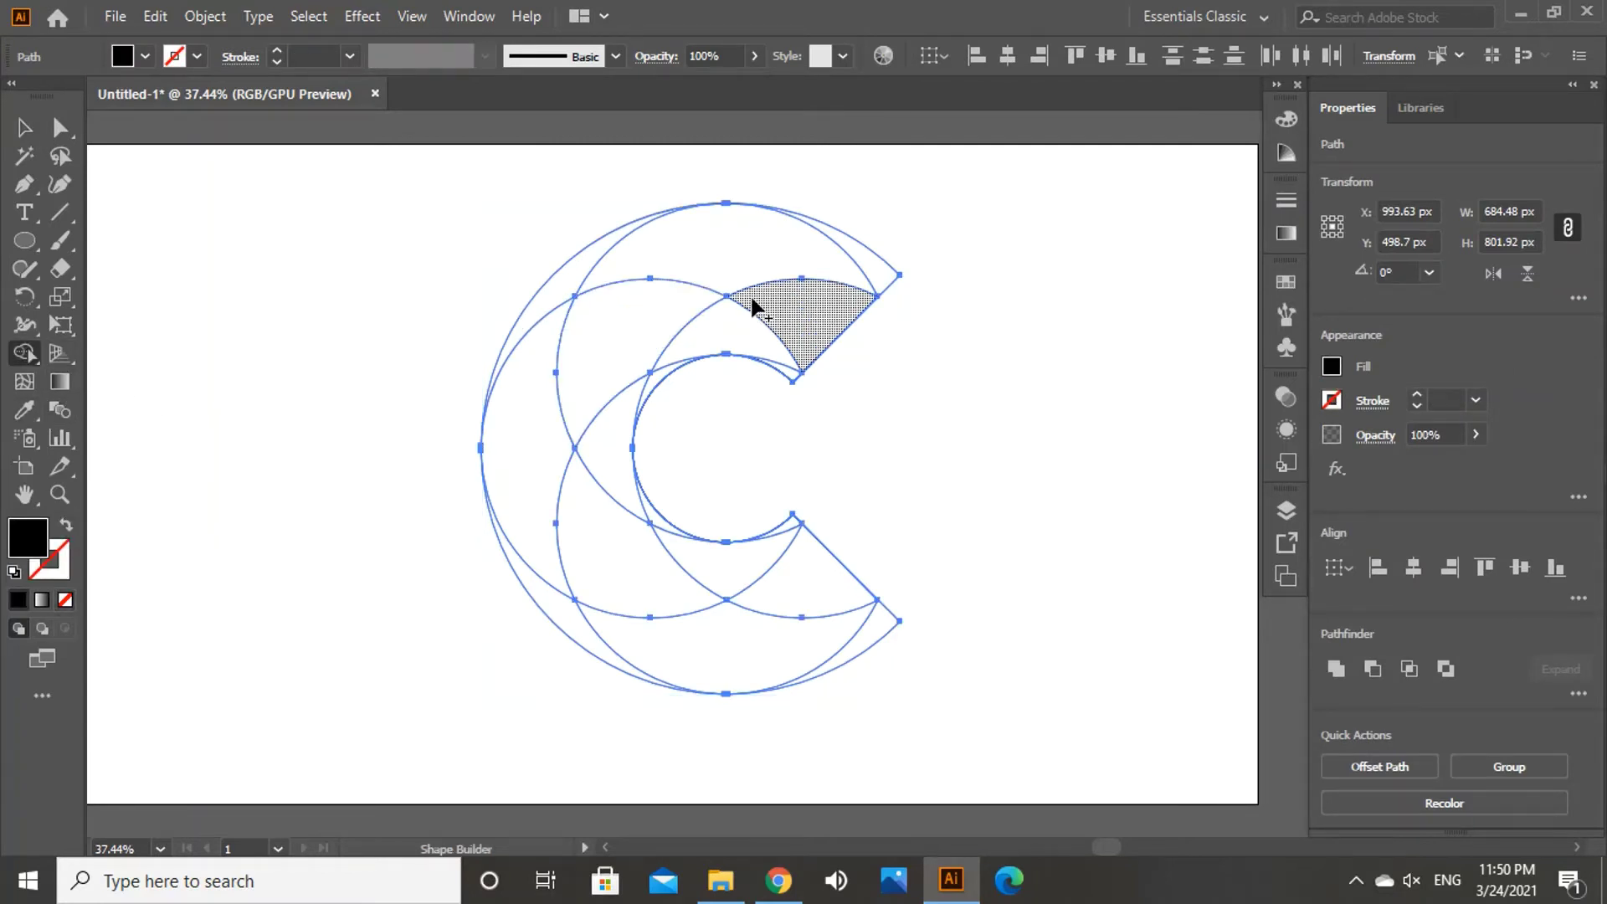
{"action": "mouse_move", "coordinate": [799, 314]}
{"action": "left_mouse_down"}
{"action": "mouse_move", "coordinate": [865, 268]}
{"action": "mouse_move", "coordinate": [846, 268]}
{"action": "left_mouse_up"}
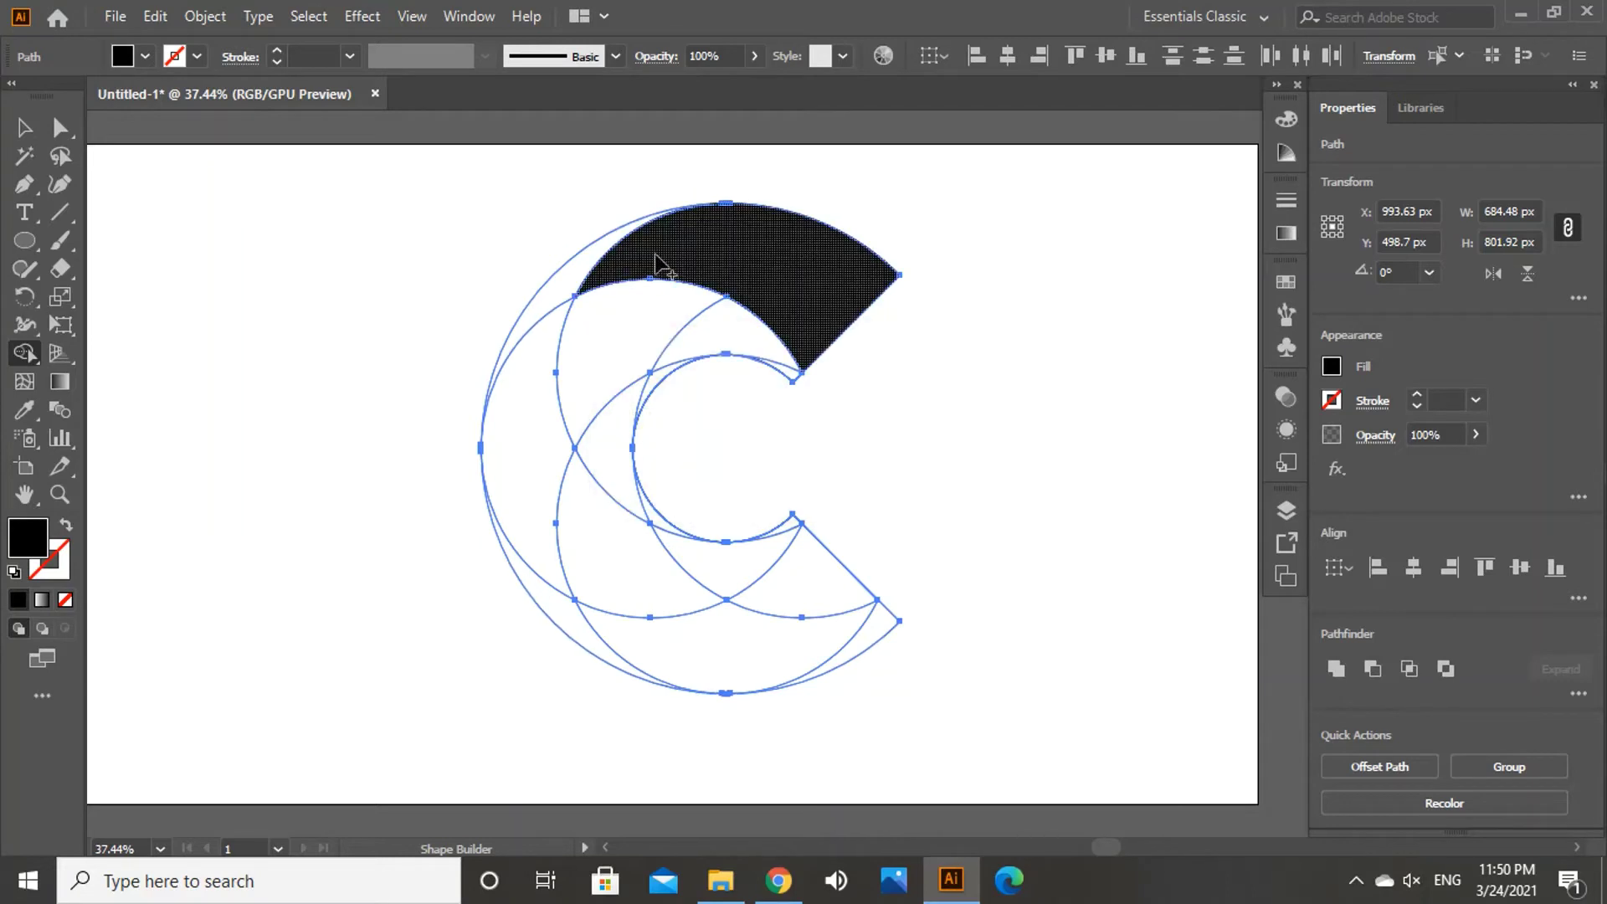
{"action": "mouse_move", "coordinate": [634, 266]}
{"action": "left_mouse_down"}
{"action": "mouse_move", "coordinate": [592, 287]}
{"action": "mouse_move", "coordinate": [580, 259]}
{"action": "left_mouse_up"}
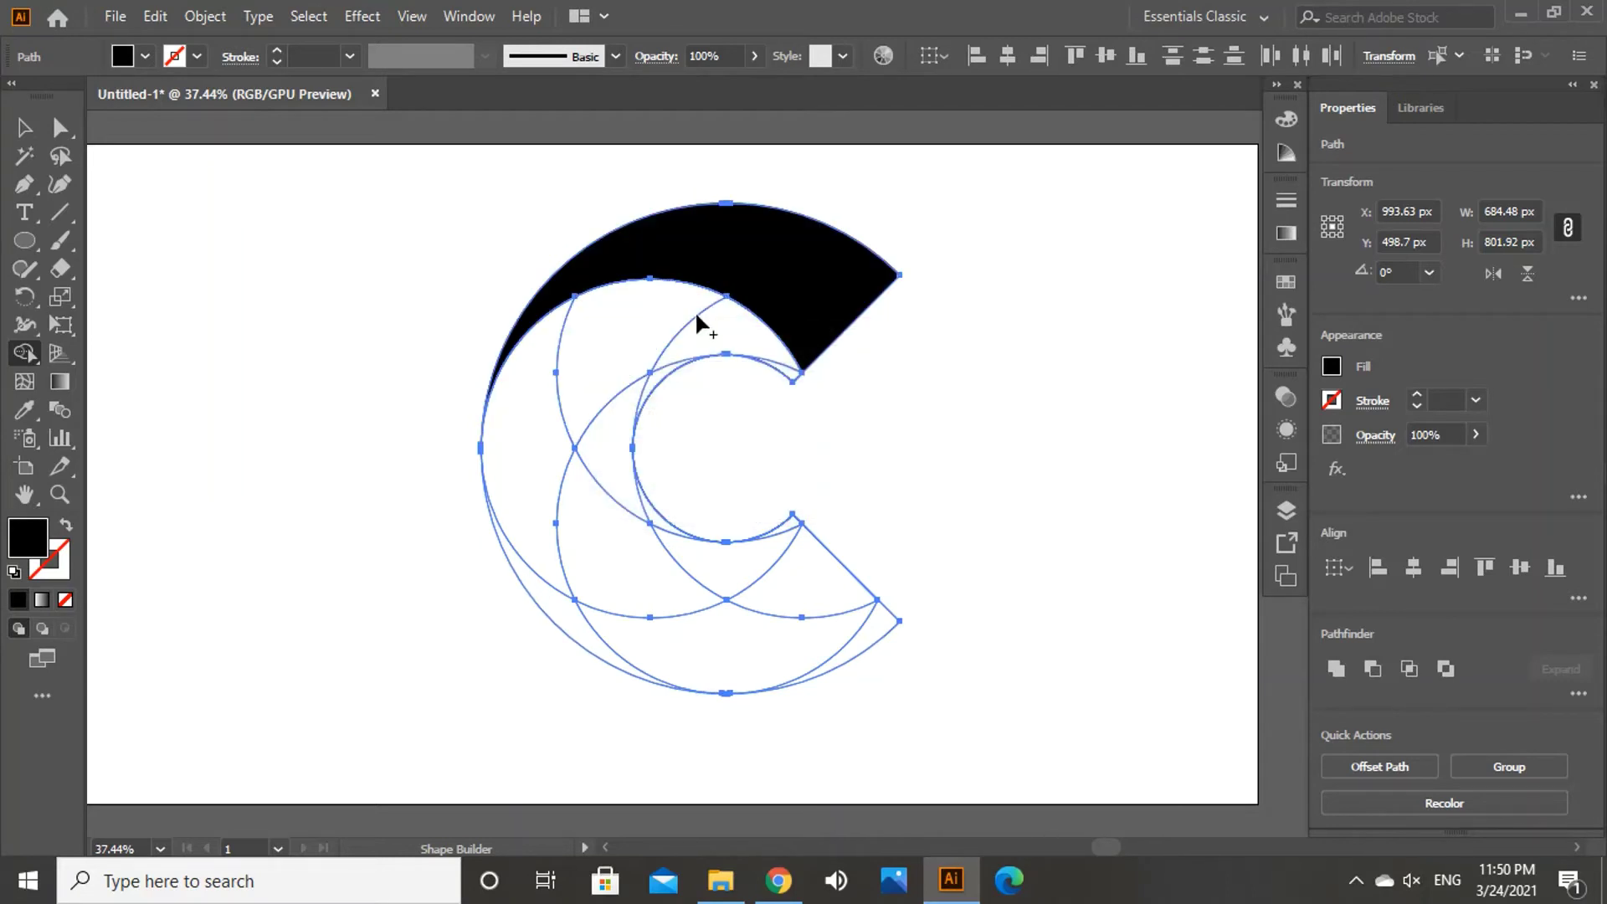
Step: Merge the remaining regions into three black bands: one sweeping down the left side, one along the lower curve, and one along the inner lower edge
{"action": "mouse_move", "coordinate": [741, 345]}
{"action": "left_mouse_down"}
{"action": "mouse_move", "coordinate": [790, 374]}
{"action": "mouse_move", "coordinate": [725, 344]}
{"action": "mouse_move", "coordinate": [602, 356]}
{"action": "mouse_move", "coordinate": [531, 423]}
{"action": "mouse_move", "coordinate": [529, 520]}
{"action": "mouse_move", "coordinate": [561, 607]}
{"action": "left_mouse_up"}
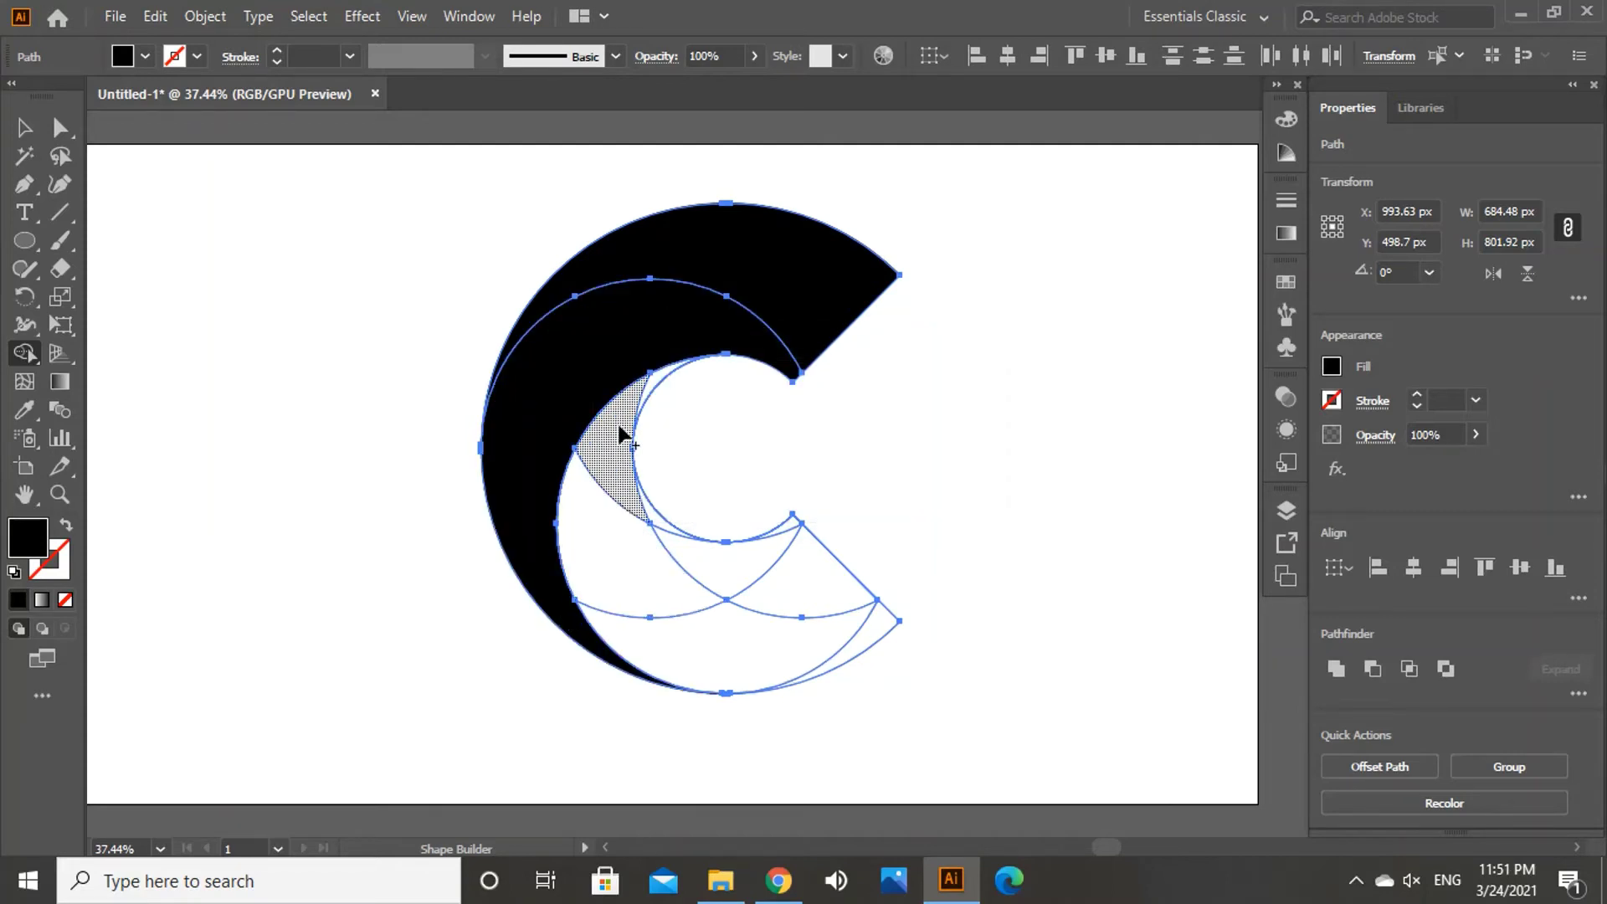
{"action": "mouse_move", "coordinate": [621, 433]}
{"action": "left_mouse_down"}
{"action": "mouse_move", "coordinate": [655, 379]}
{"action": "mouse_move", "coordinate": [604, 498]}
{"action": "mouse_move", "coordinate": [622, 566]}
{"action": "mouse_move", "coordinate": [694, 648]}
{"action": "mouse_move", "coordinate": [866, 645]}
{"action": "left_mouse_up"}
{"action": "mouse_move", "coordinate": [828, 574]}
{"action": "left_mouse_down"}
{"action": "mouse_move", "coordinate": [796, 524]}
{"action": "mouse_move", "coordinate": [771, 559]}
{"action": "mouse_move", "coordinate": [658, 530]}
{"action": "left_mouse_up"}
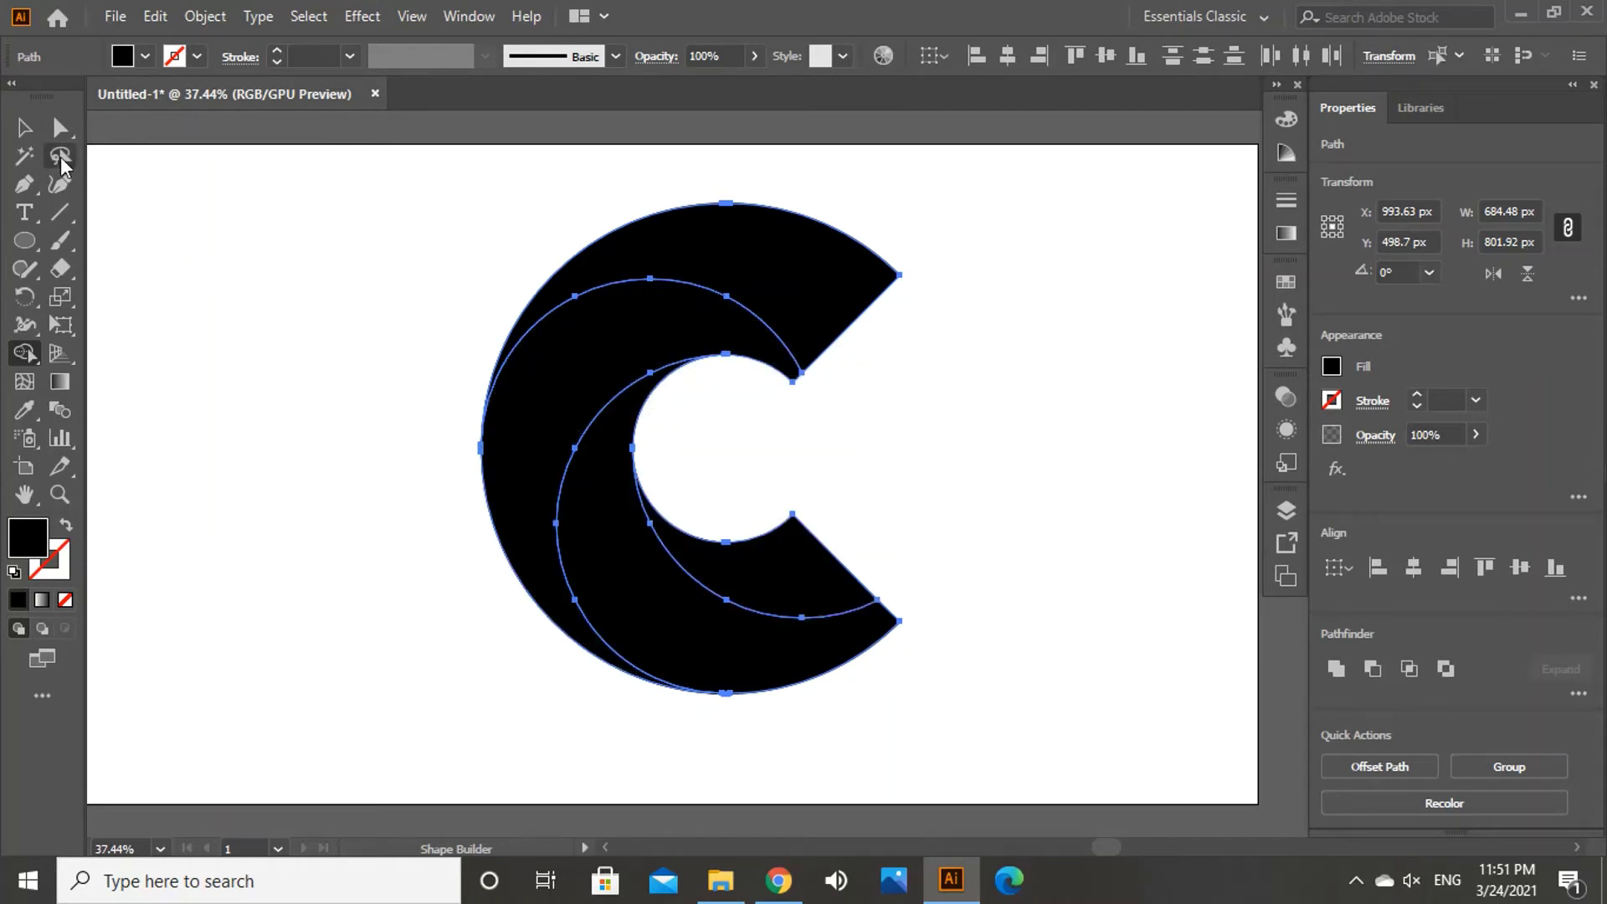
{"action": "left_click", "coordinate": [26, 130]}
{"action": "left_click", "coordinate": [313, 399]}
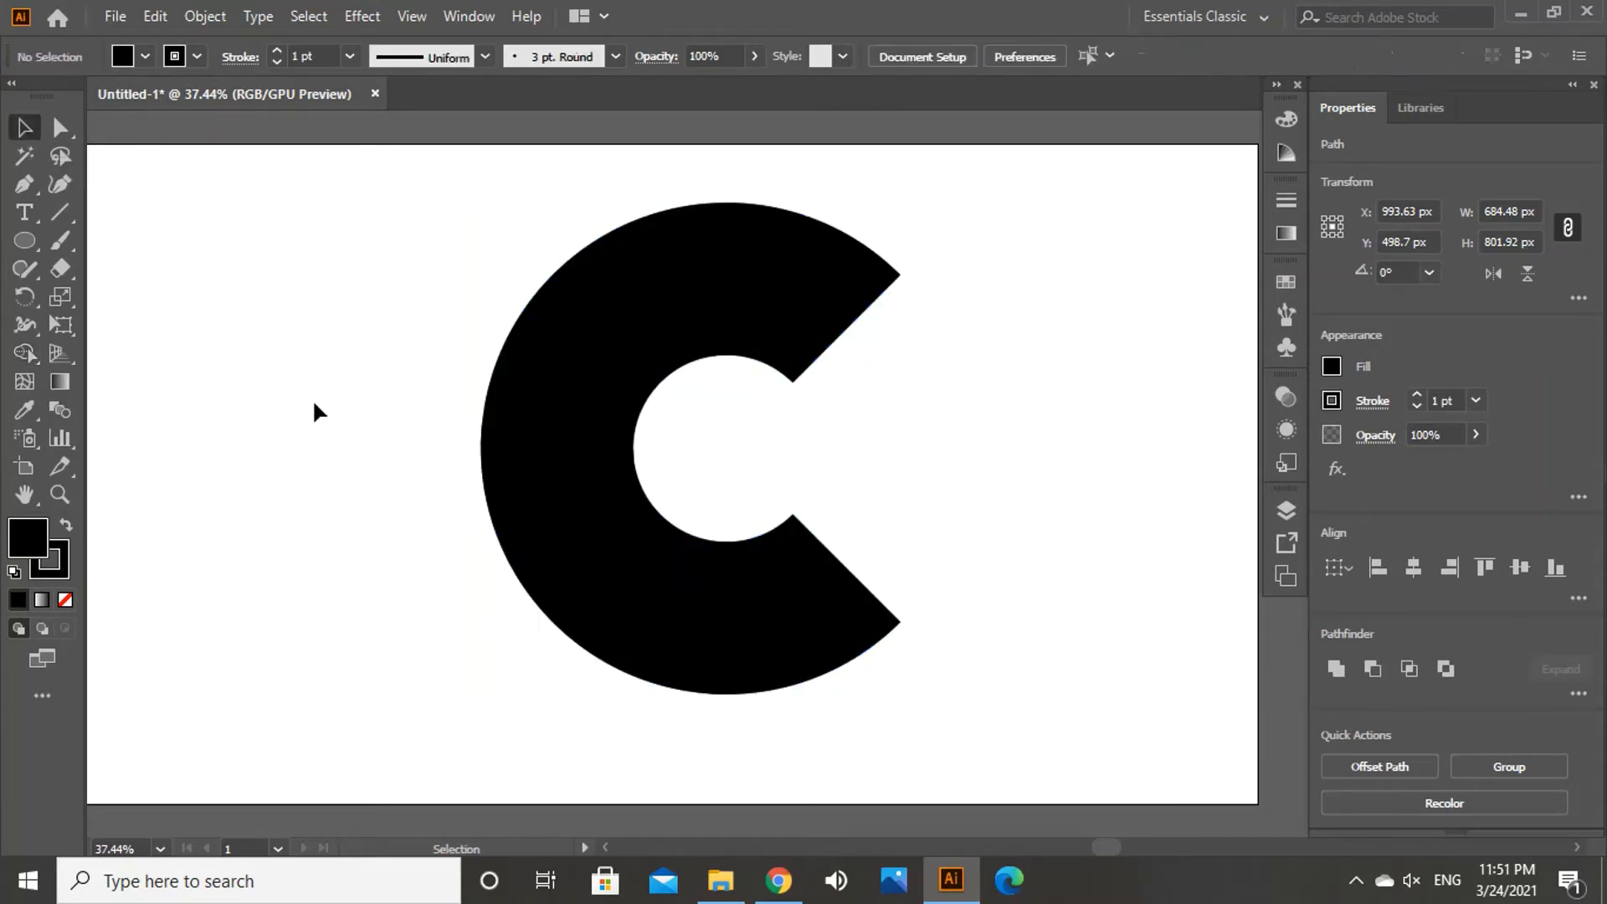
{"action": "left_click", "coordinate": [810, 283]}
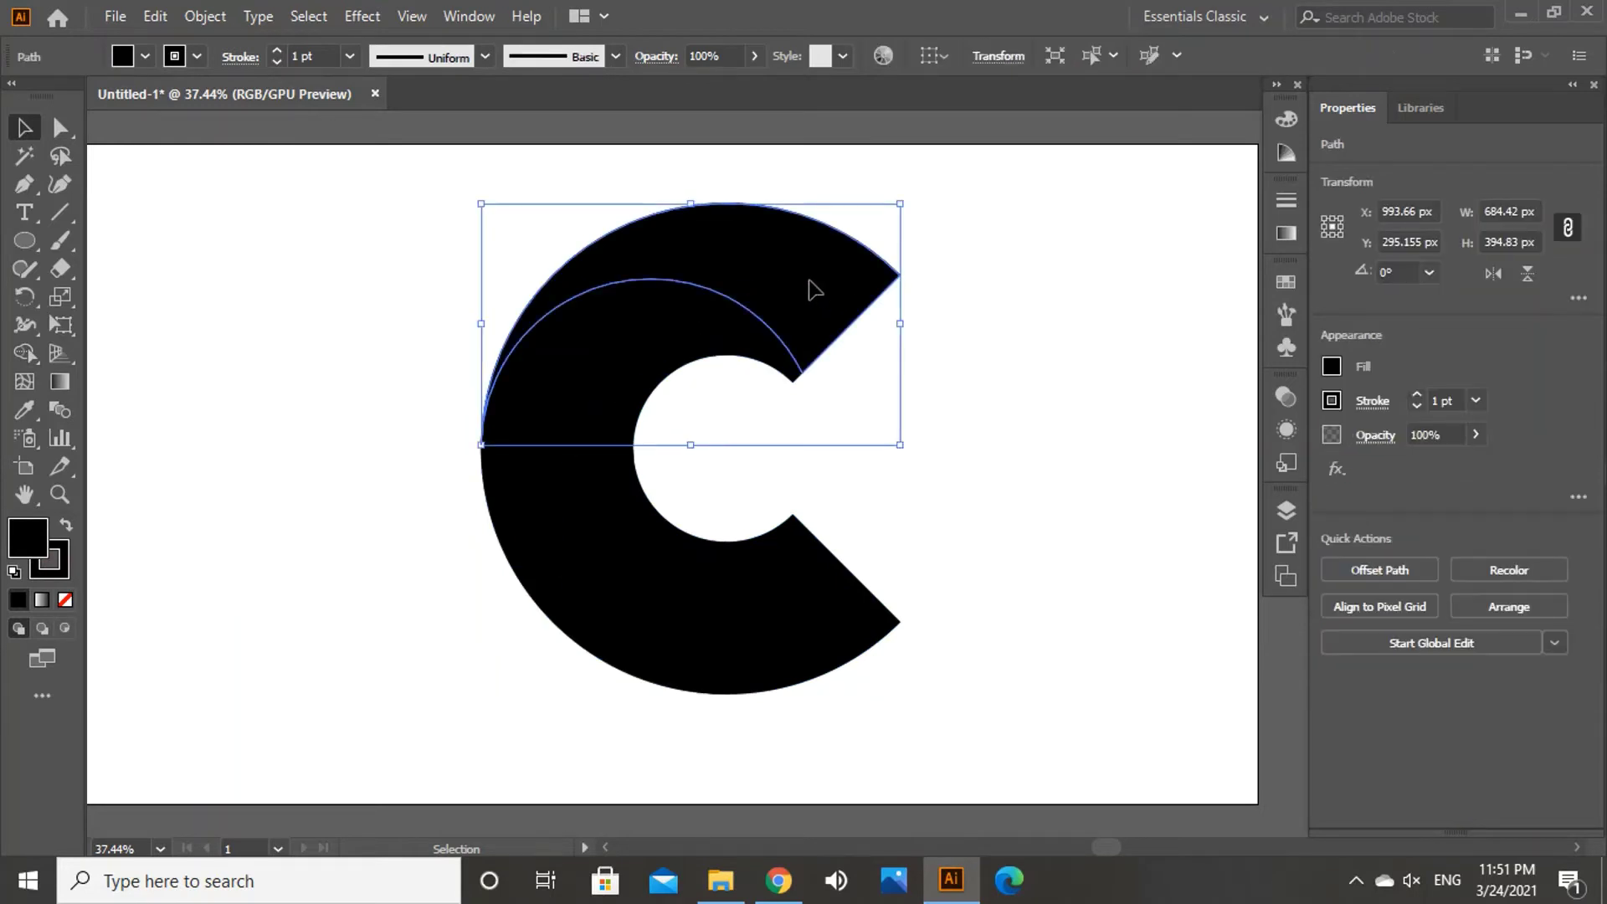
{"action": "left_click", "coordinate": [1019, 199]}
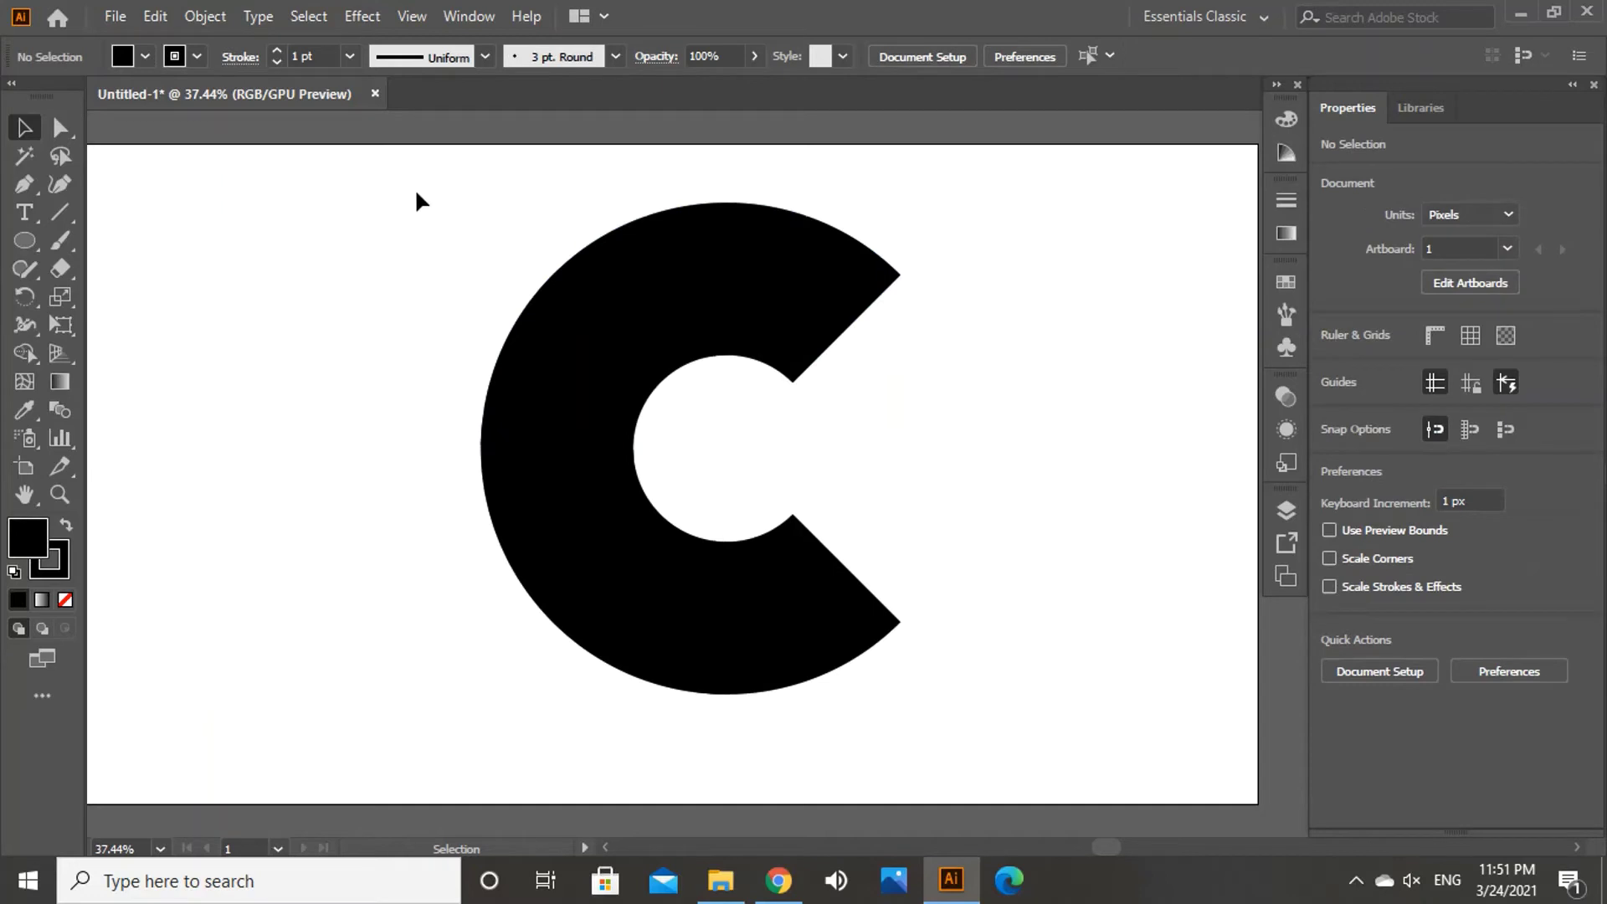
Step: Remove the stroke from all the pieces of the C
{"action": "left_click_drag", "start_coordinate": [416, 192], "coordinate": [741, 591]}
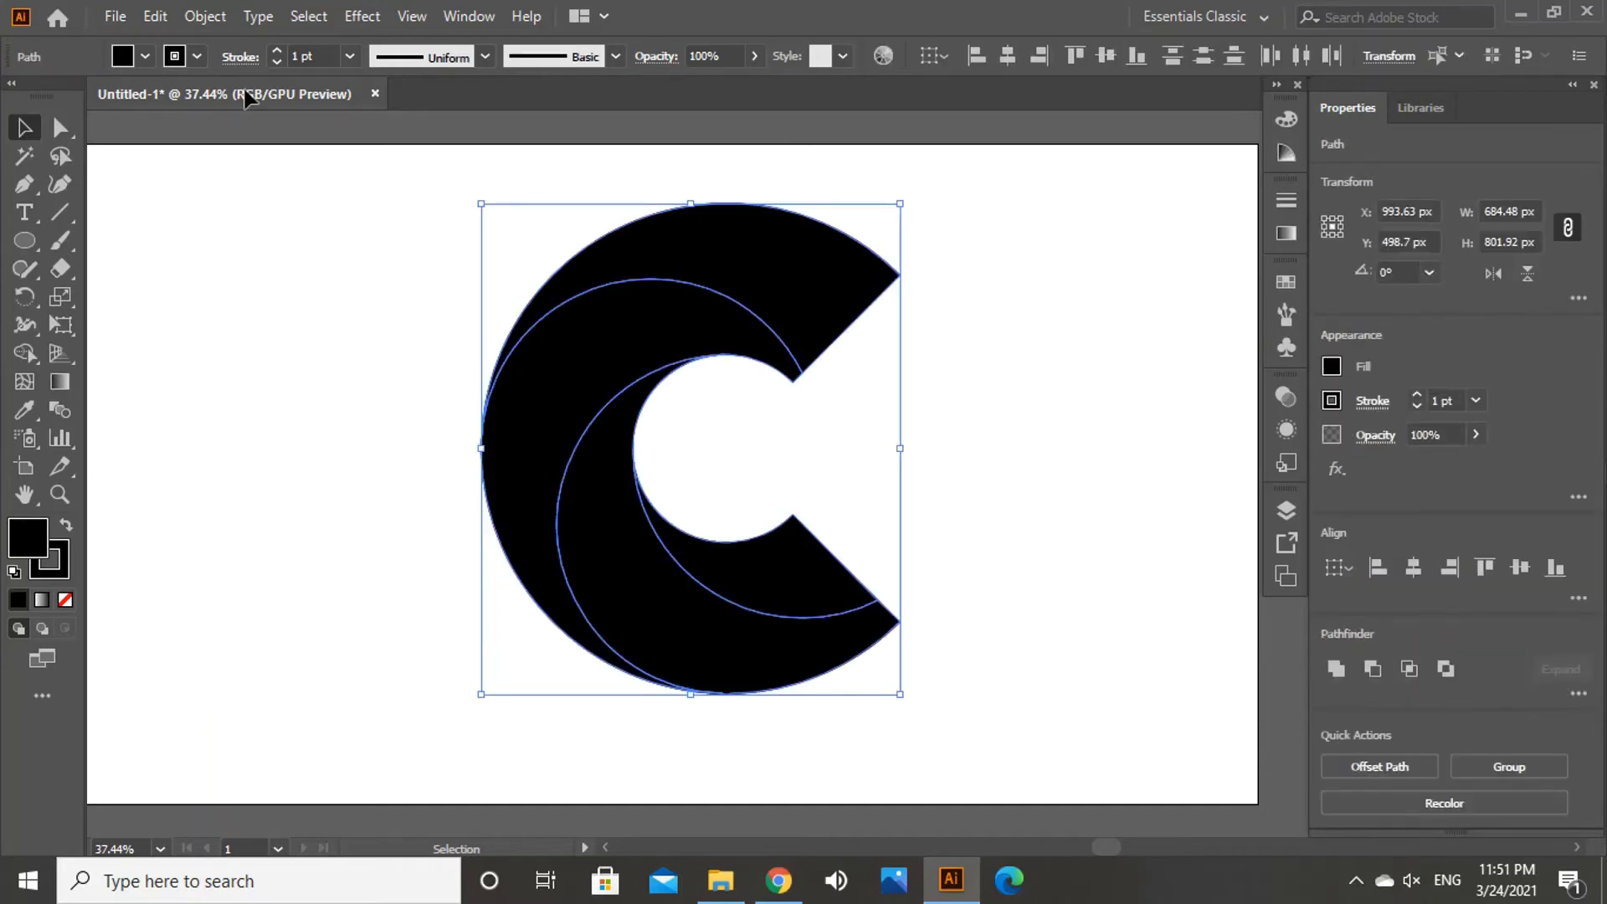
{"action": "left_click", "coordinate": [197, 56]}
{"action": "left_click", "coordinate": [15, 95]}
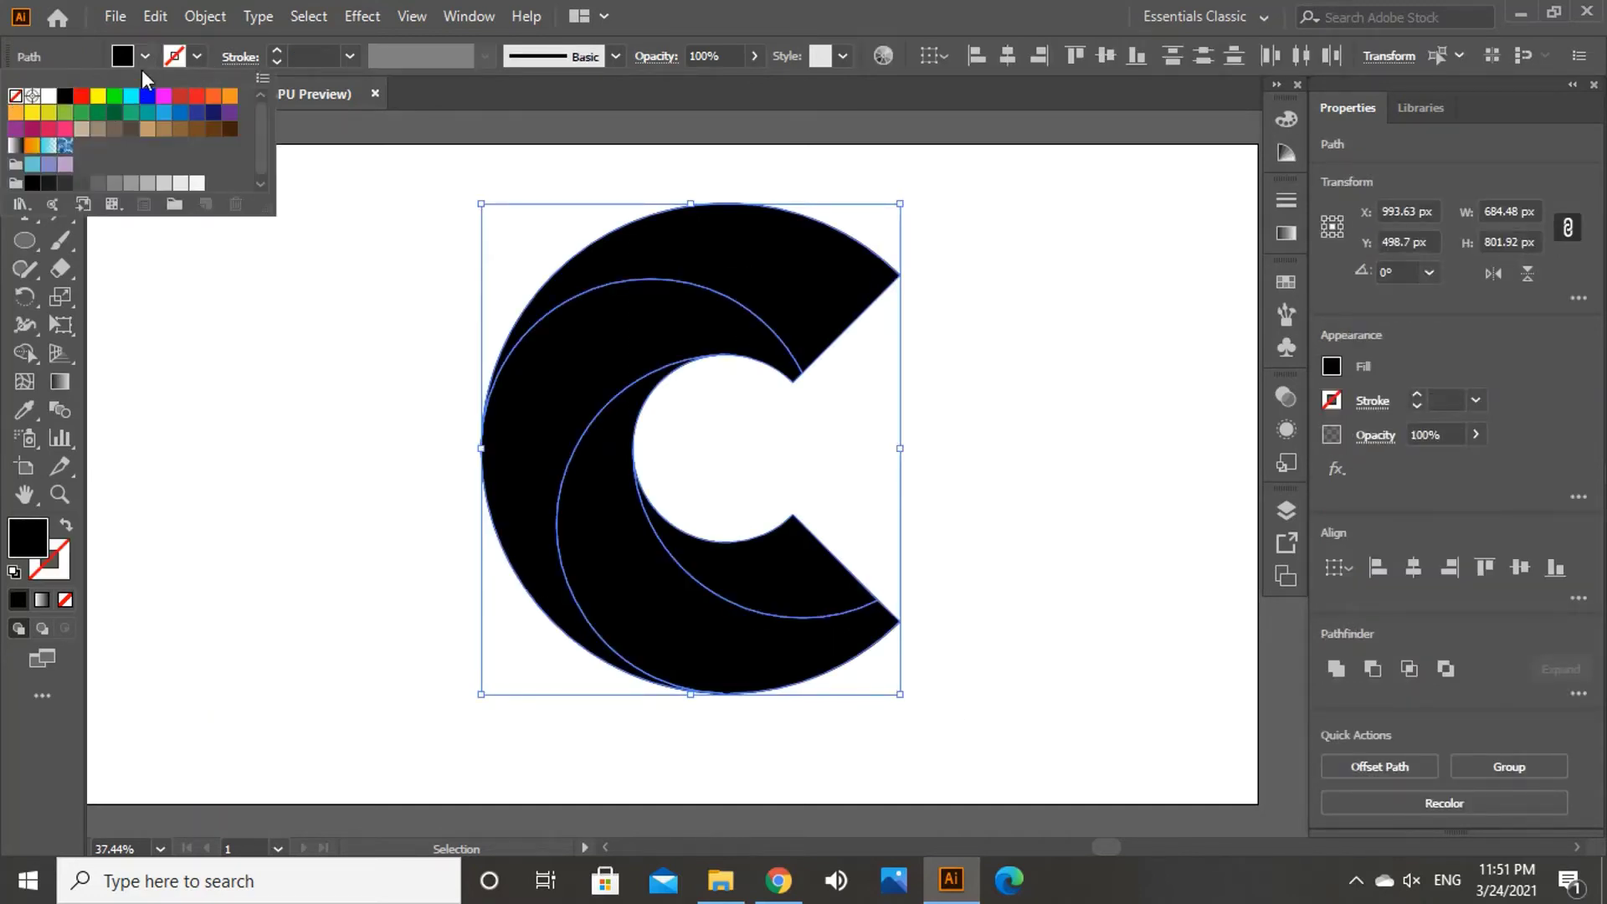
{"action": "left_click", "coordinate": [203, 53]}
{"action": "left_click", "coordinate": [390, 299]}
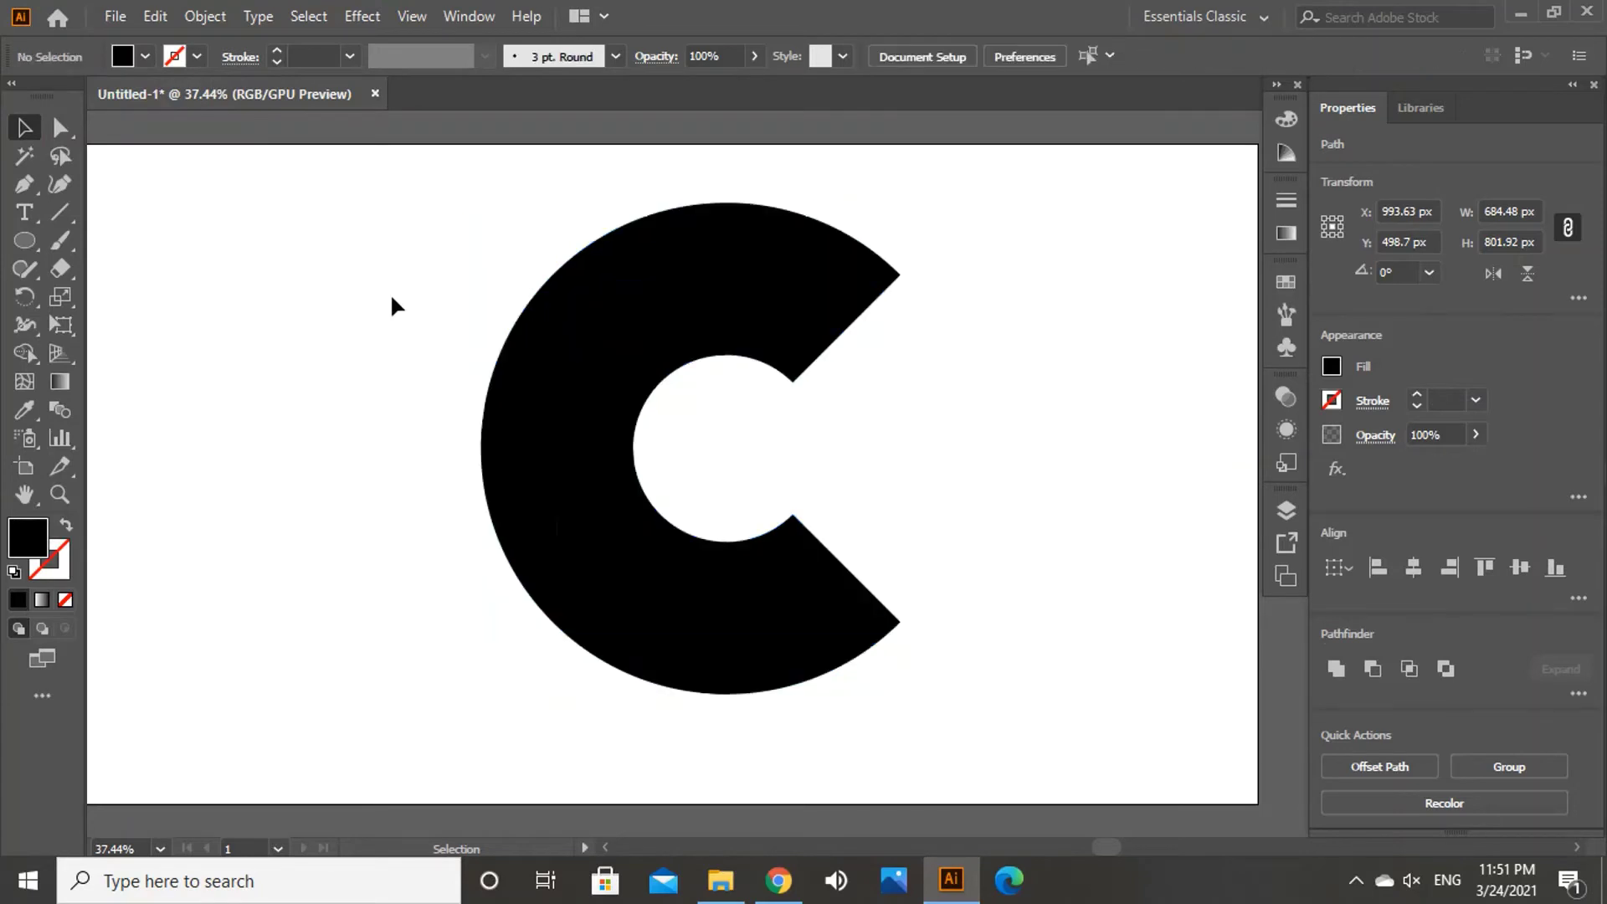
Step: Fill the C's upper band with a linear gradient running from cyan to RGB Blue
{"action": "left_click", "coordinate": [762, 278]}
{"action": "left_click", "coordinate": [1286, 233]}
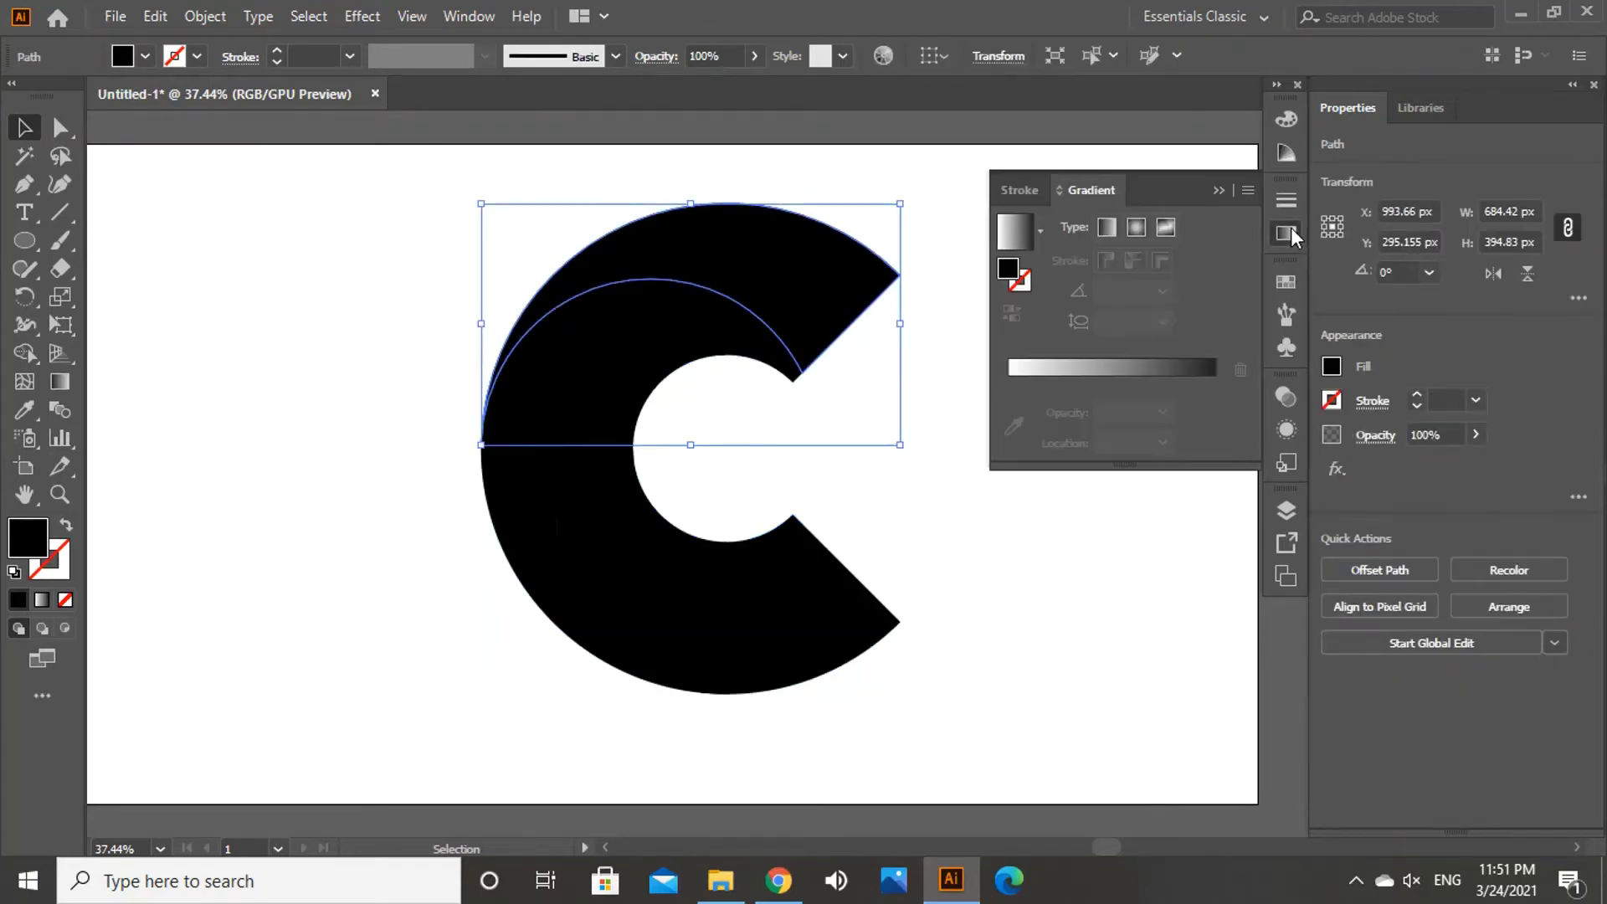
{"action": "left_click", "coordinate": [1013, 236]}
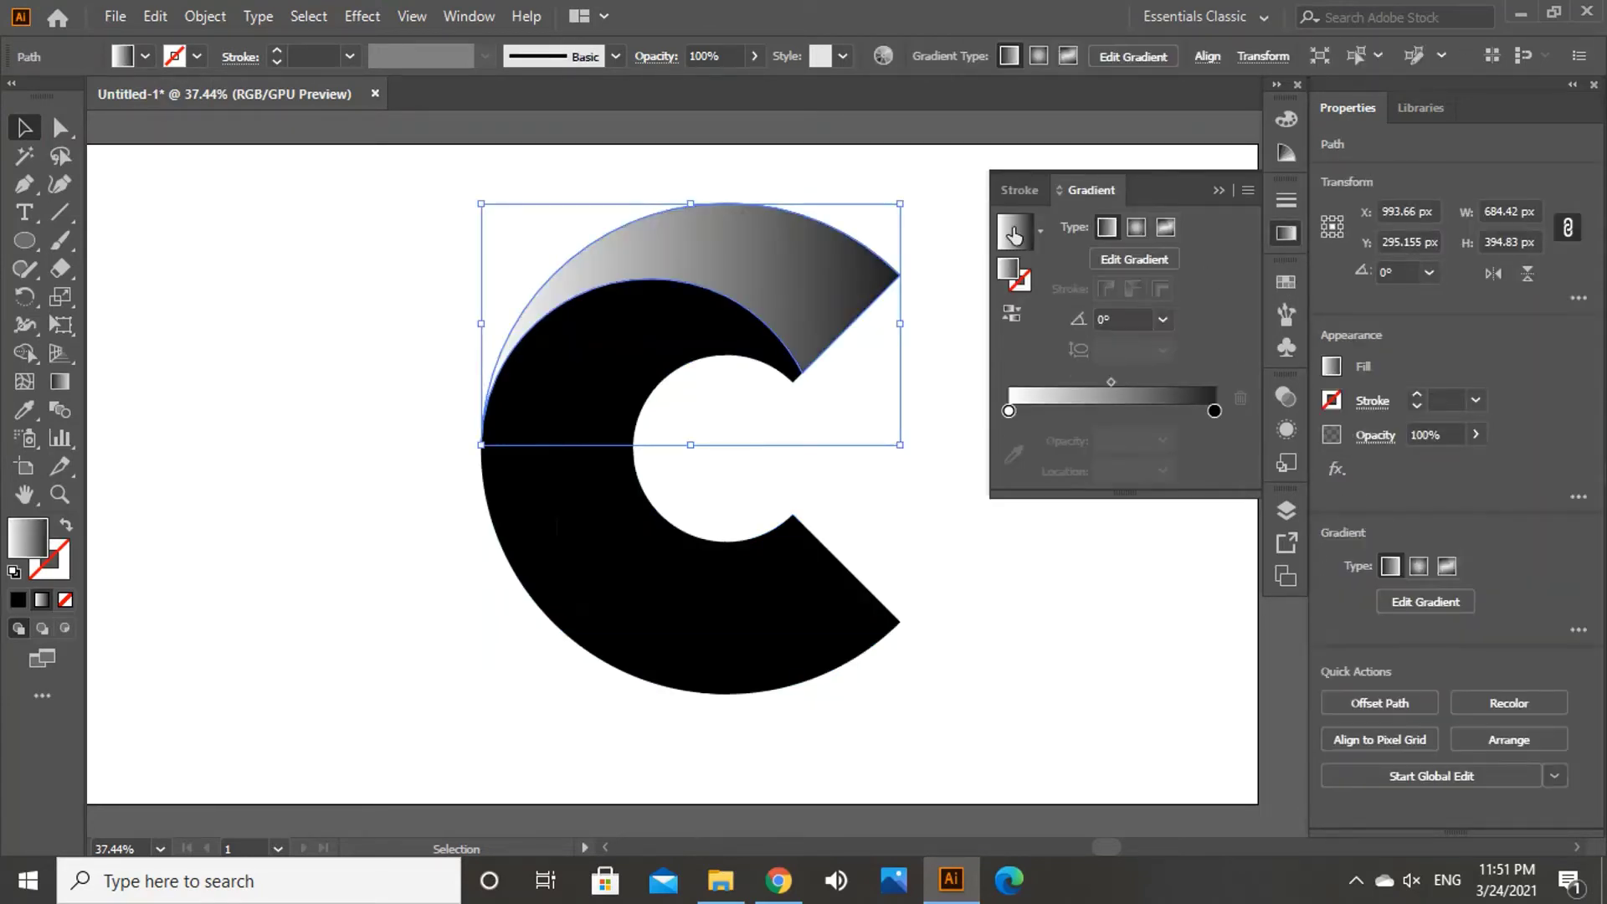
{"action": "double_click", "coordinate": [1008, 411]}
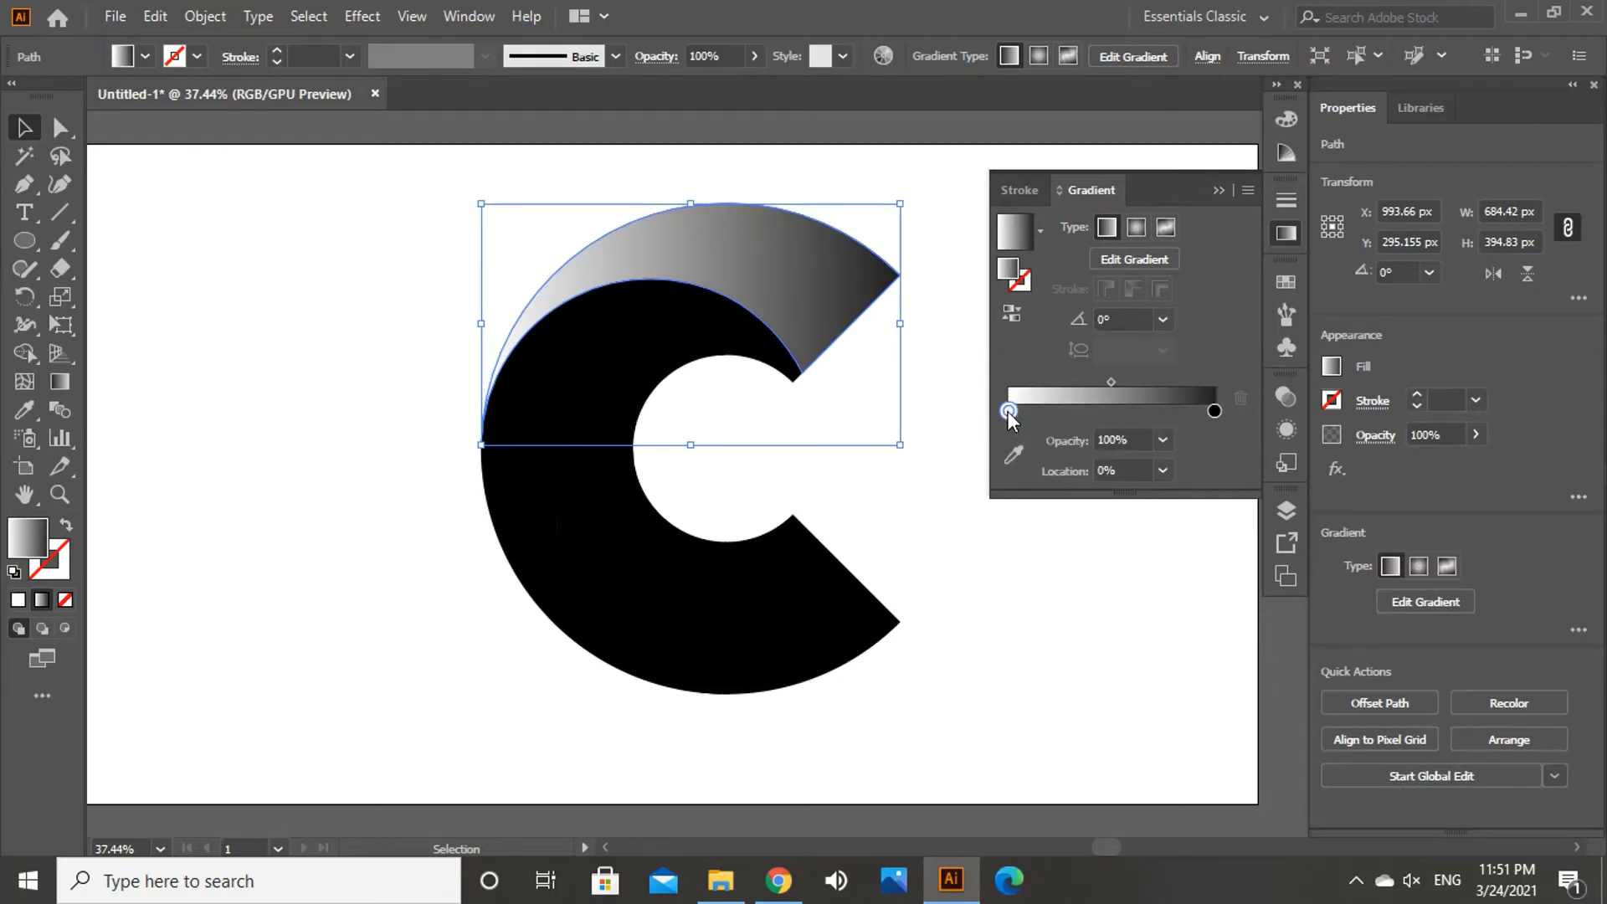
{"action": "left_click", "coordinate": [1028, 486]}
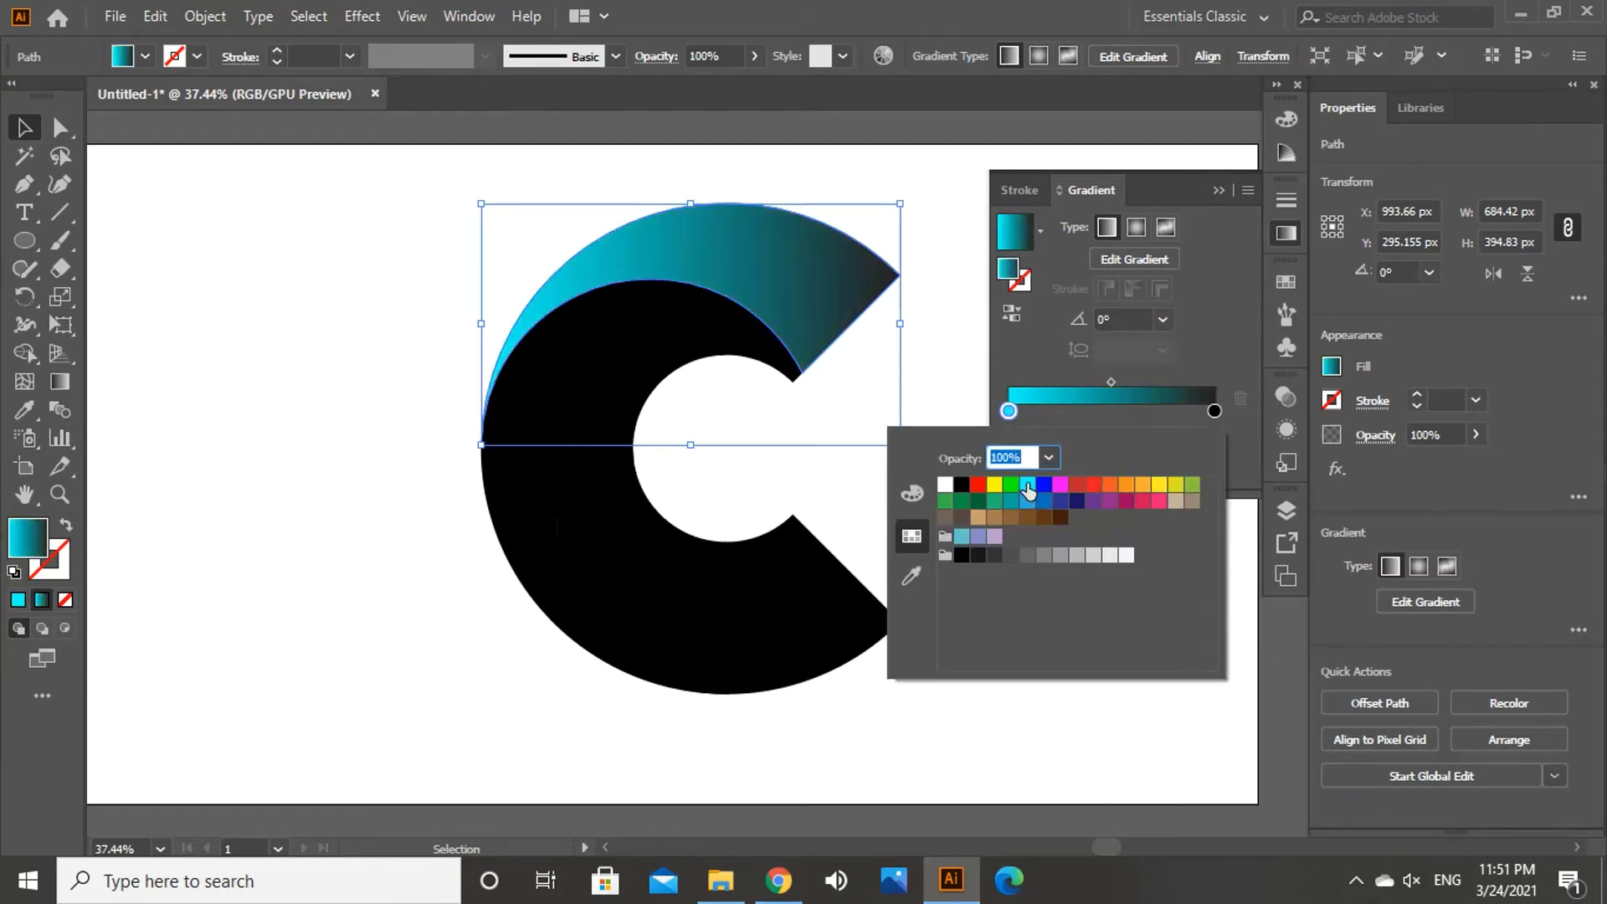
{"action": "double_click", "coordinate": [1215, 410]}
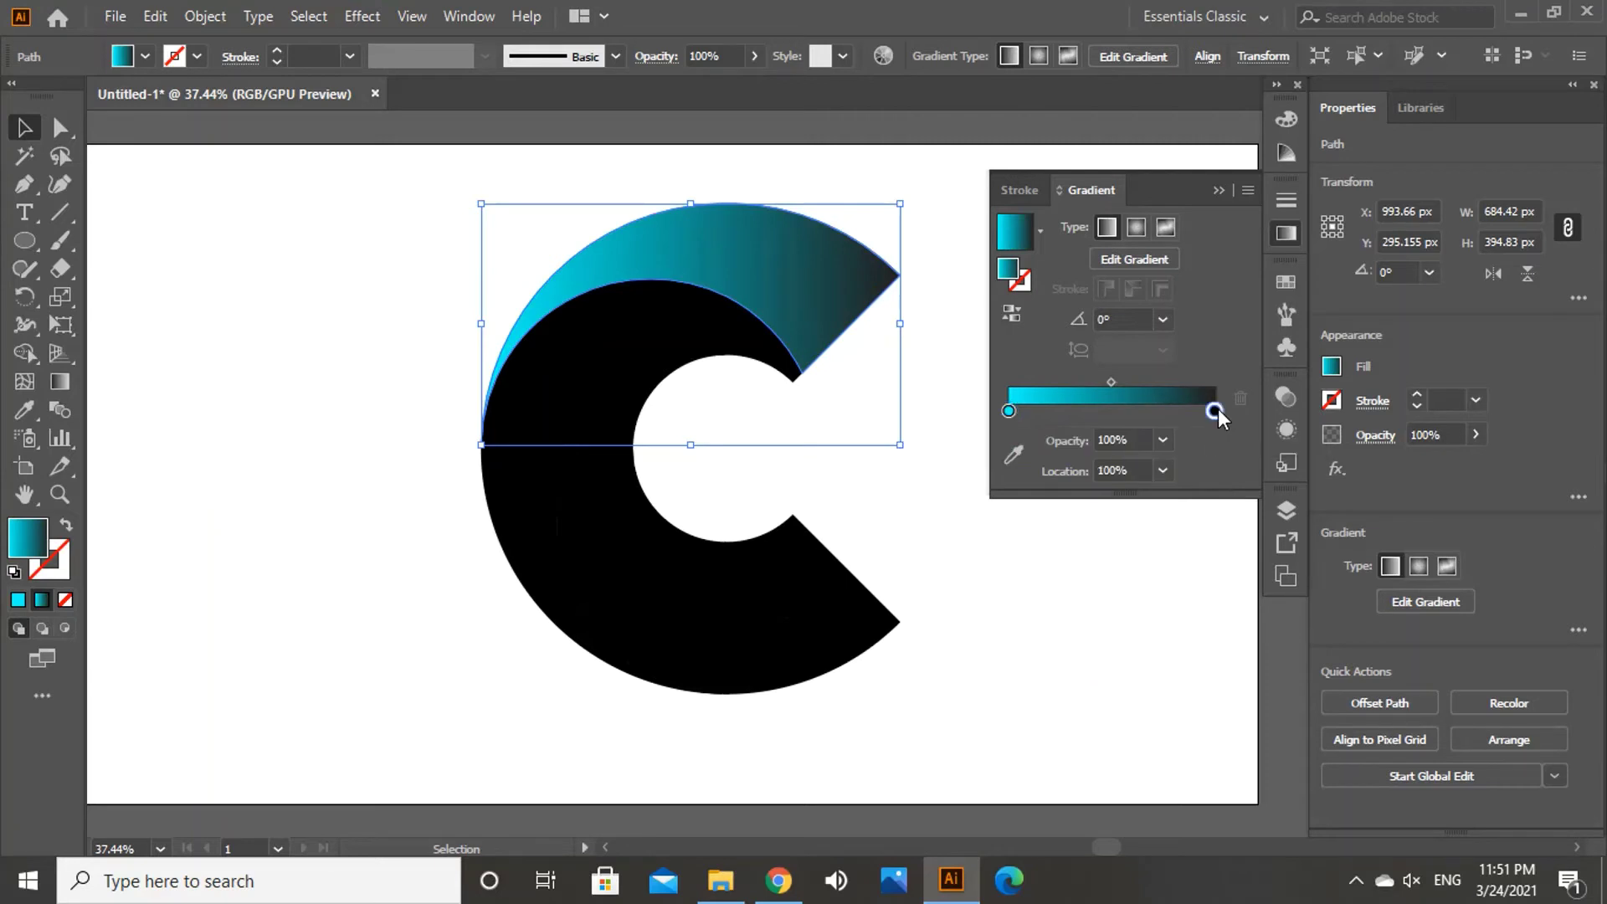
{"action": "left_click", "coordinate": [1043, 485]}
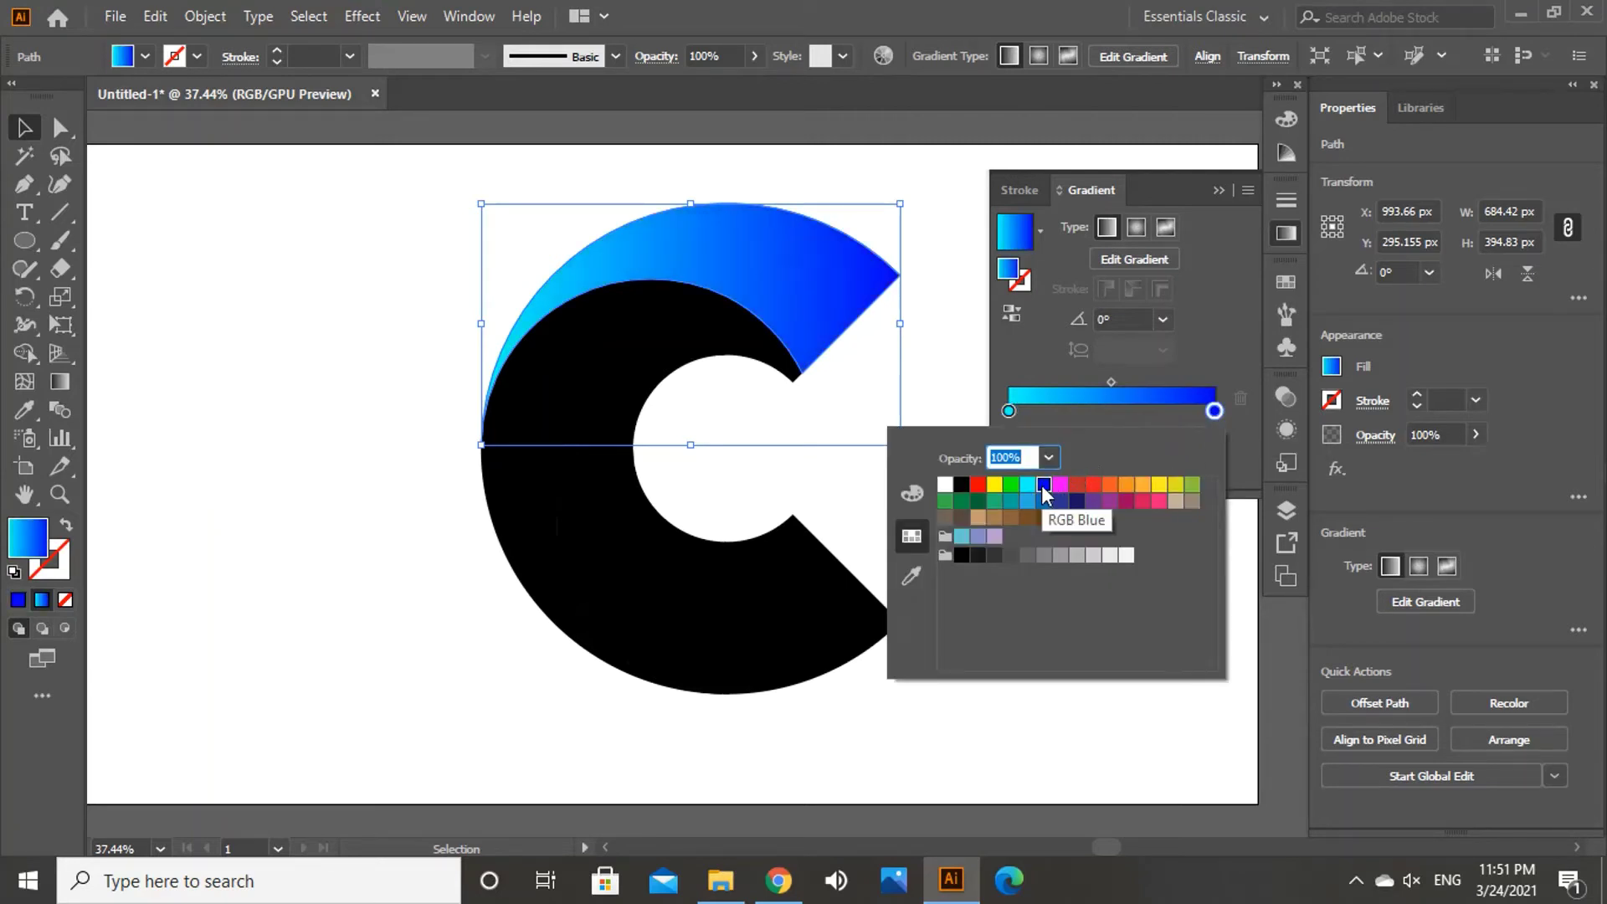
{"action": "left_click", "coordinate": [1217, 196]}
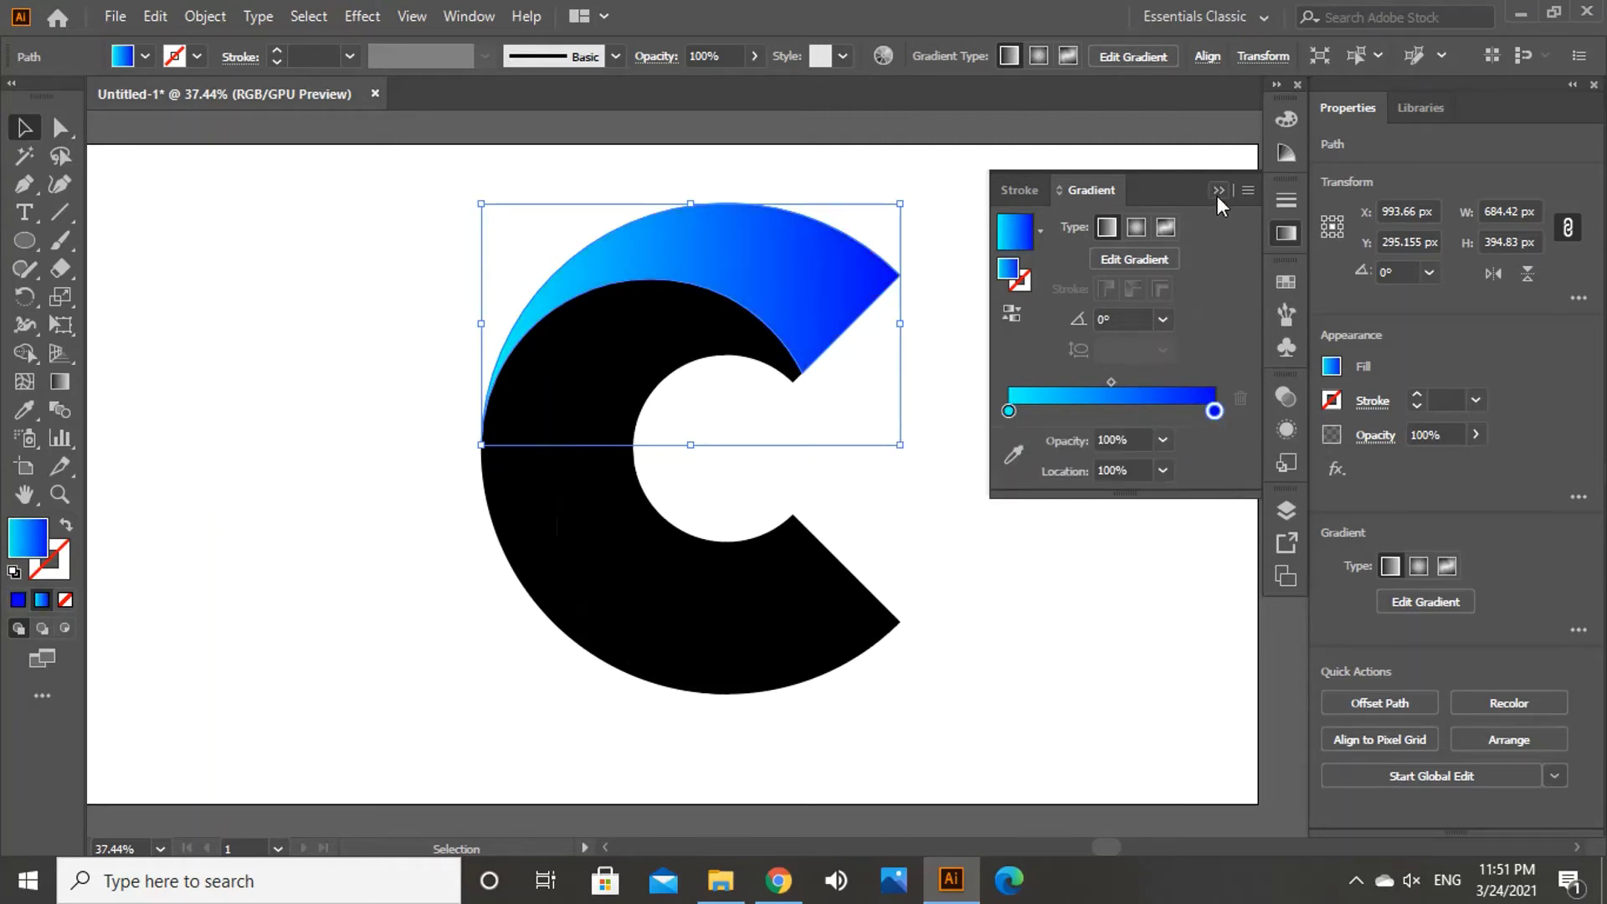
{"action": "left_click", "coordinate": [1217, 194]}
{"action": "left_click", "coordinate": [1081, 254]}
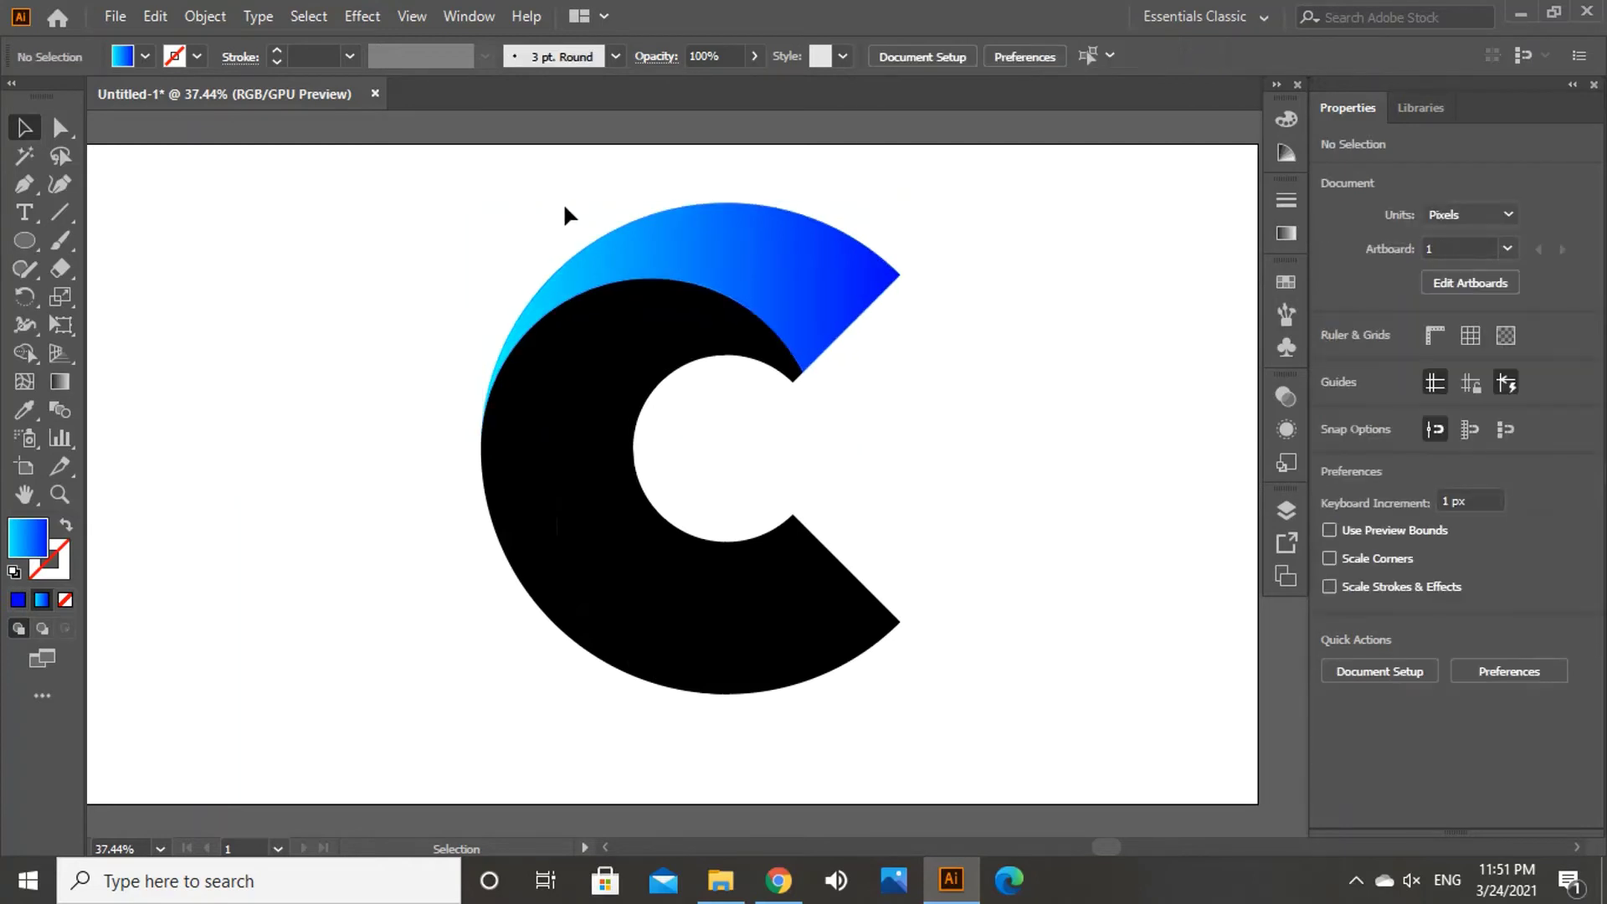
Step: Copy the upper band's blue gradient to all the other pieces of the C with the Eyedropper
{"action": "left_click_drag", "start_coordinate": [646, 450], "coordinate": [1036, 747]}
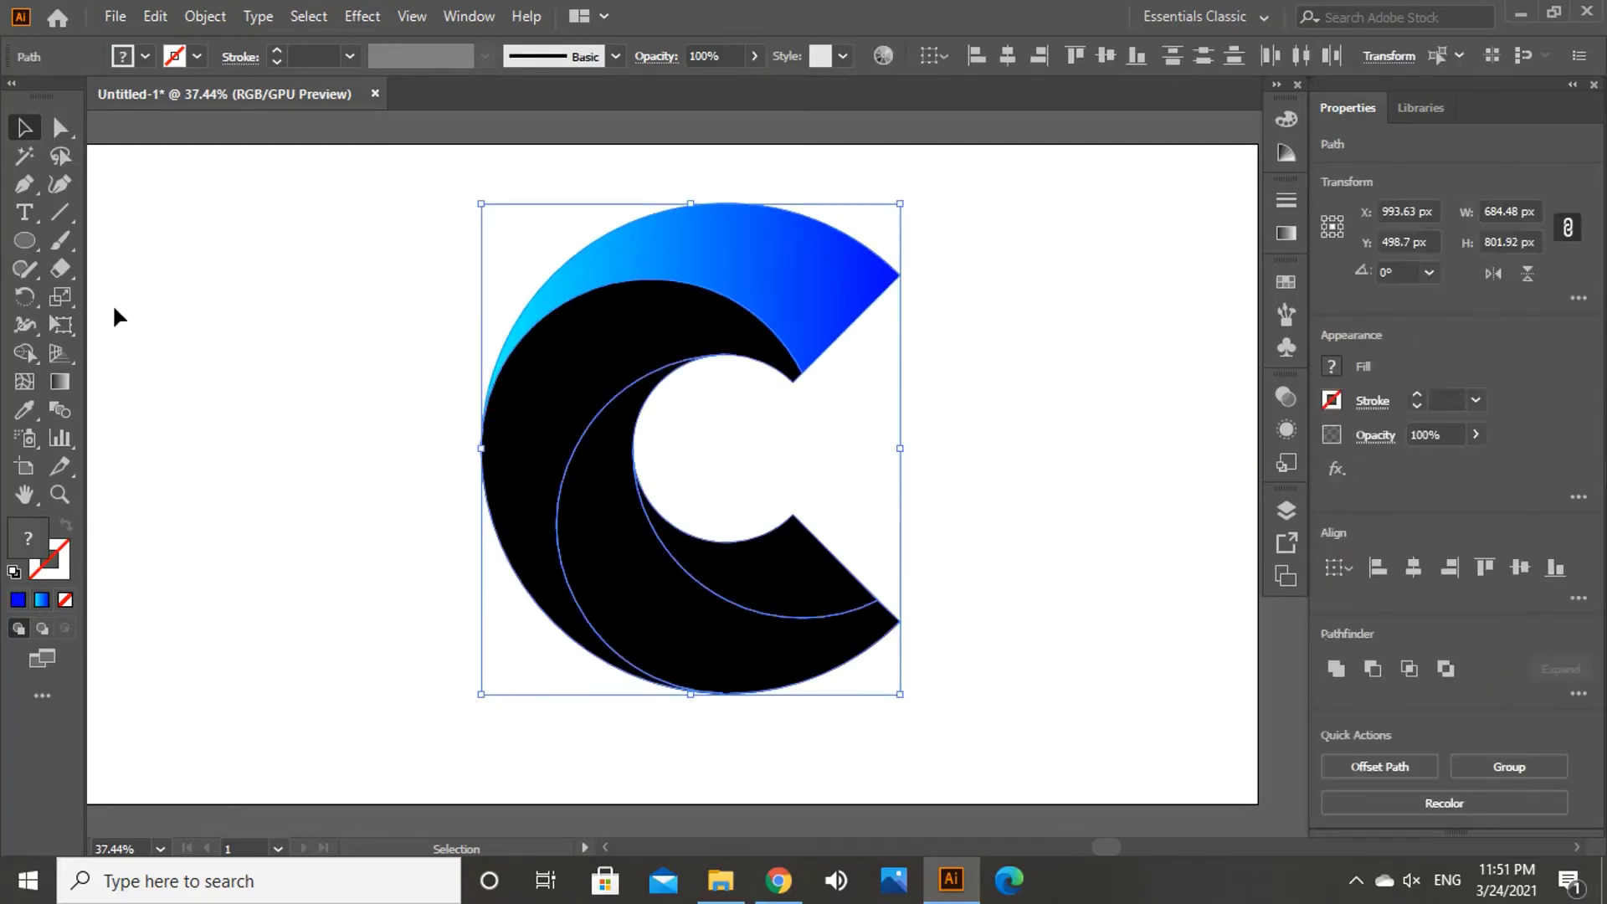
{"action": "left_click", "coordinate": [23, 409]}
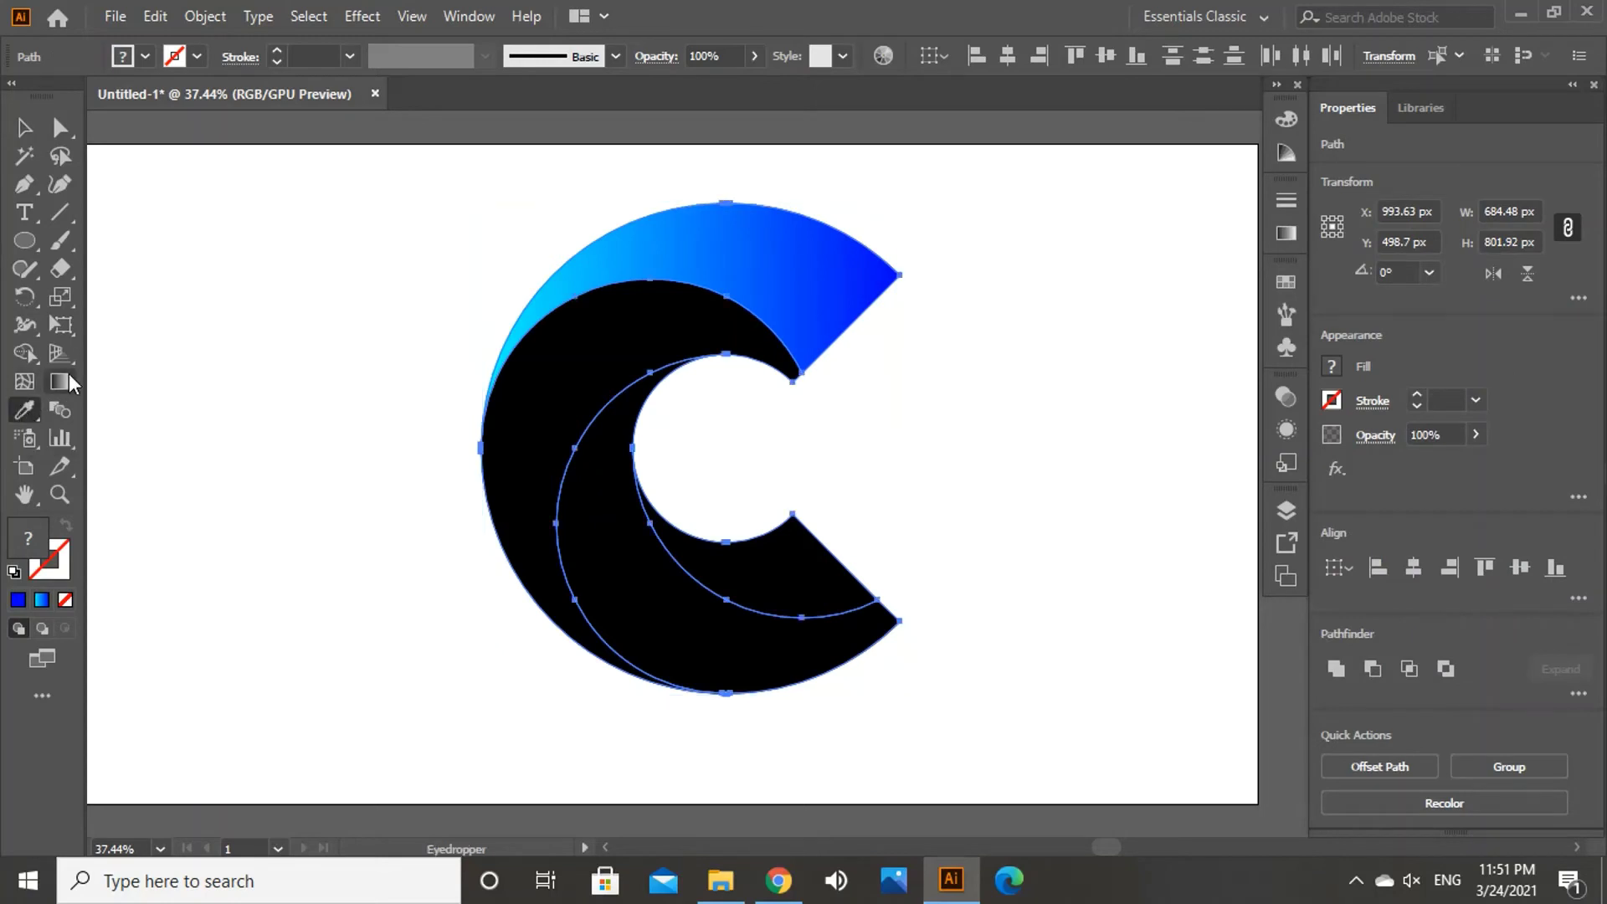
{"action": "left_click", "coordinate": [688, 231]}
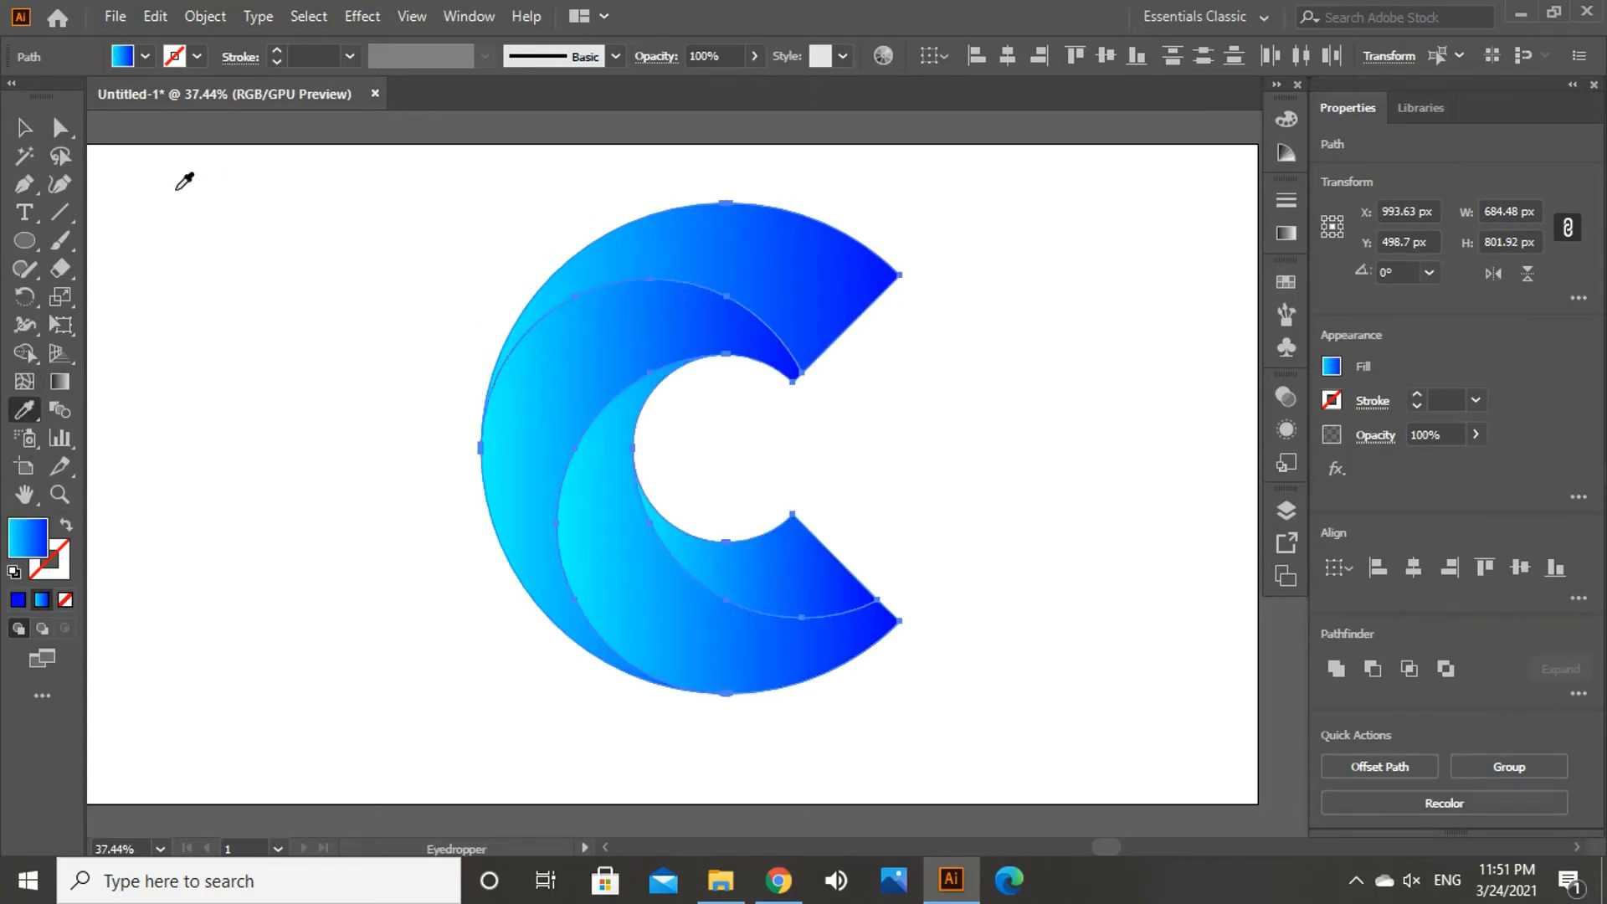
{"action": "left_click", "coordinate": [17, 132]}
{"action": "left_click", "coordinate": [333, 347]}
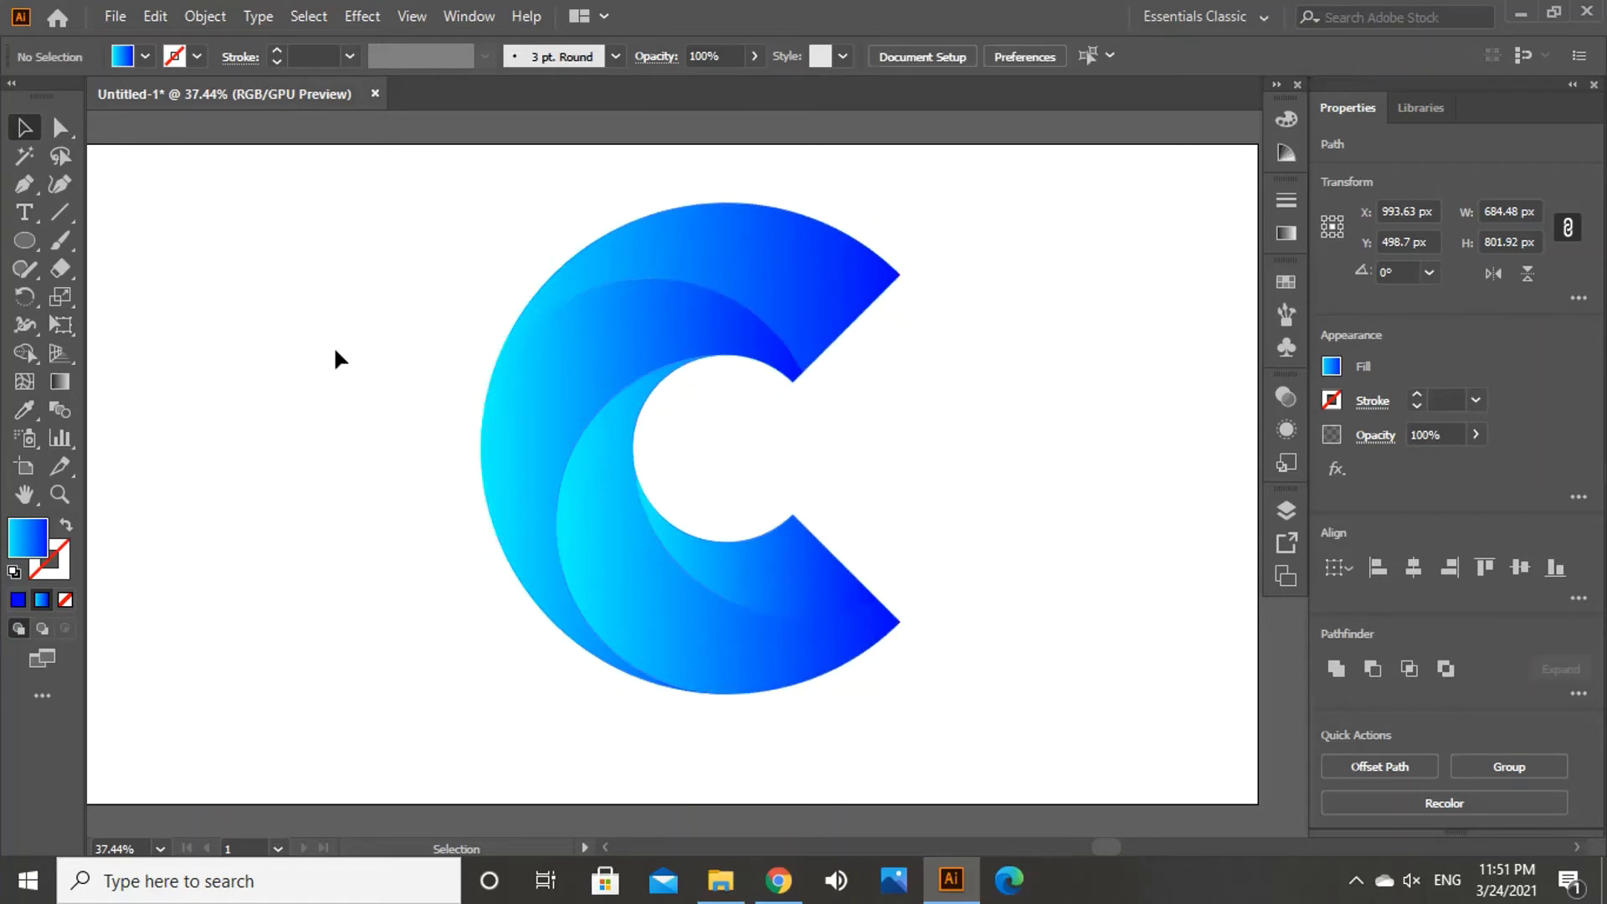
Step: Reverse the gradient on the band sweeping down the C's left side so it runs from blue to cyan
{"action": "left_click", "coordinate": [573, 360]}
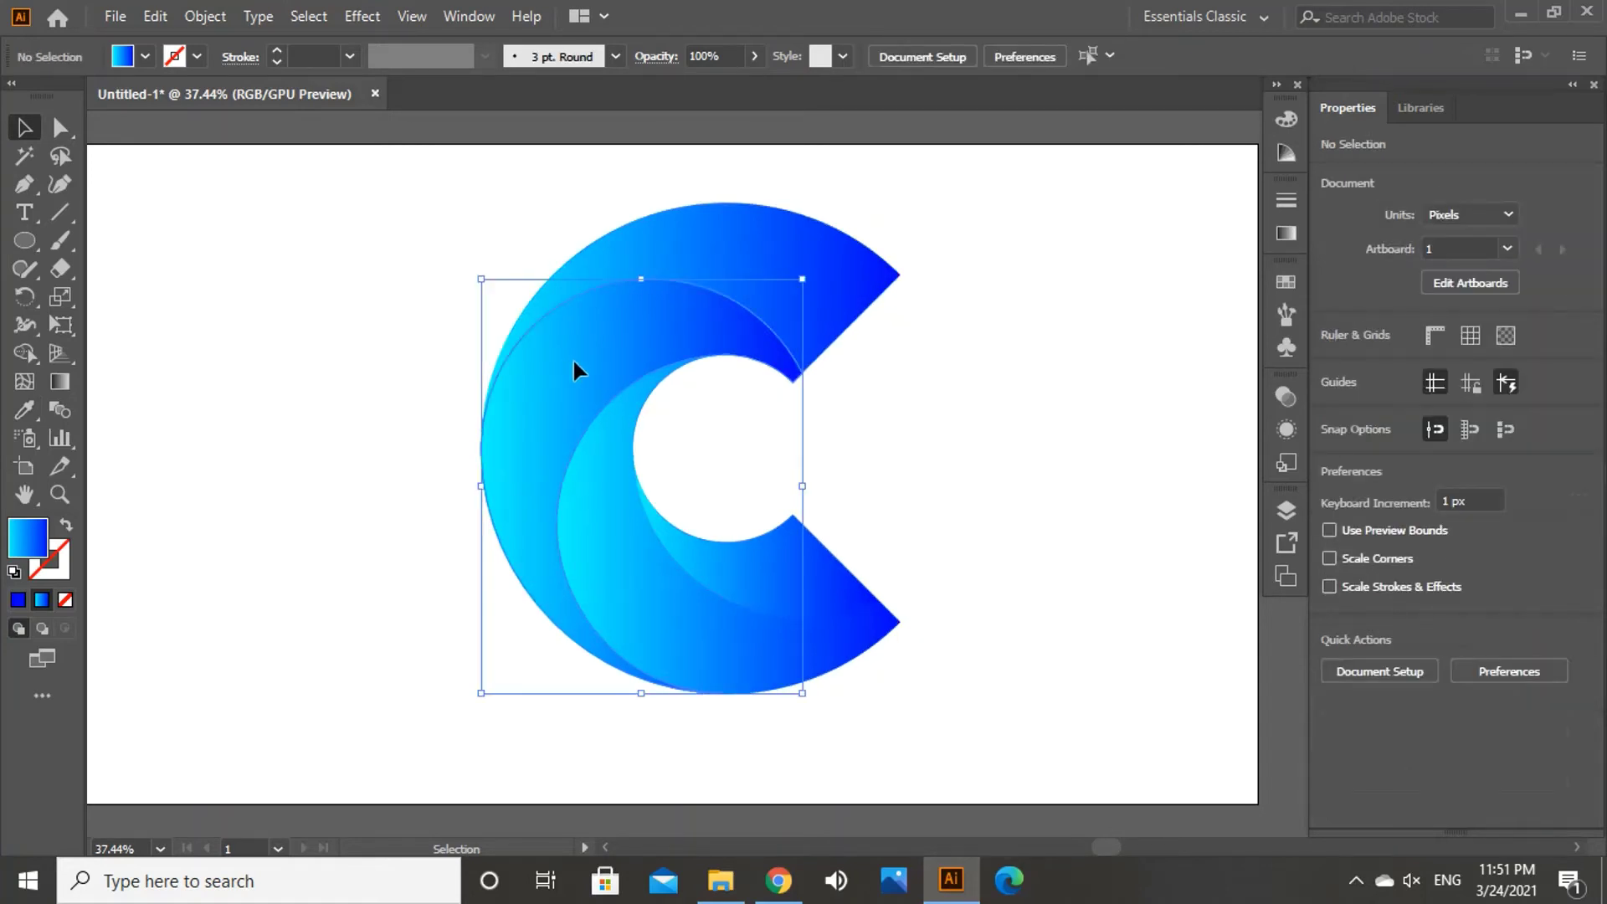
{"action": "left_click", "coordinate": [914, 418]}
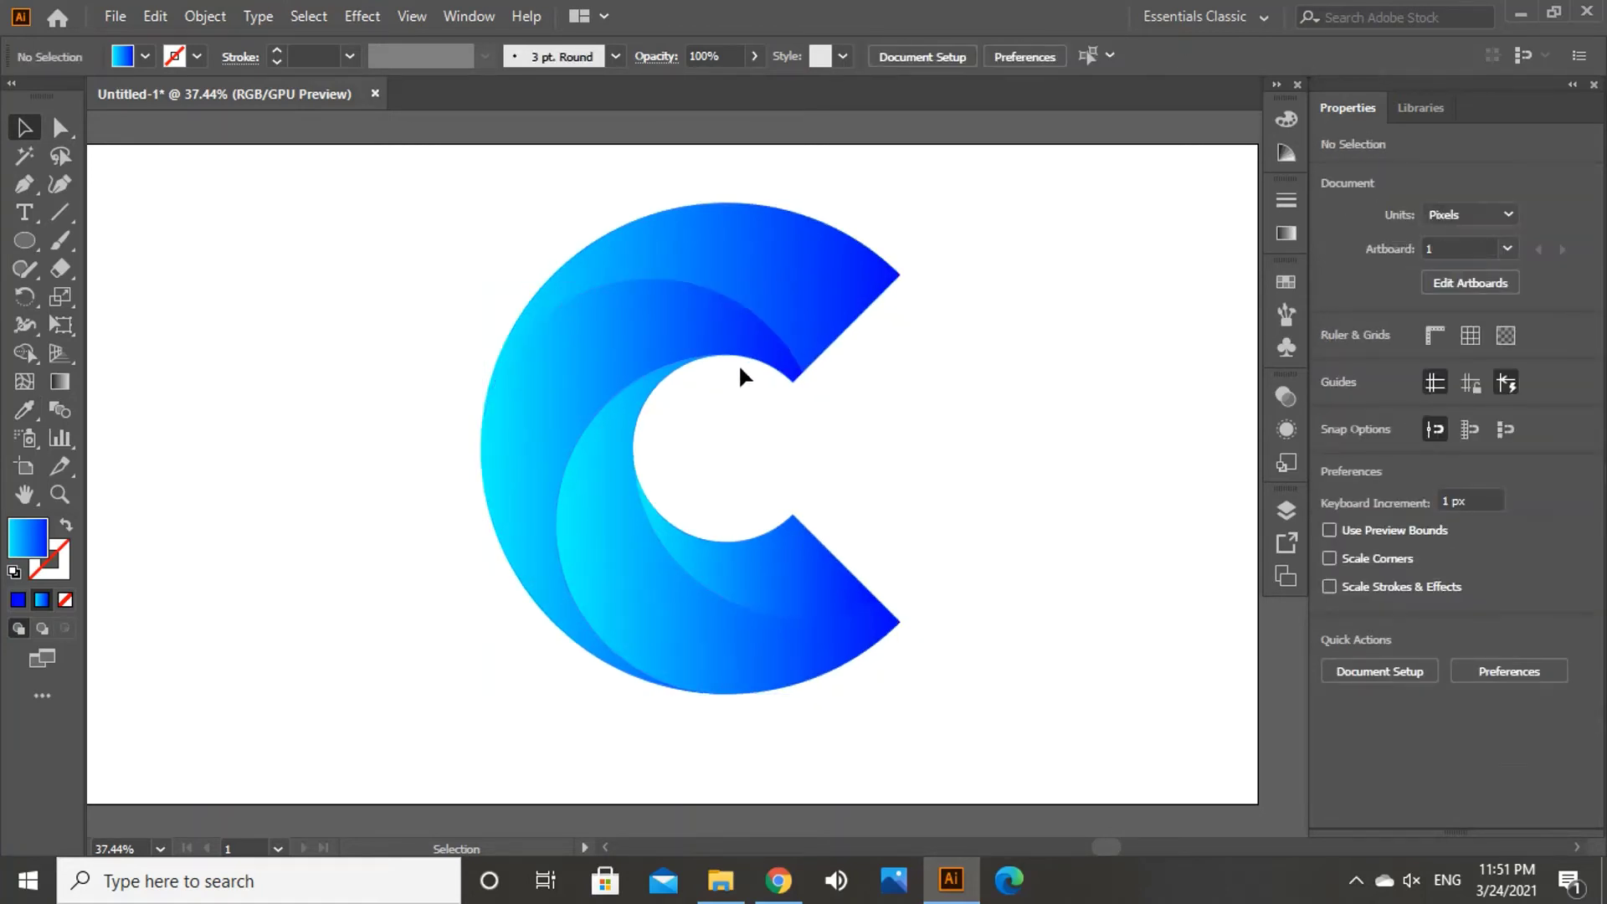
{"action": "left_click", "coordinate": [696, 347]}
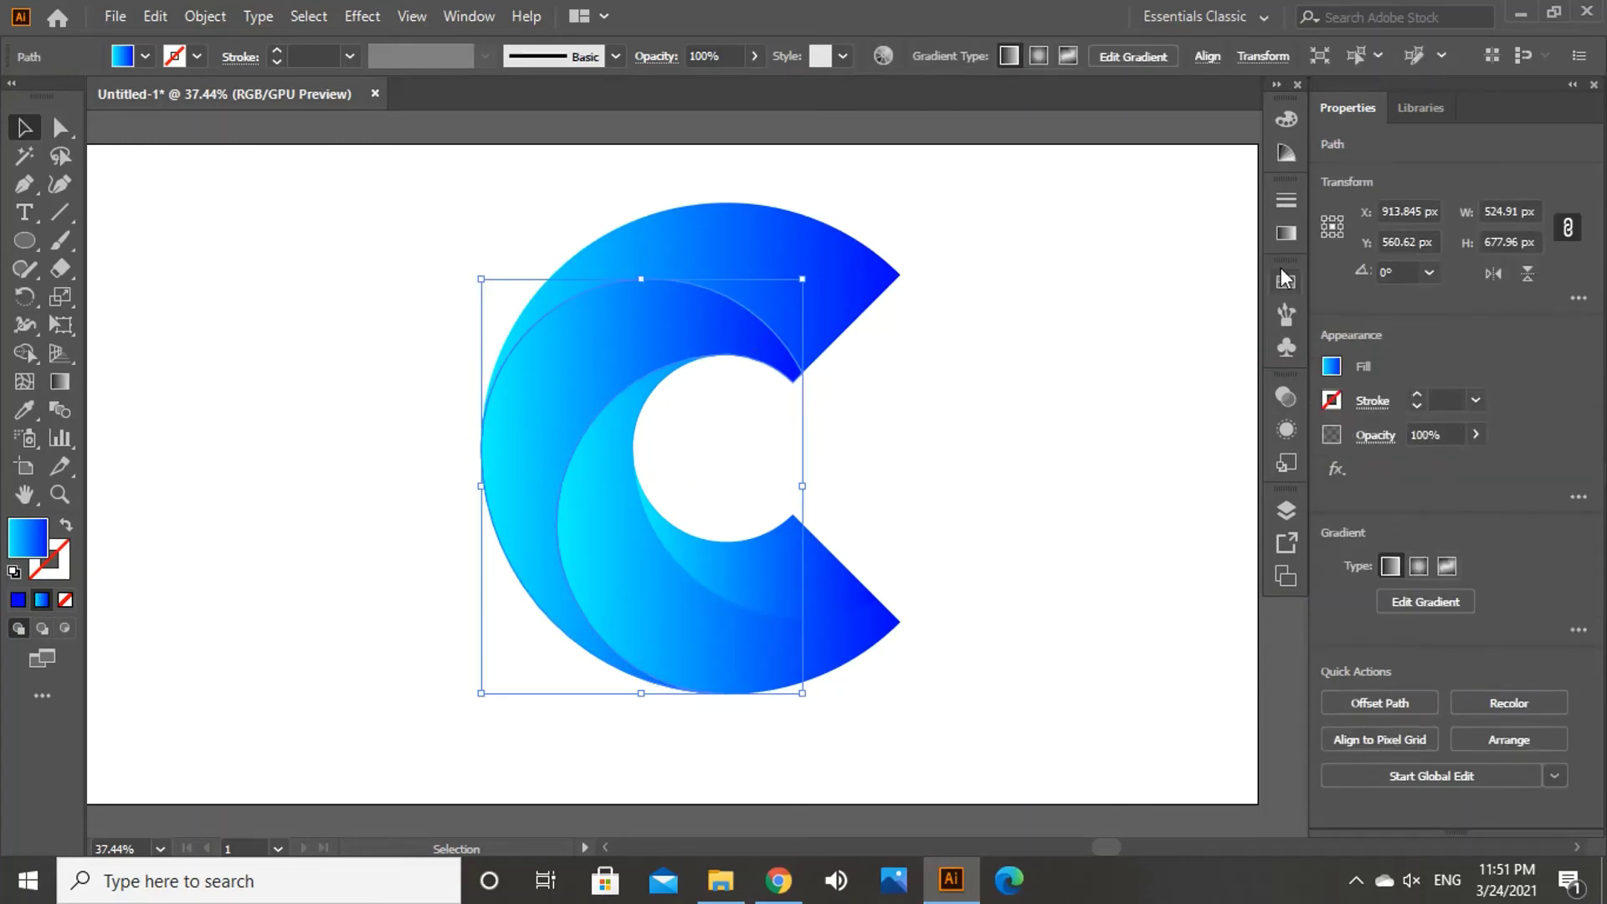
{"action": "left_click", "coordinate": [1281, 233]}
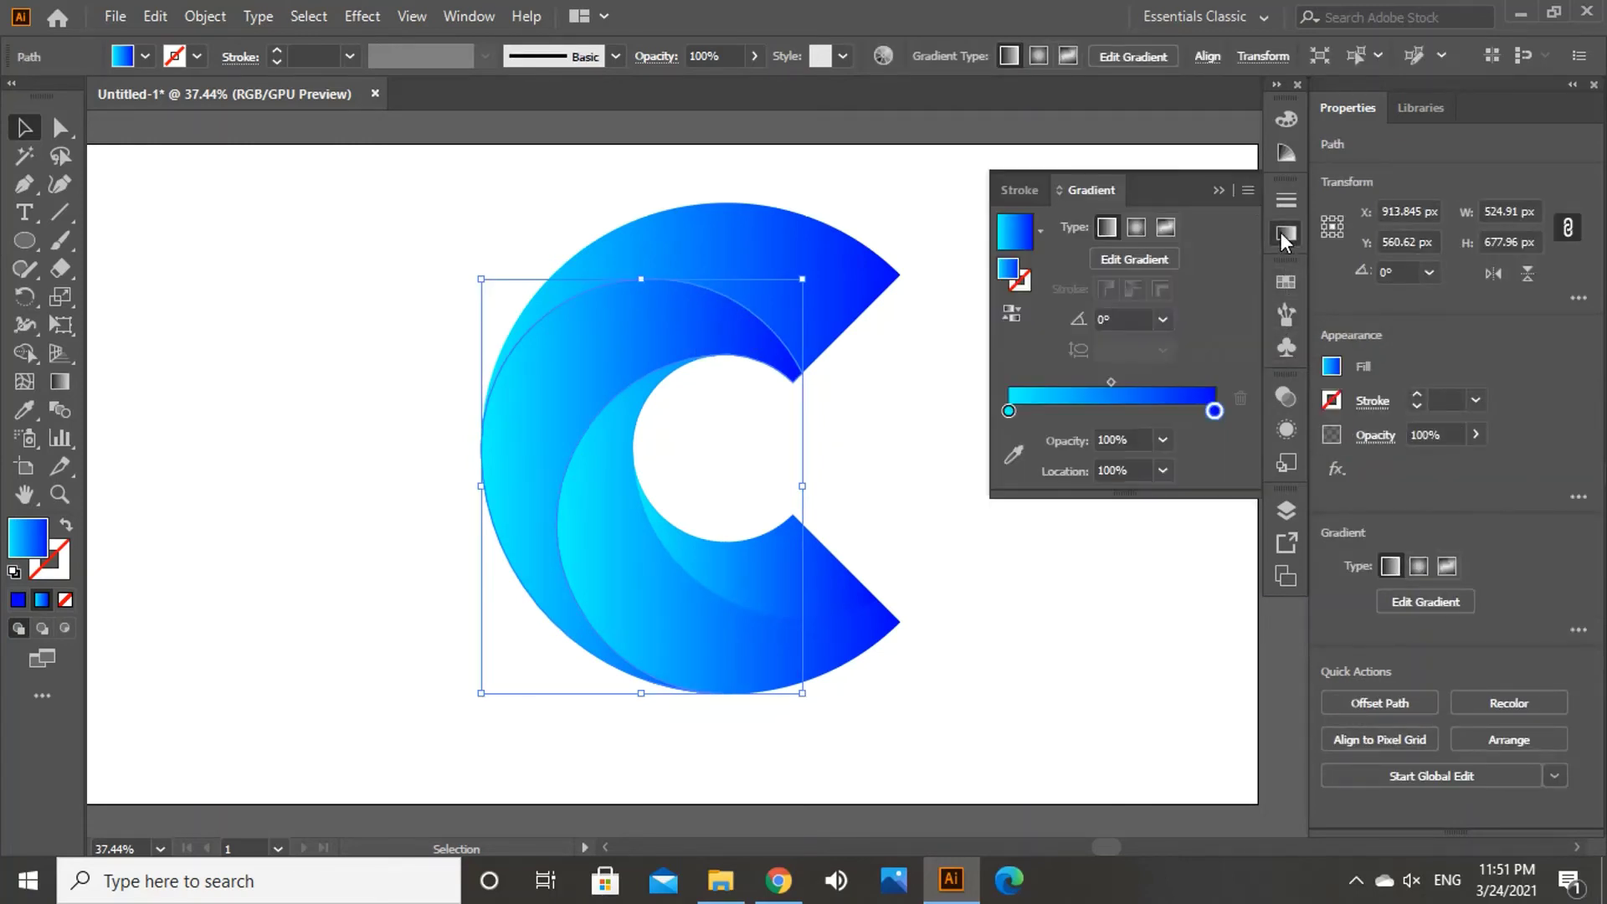
{"action": "left_click", "coordinate": [1009, 312]}
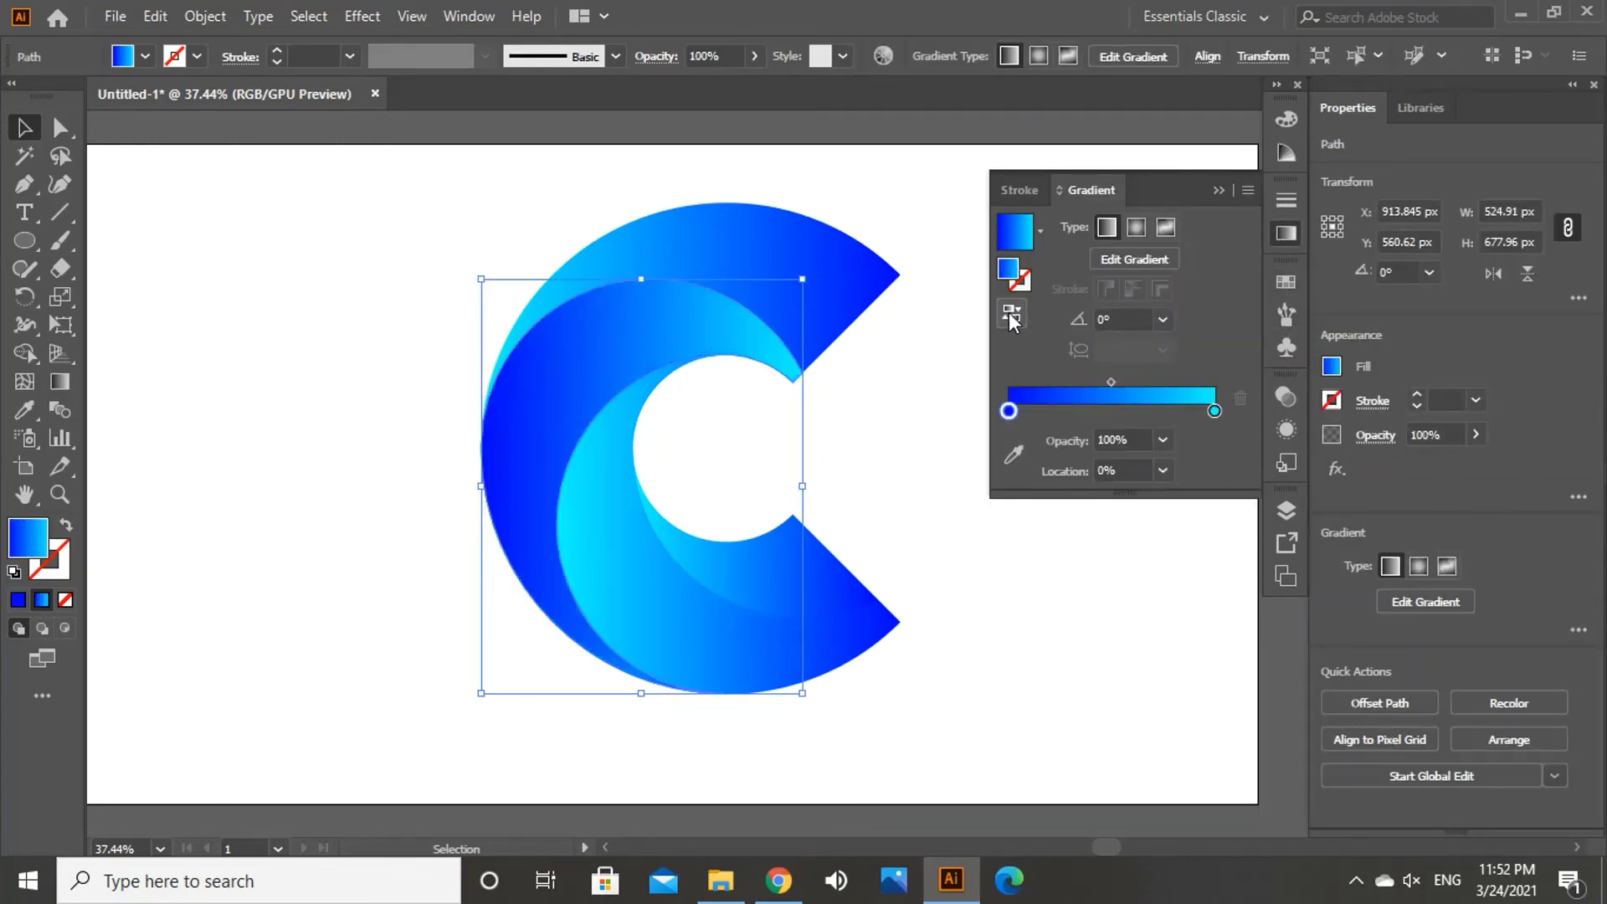
{"action": "left_click", "coordinate": [912, 423]}
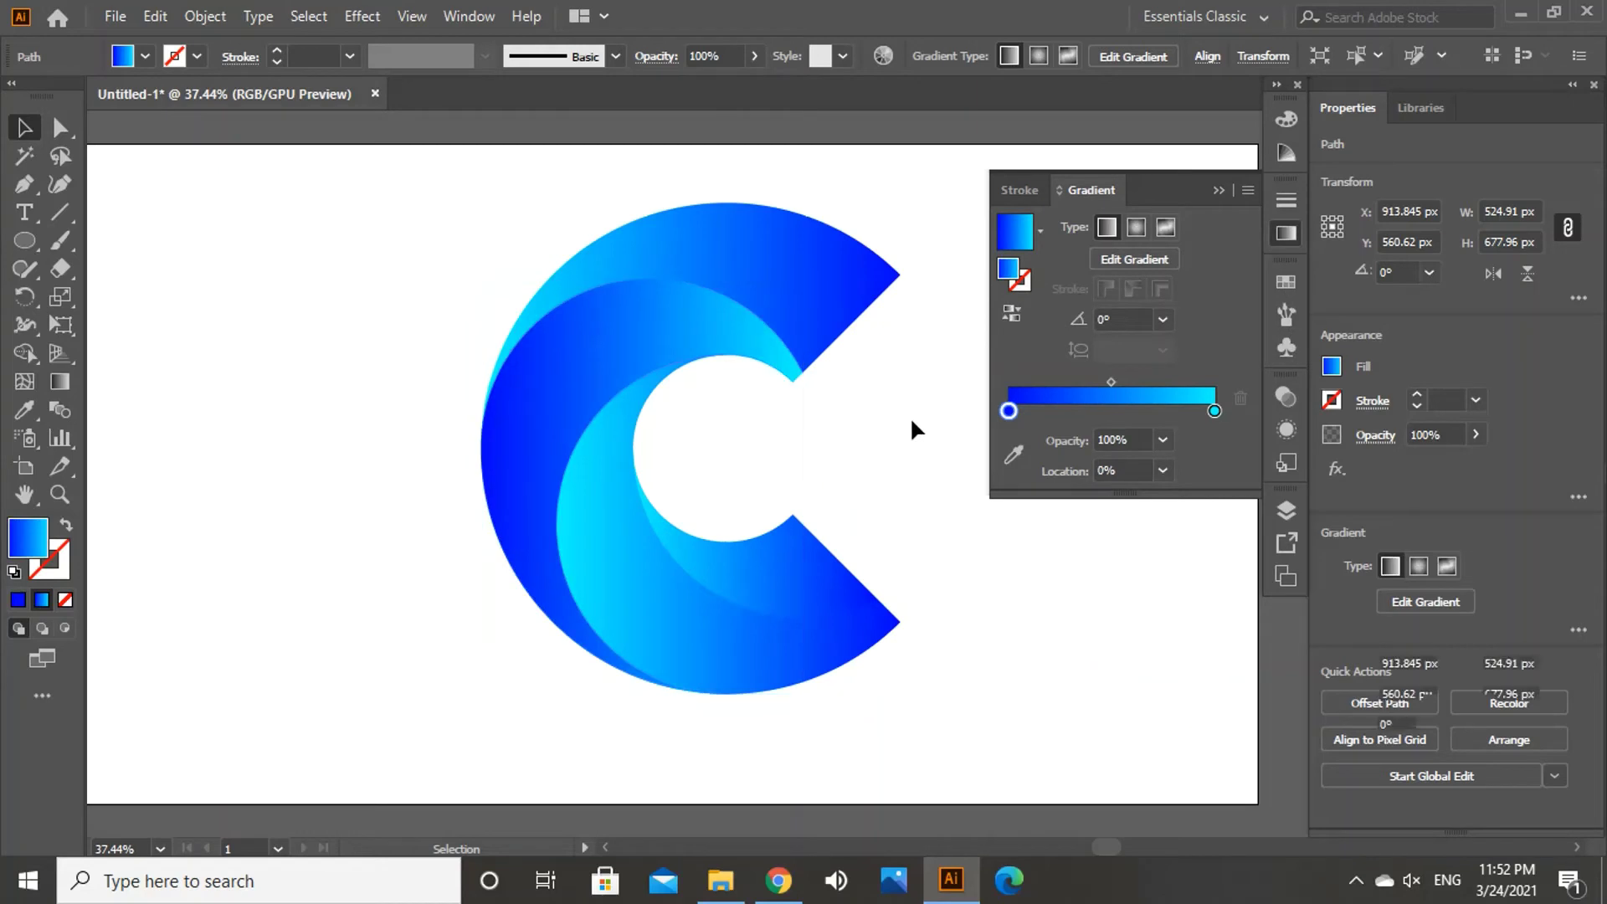
{"action": "left_click", "coordinate": [635, 543]}
{"action": "left_click", "coordinate": [1015, 311]}
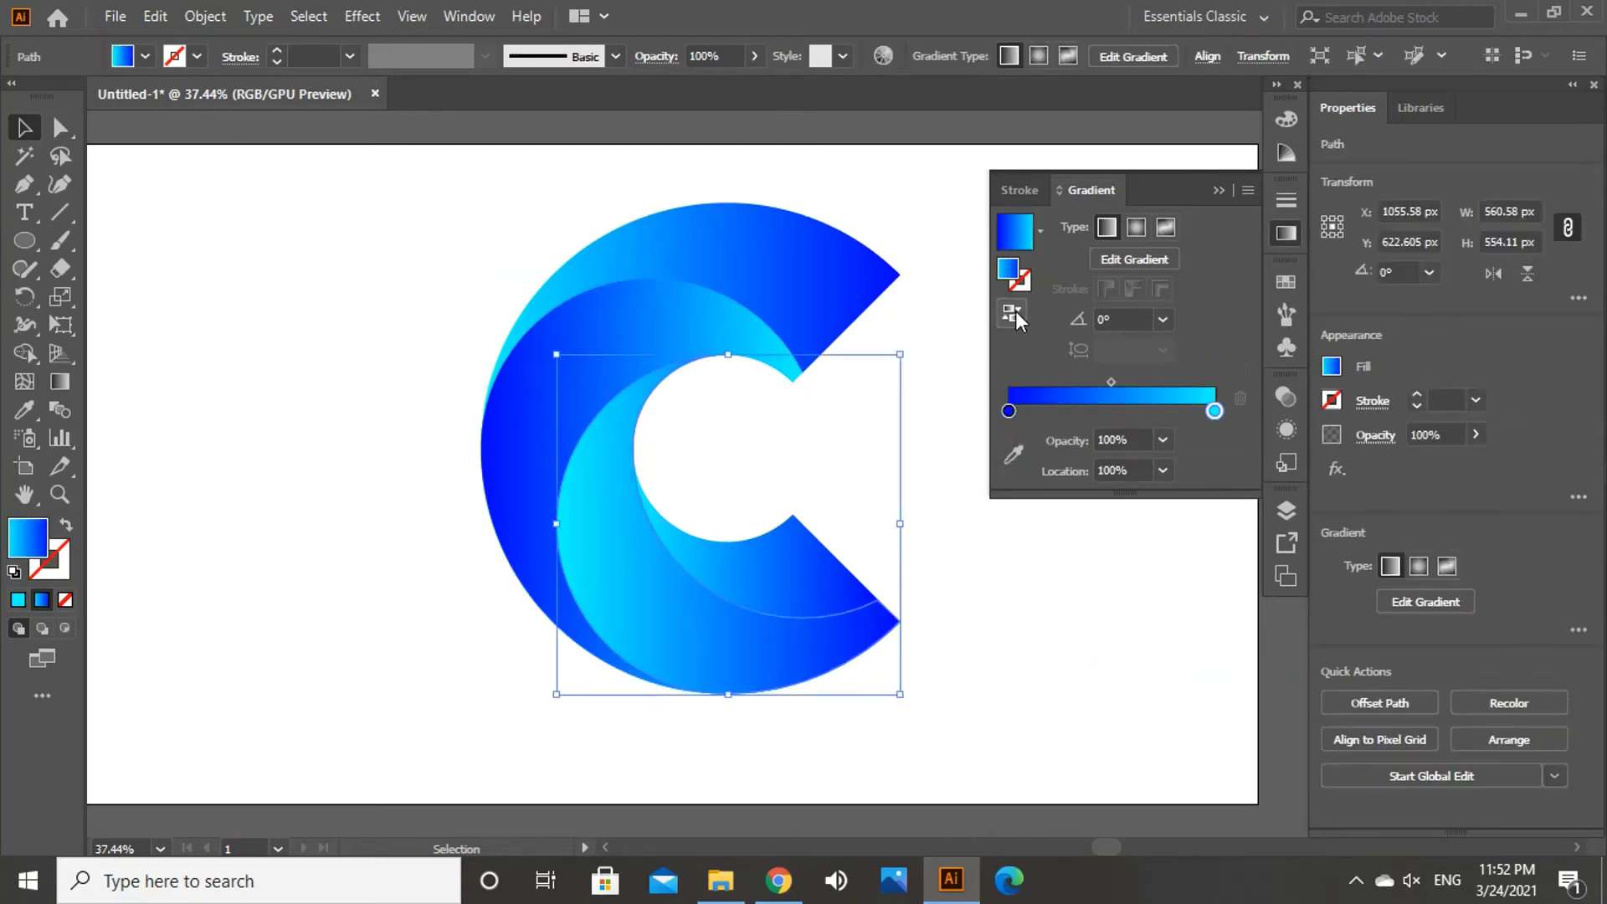
{"action": "left_click", "coordinate": [1015, 310]}
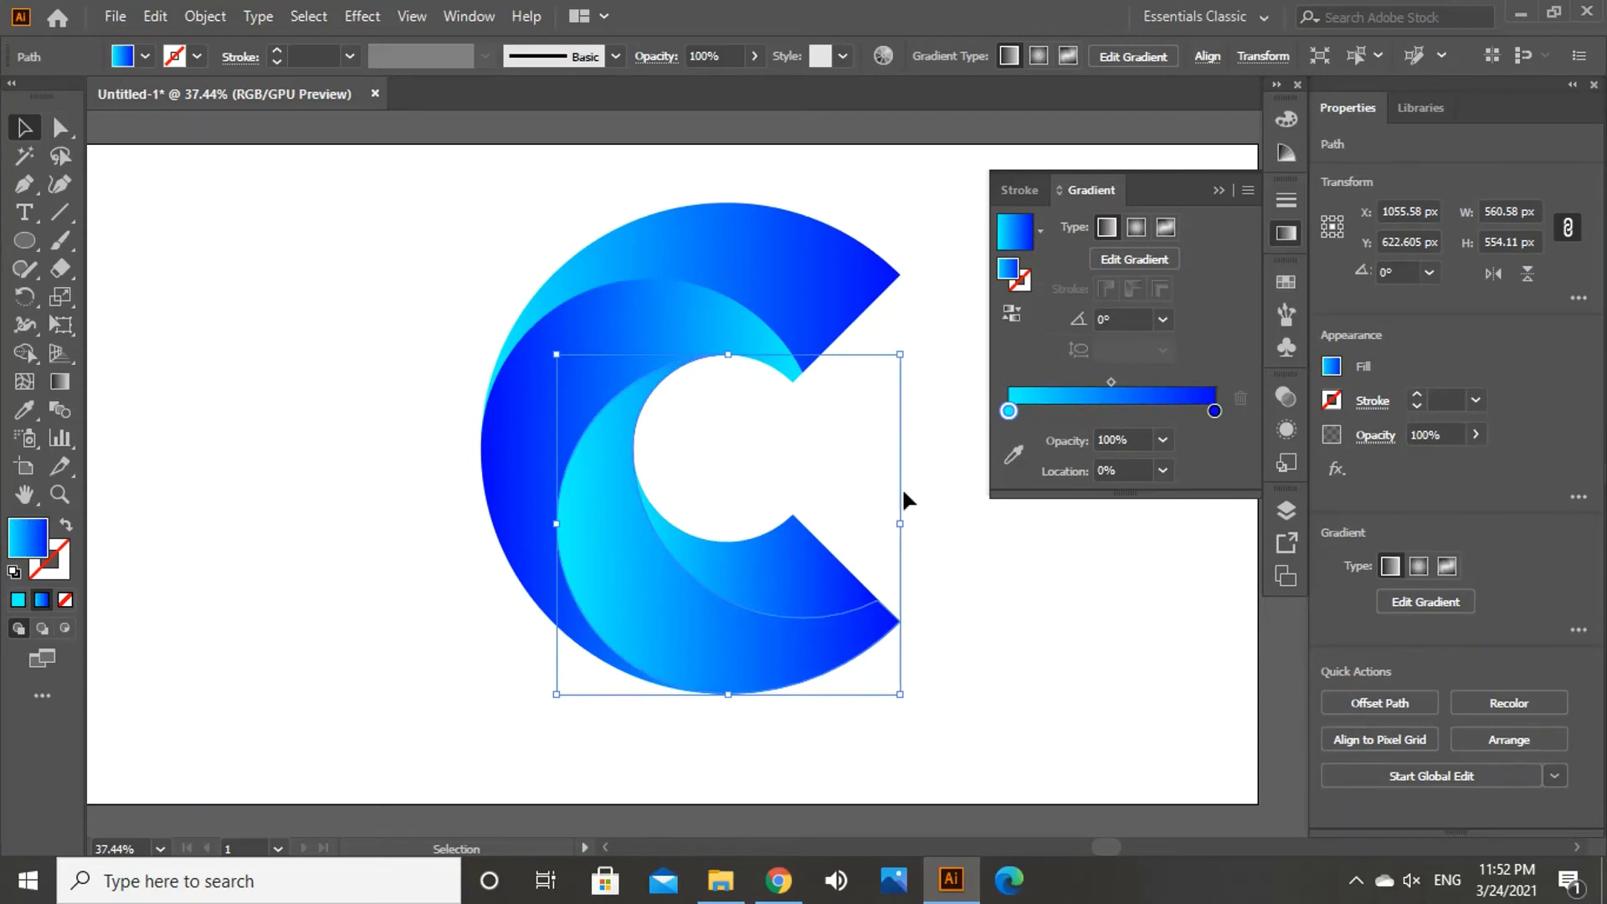
Step: Reverse the gradient on the C's inner lower band so it runs from blue to cyan
{"action": "left_click", "coordinate": [803, 572]}
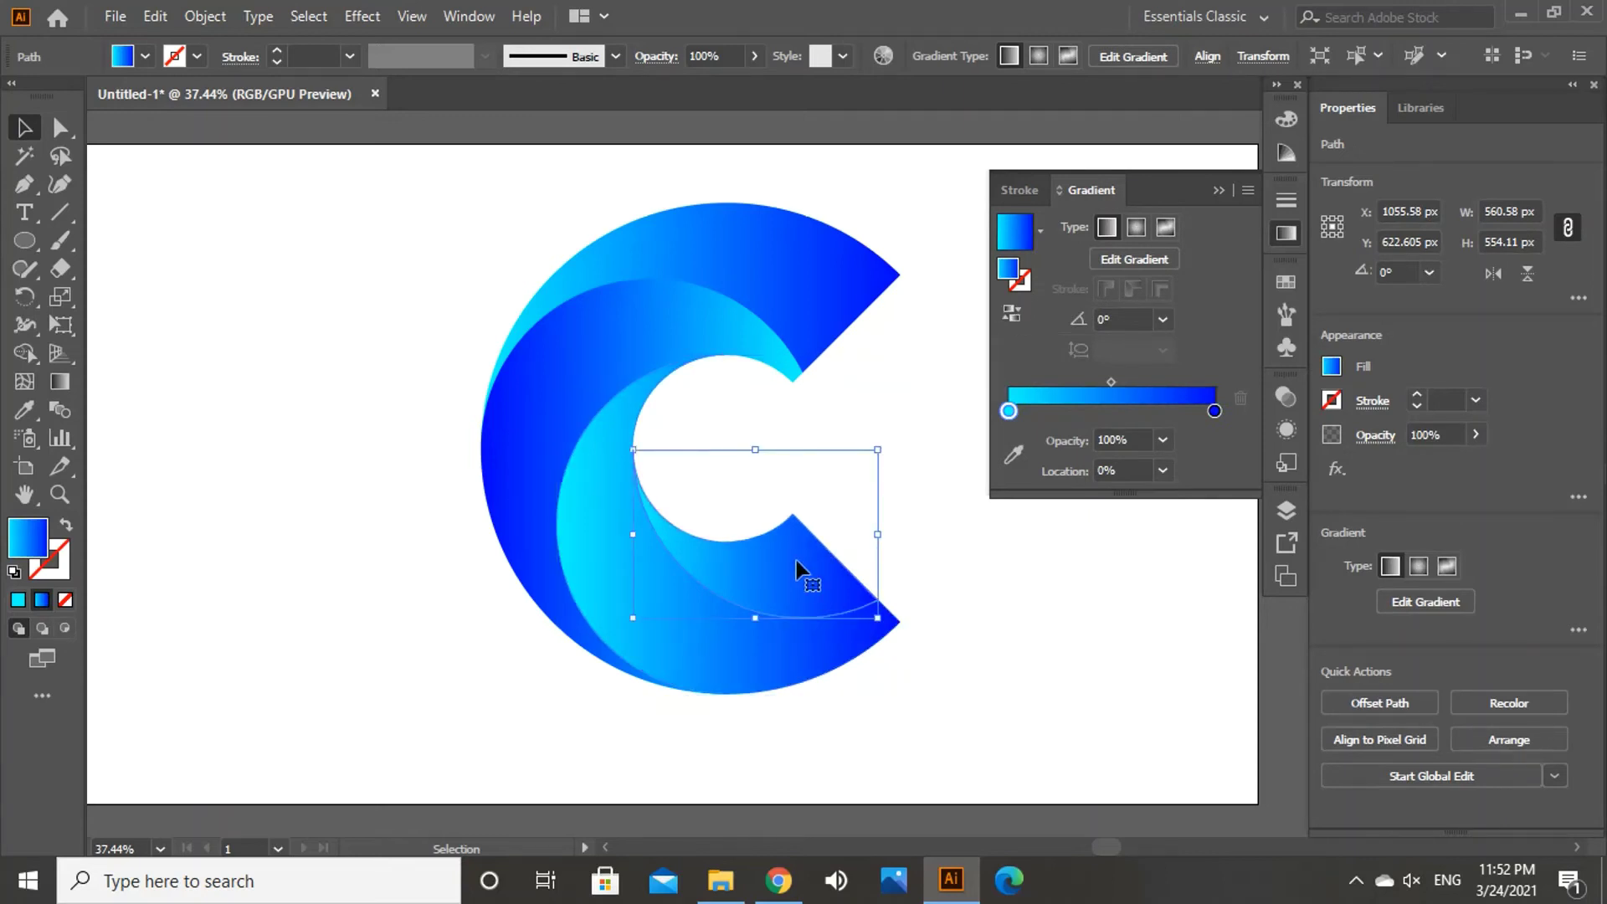
{"action": "left_click", "coordinate": [1014, 310]}
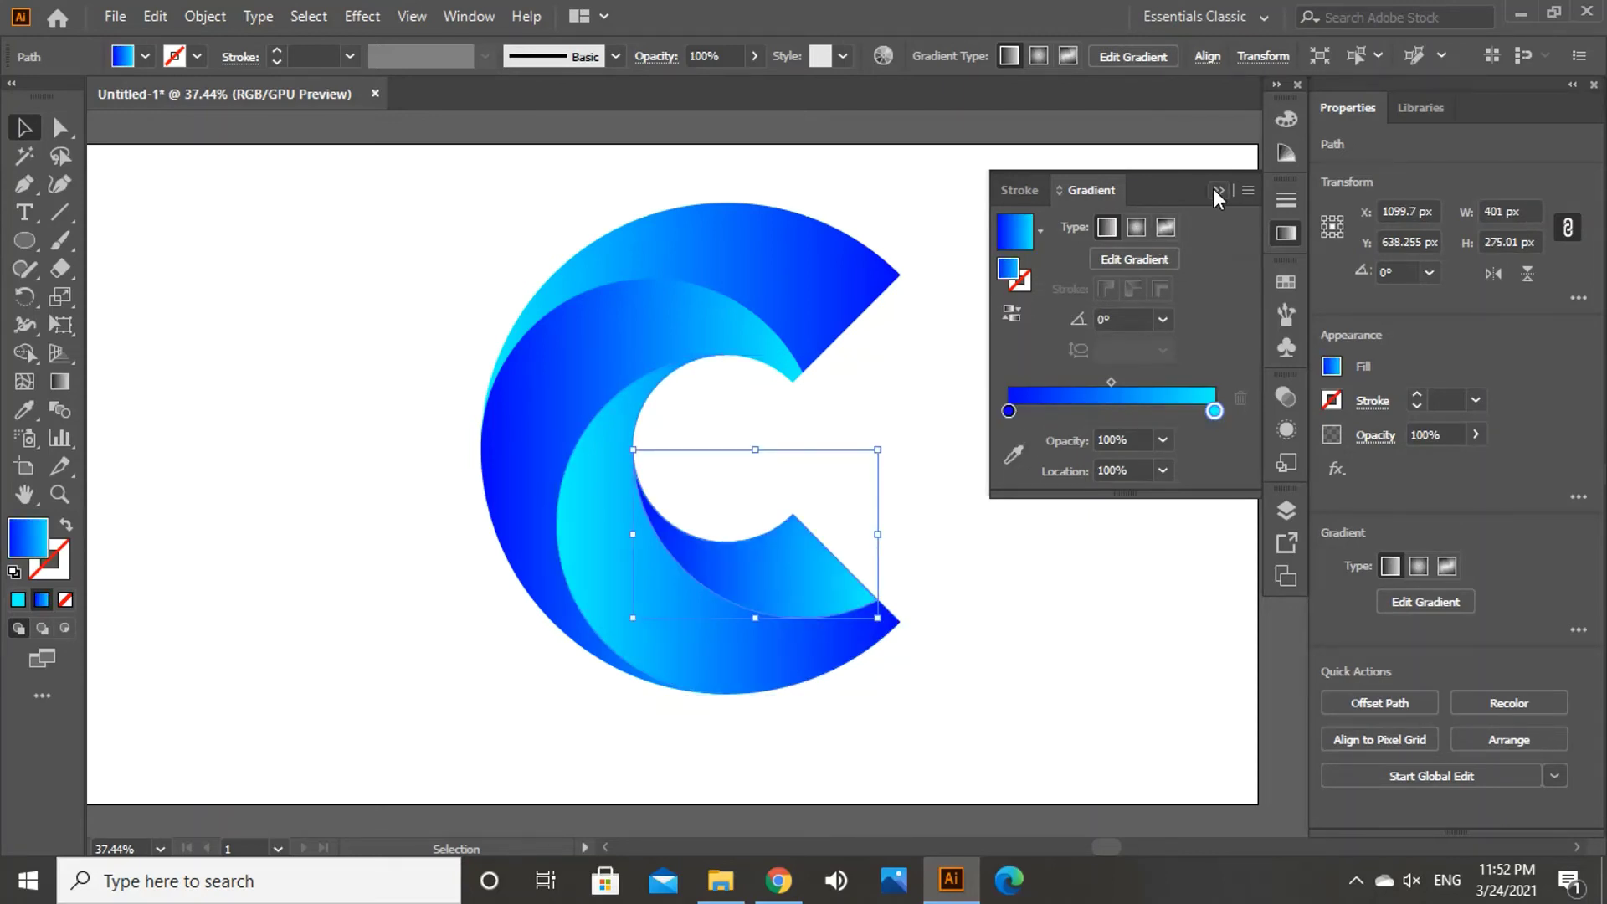
{"action": "left_click", "coordinate": [1216, 191]}
{"action": "left_click", "coordinate": [984, 294]}
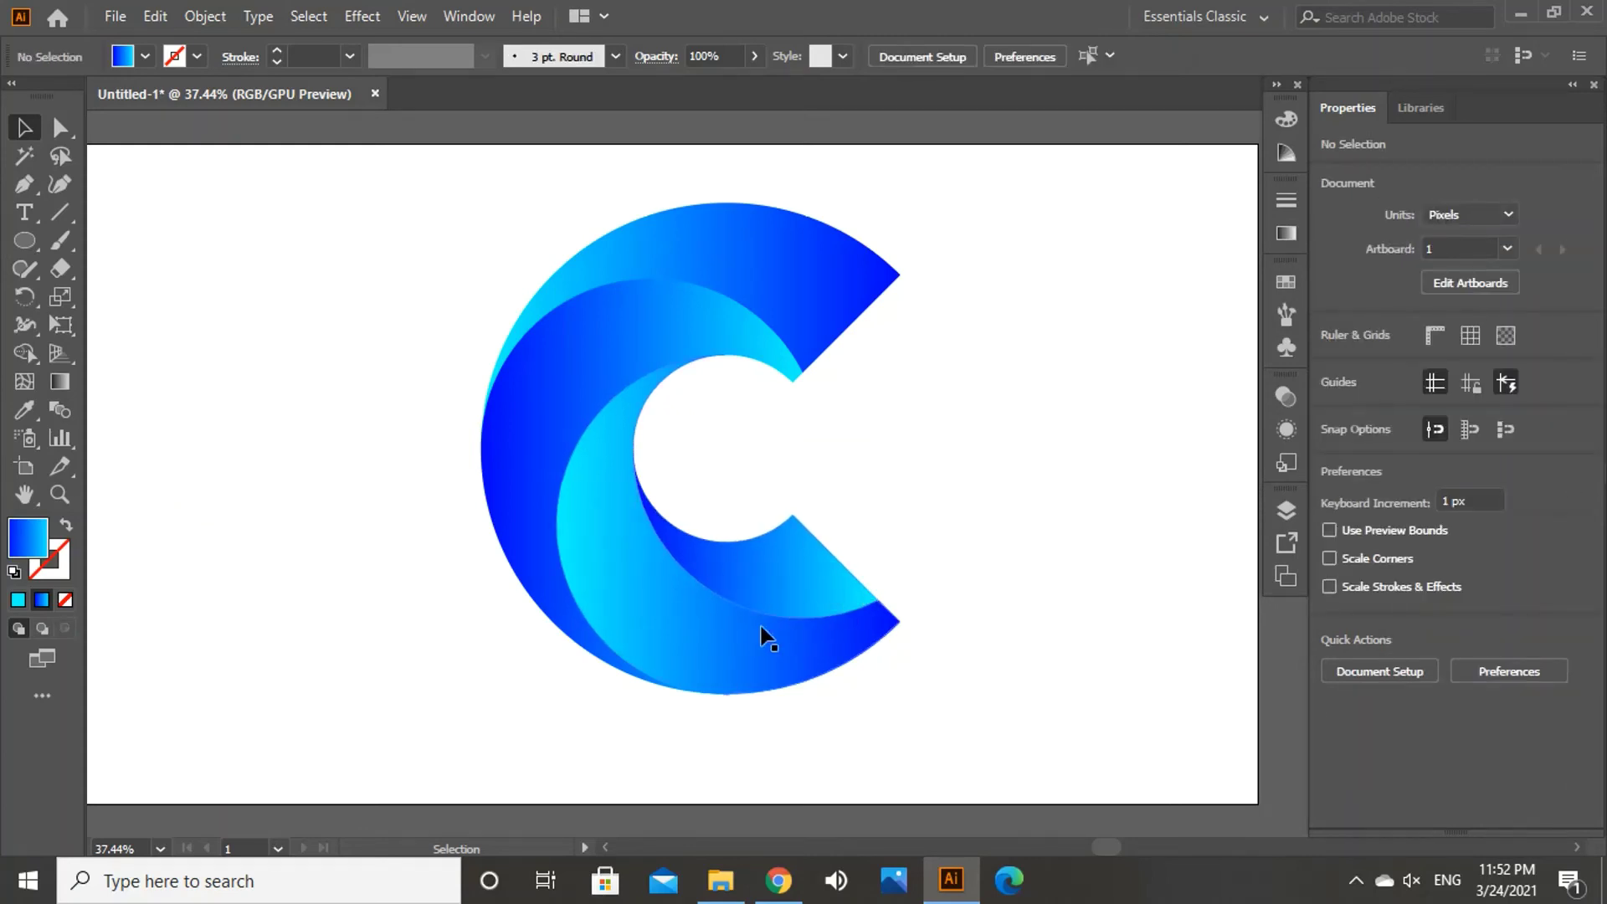
Step: Reposition the gradient on the large lower band of the C and rotate it to about -30°
{"action": "left_click", "coordinate": [685, 618]}
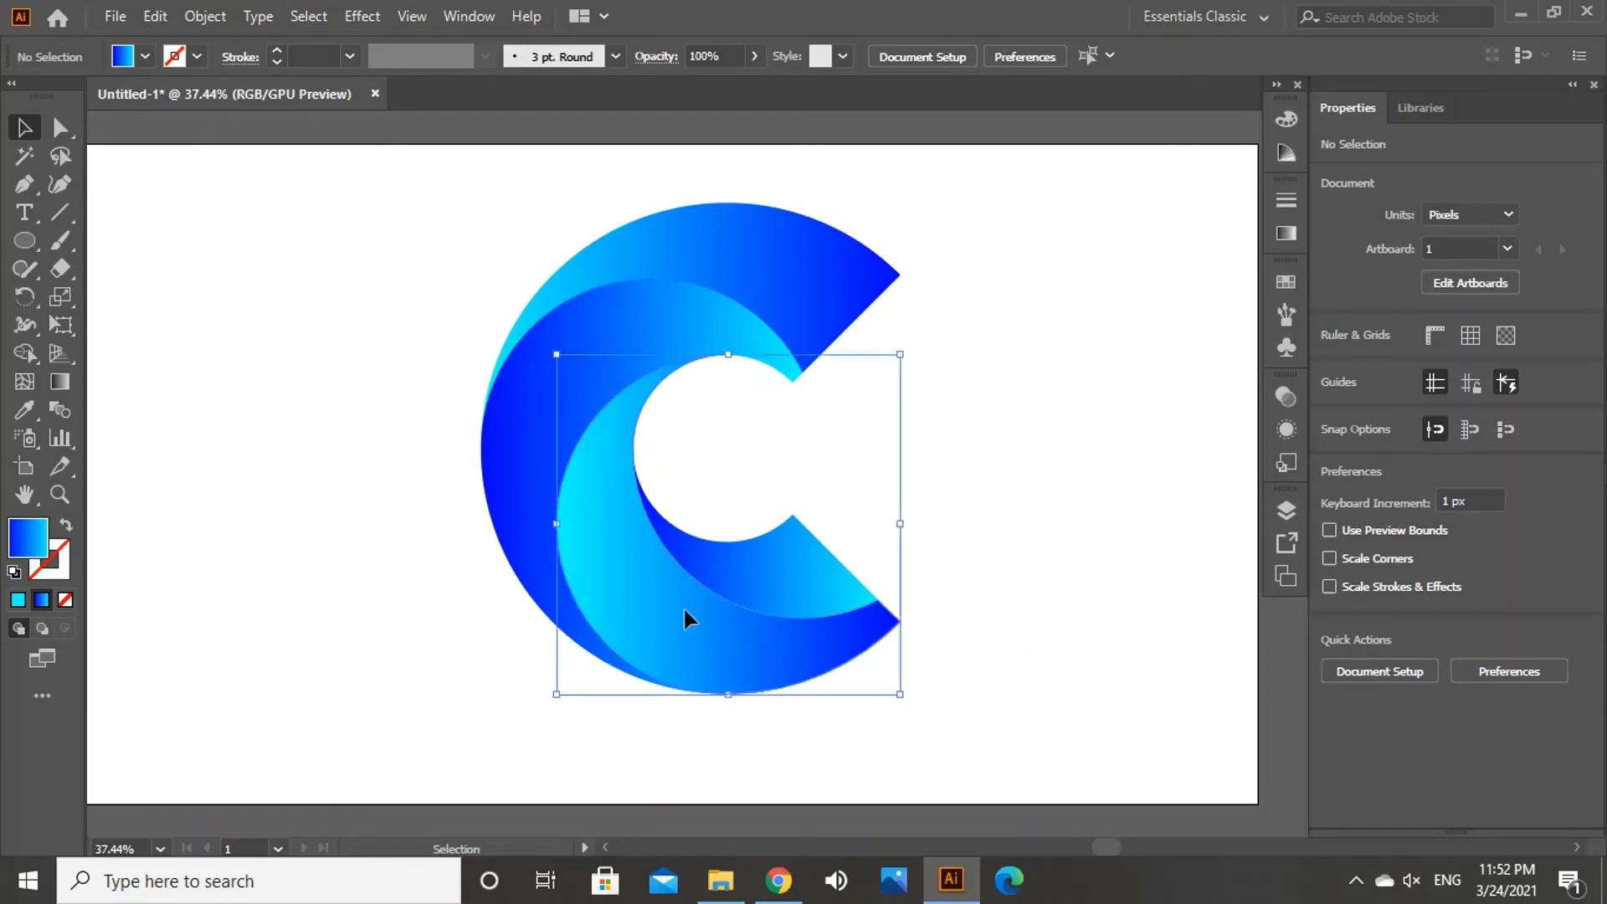
{"action": "left_click", "coordinate": [1283, 232]}
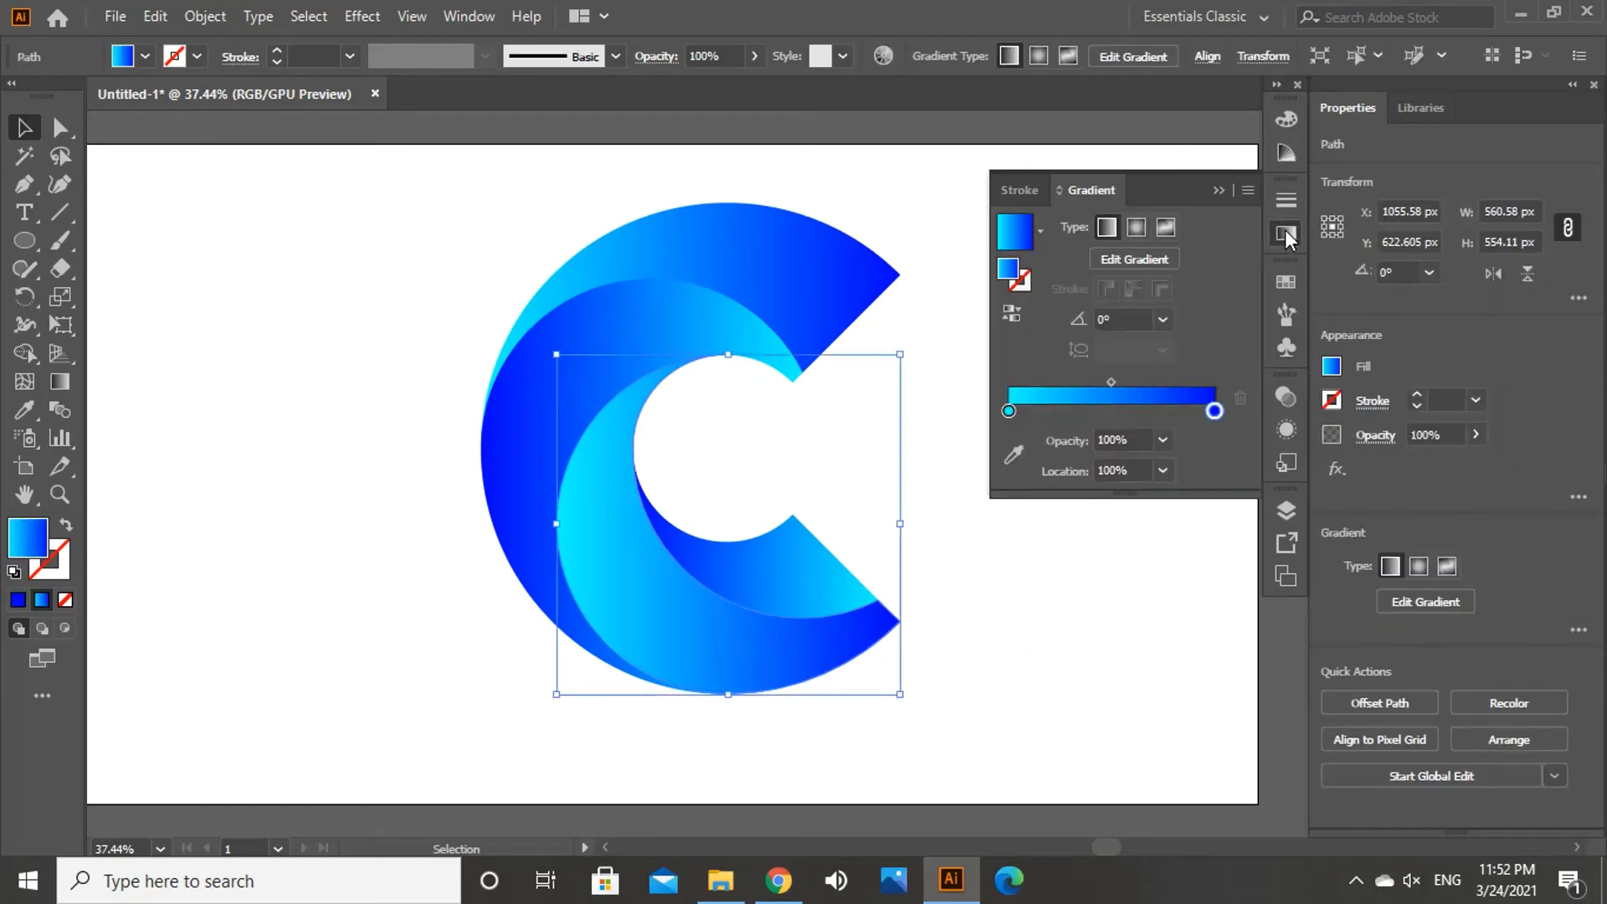
{"action": "left_click", "coordinate": [1127, 261]}
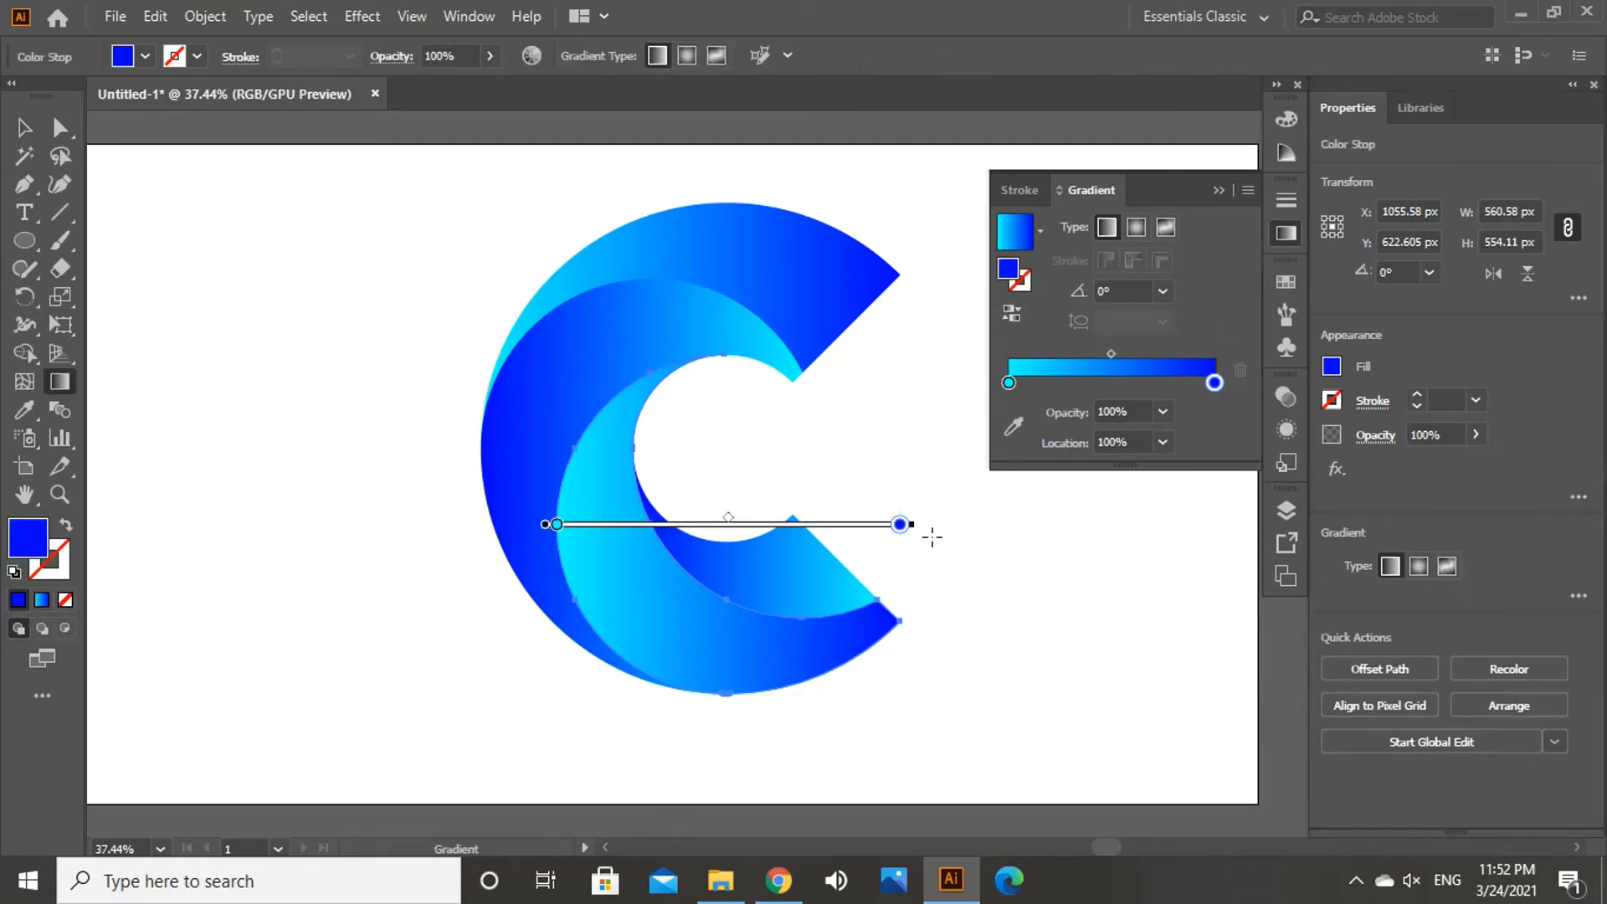
{"action": "mouse_move", "coordinate": [918, 524]}
{"action": "left_mouse_down"}
{"action": "mouse_move", "coordinate": [837, 320]}
{"action": "mouse_move", "coordinate": [853, 310]}
{"action": "left_mouse_up"}
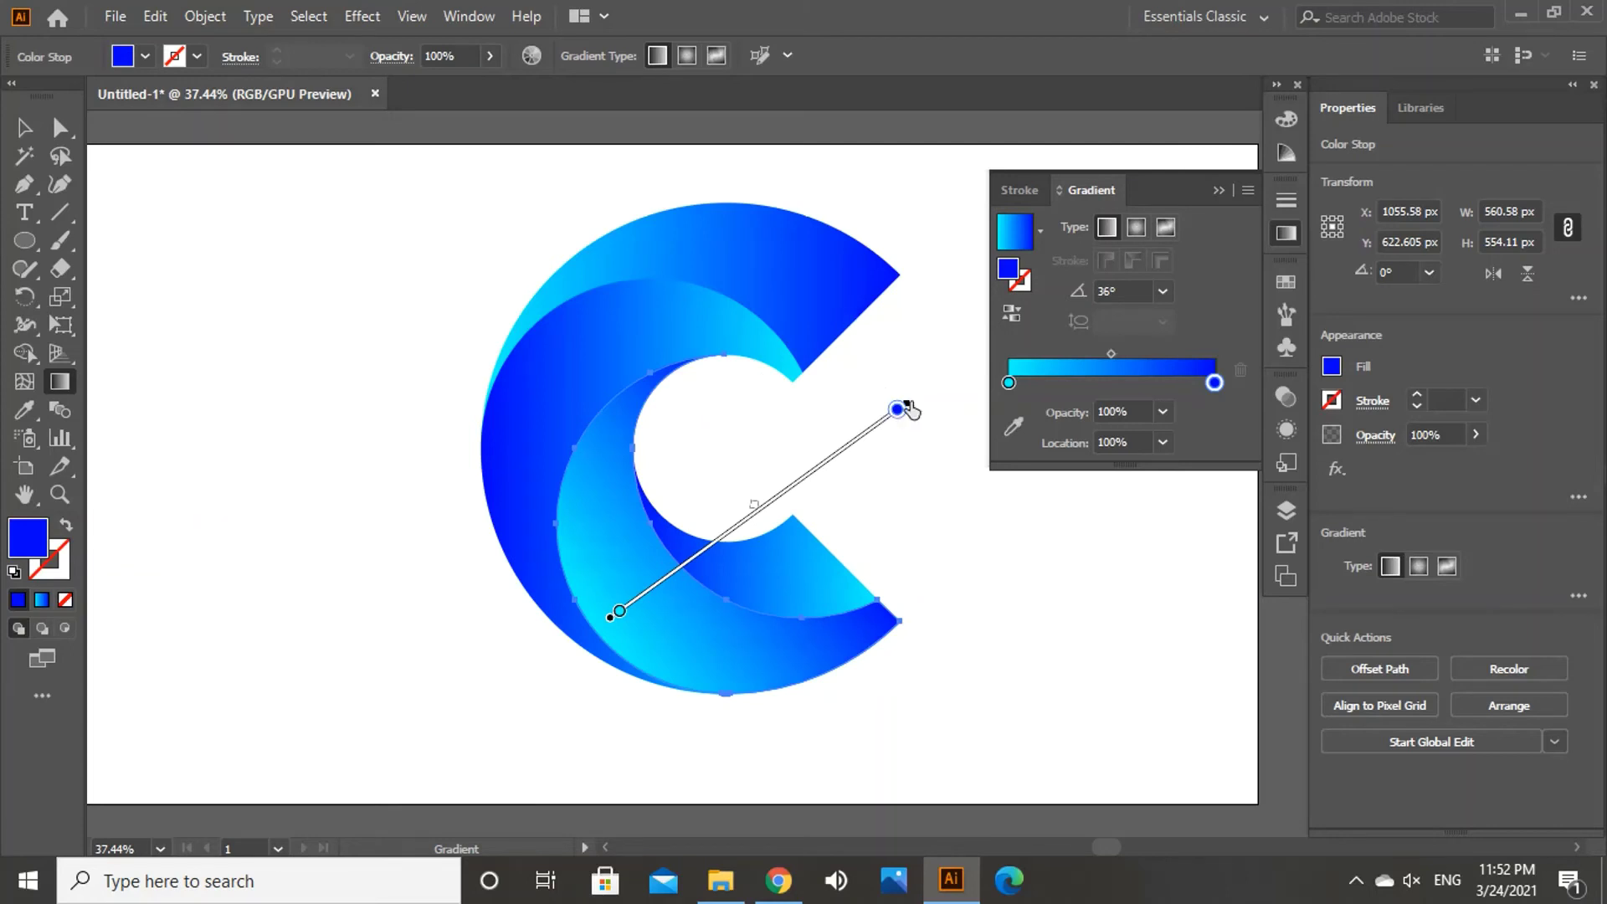
{"action": "left_click_drag", "start_coordinate": [918, 394], "coordinate": [859, 264]}
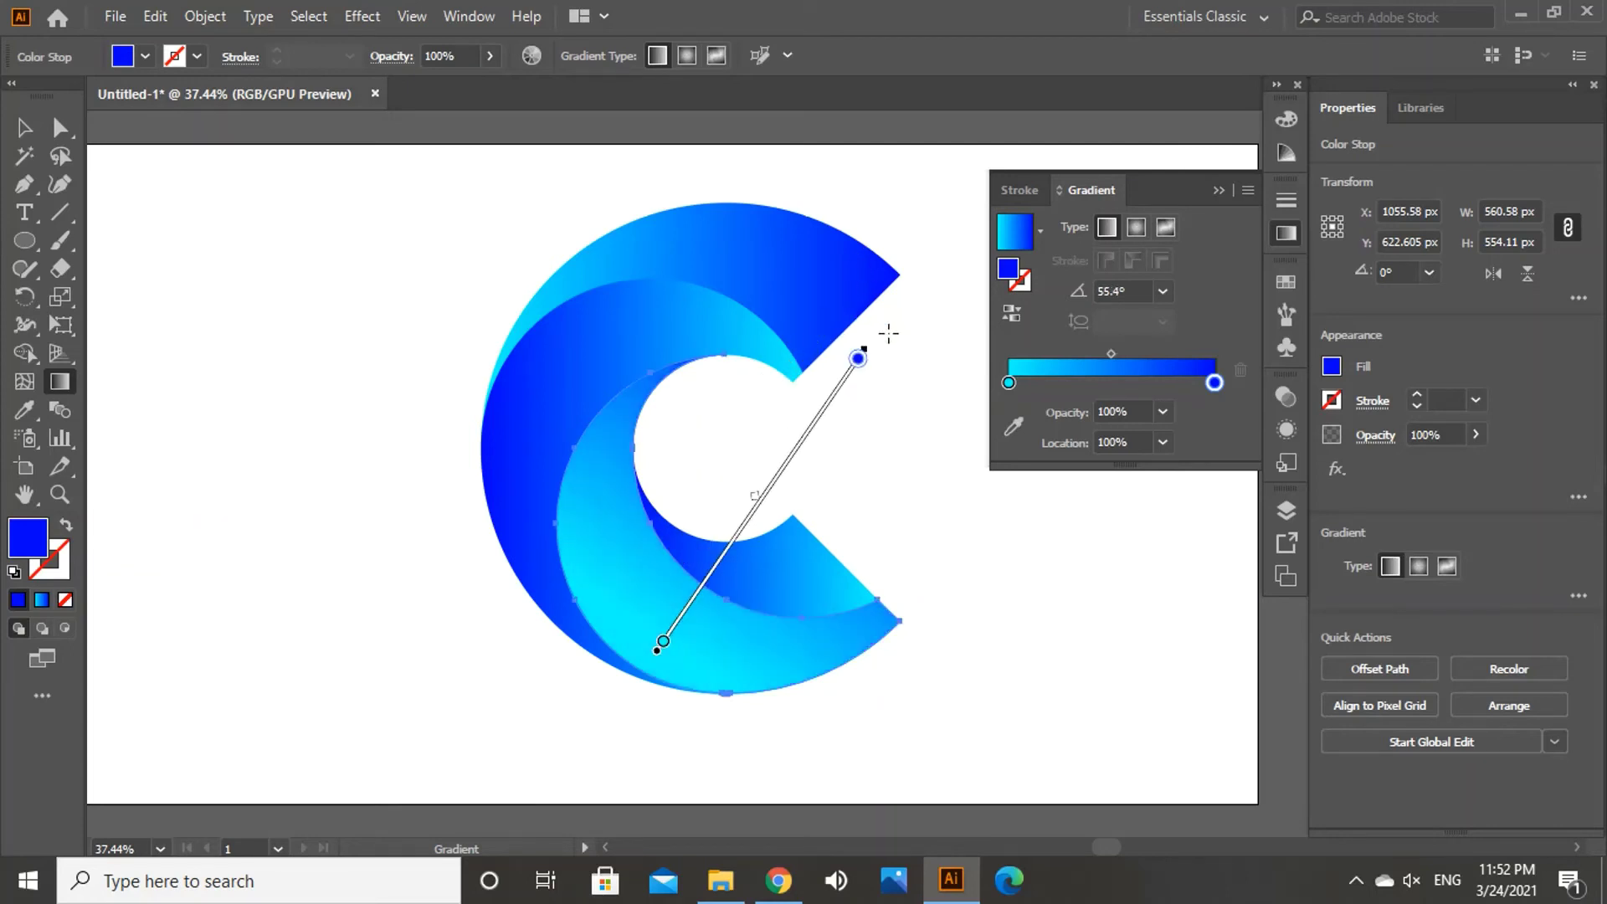
{"action": "mouse_move", "coordinate": [872, 338]}
{"action": "left_mouse_down"}
{"action": "mouse_move", "coordinate": [899, 462]}
{"action": "mouse_move", "coordinate": [897, 599]}
{"action": "left_mouse_up"}
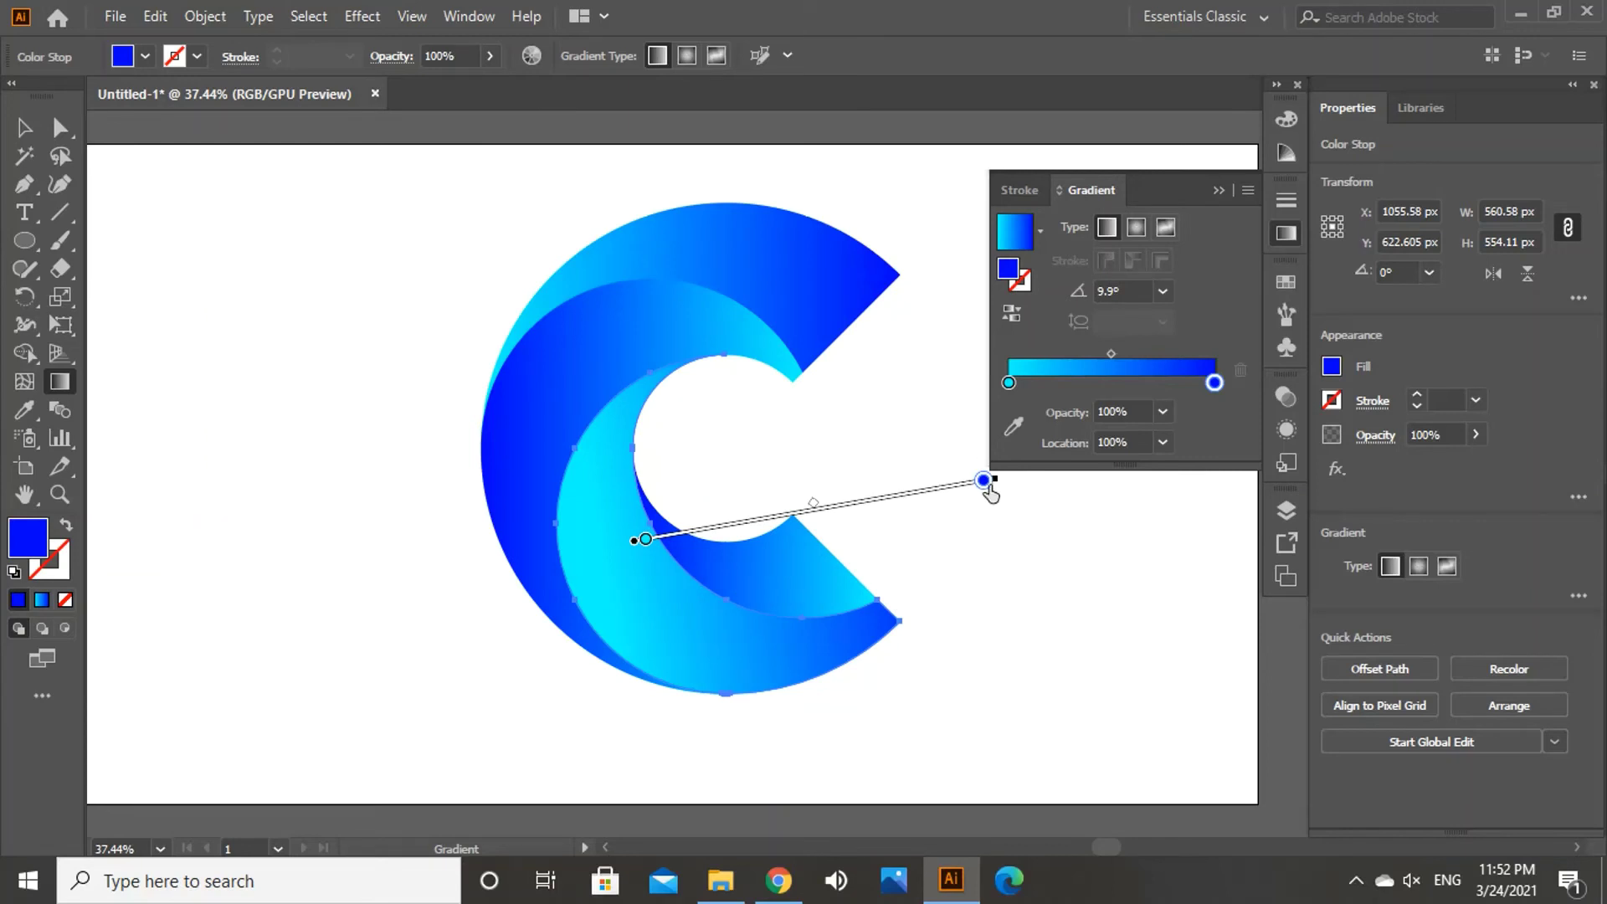
{"action": "mouse_move", "coordinate": [1003, 481]}
{"action": "left_mouse_down"}
{"action": "mouse_move", "coordinate": [940, 706]}
{"action": "mouse_move", "coordinate": [971, 678]}
{"action": "left_mouse_up"}
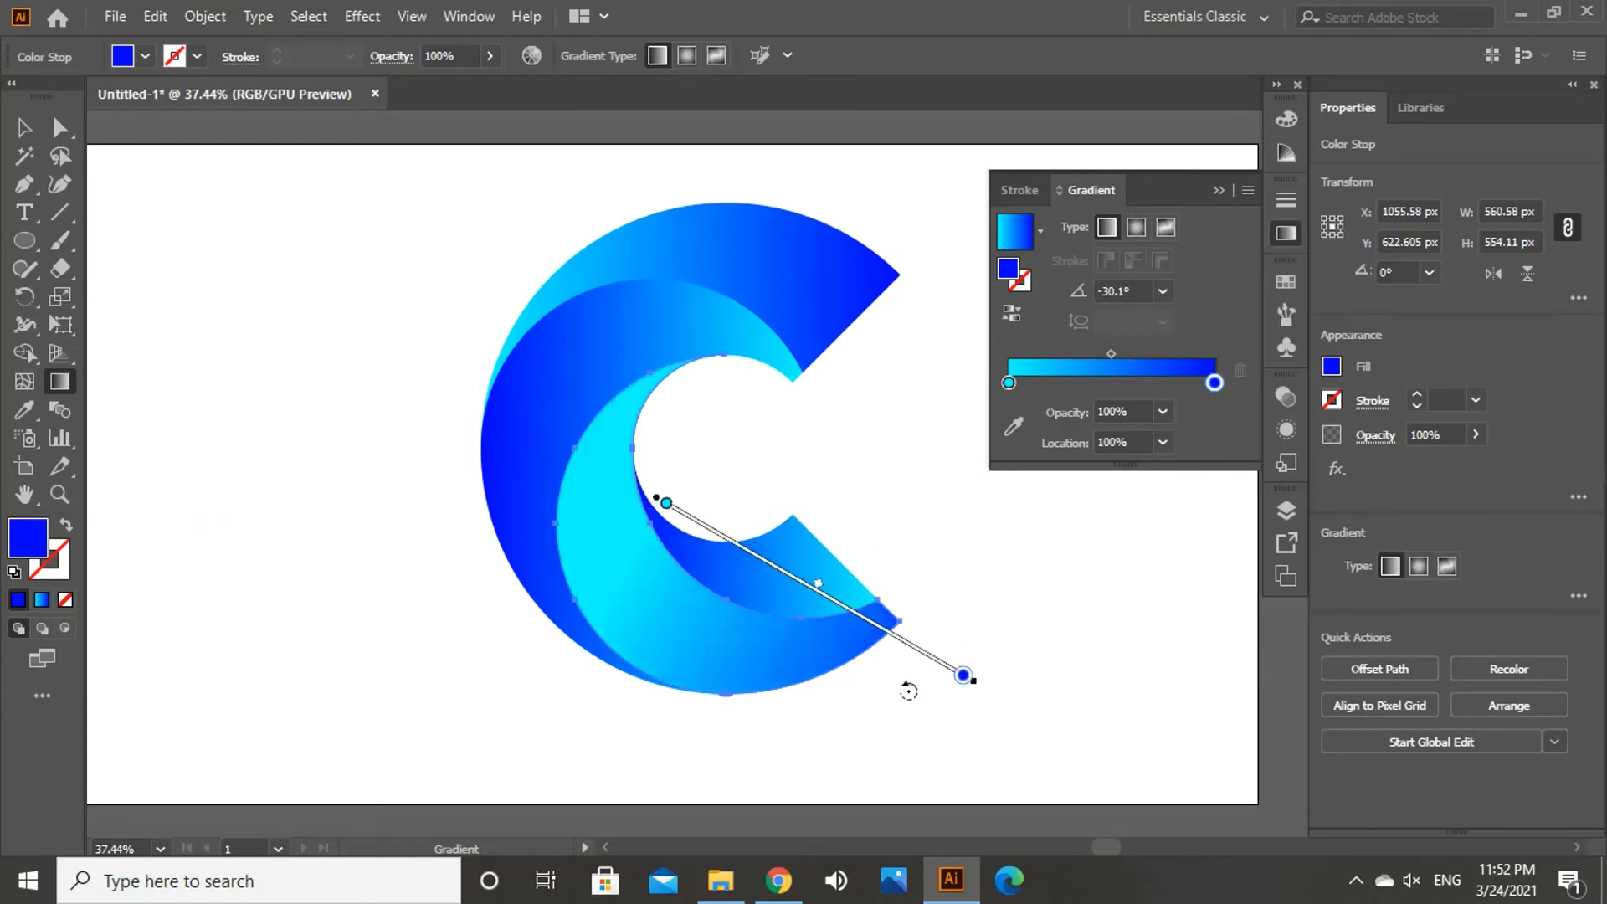
Step: Rotate the large lower band's gradient to about -74.6° and shift its midpoint slightly toward the cyan end
{"action": "mouse_move", "coordinate": [818, 583]}
{"action": "left_mouse_down"}
{"action": "mouse_move", "coordinate": [760, 555]}
{"action": "mouse_move", "coordinate": [779, 565]}
{"action": "left_mouse_up"}
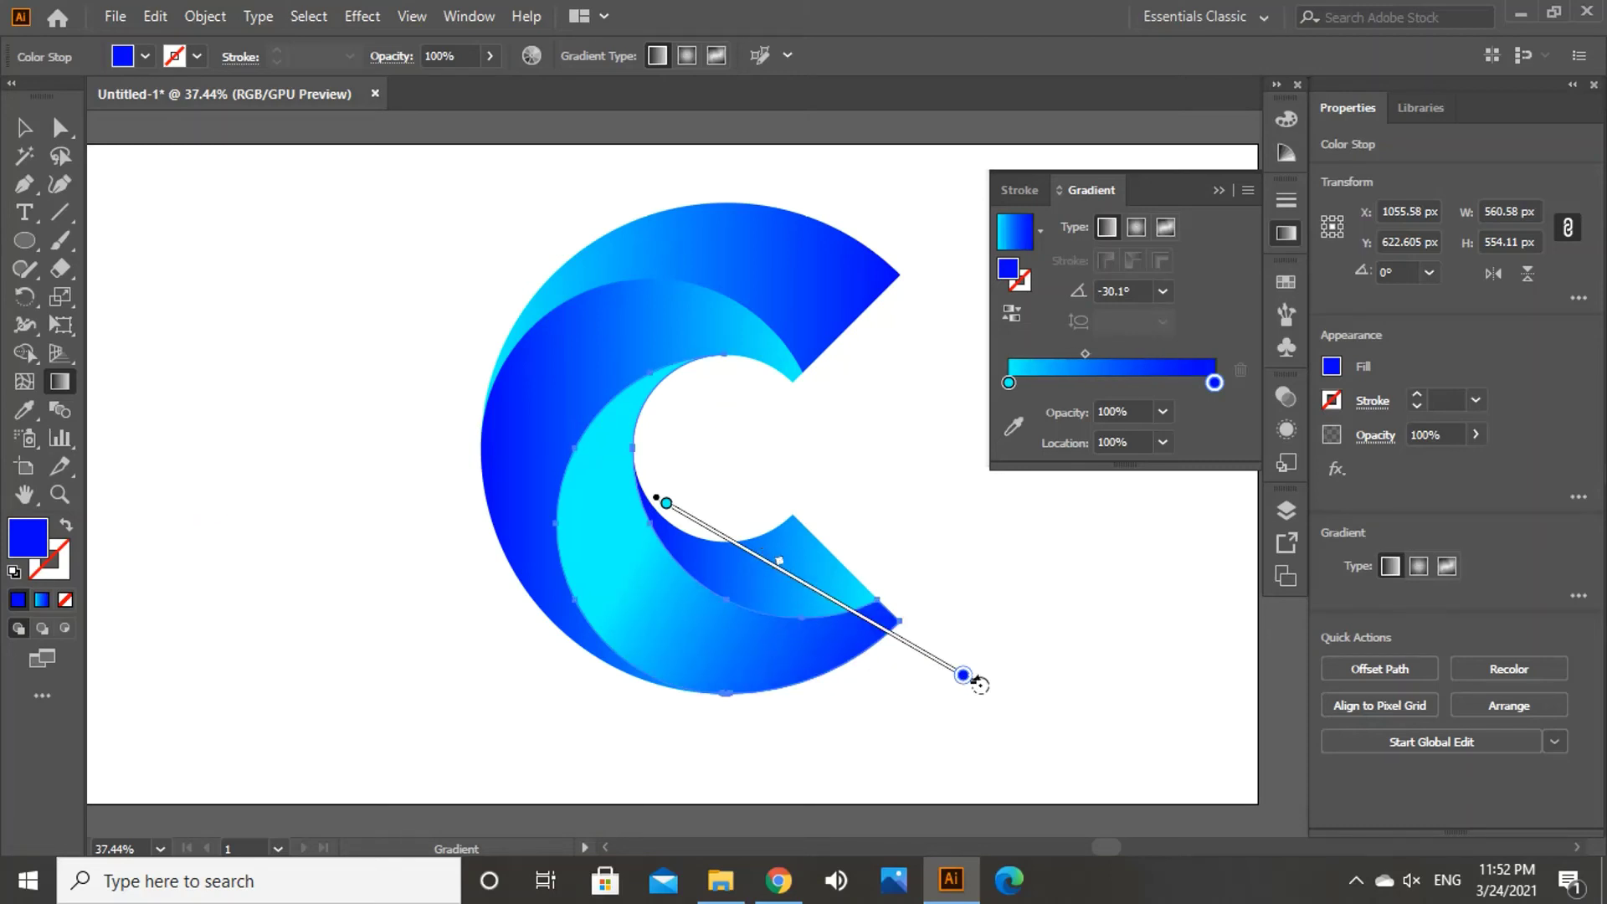
{"action": "left_click_drag", "start_coordinate": [989, 678], "coordinate": [733, 740]}
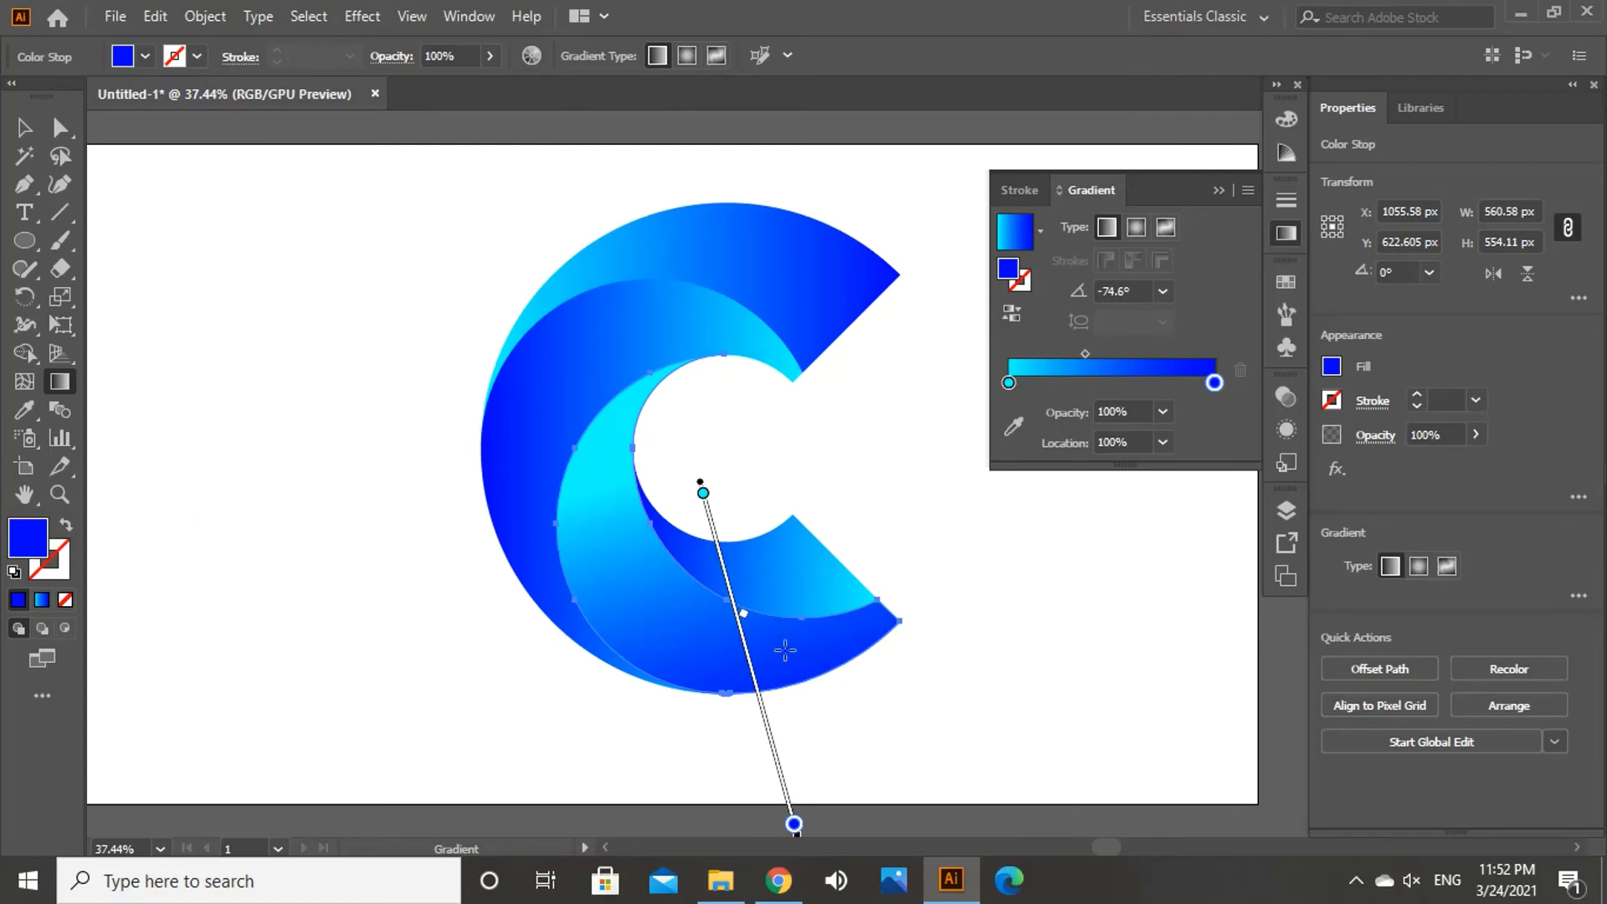
{"action": "left_click_drag", "start_coordinate": [743, 614], "coordinate": [747, 634]}
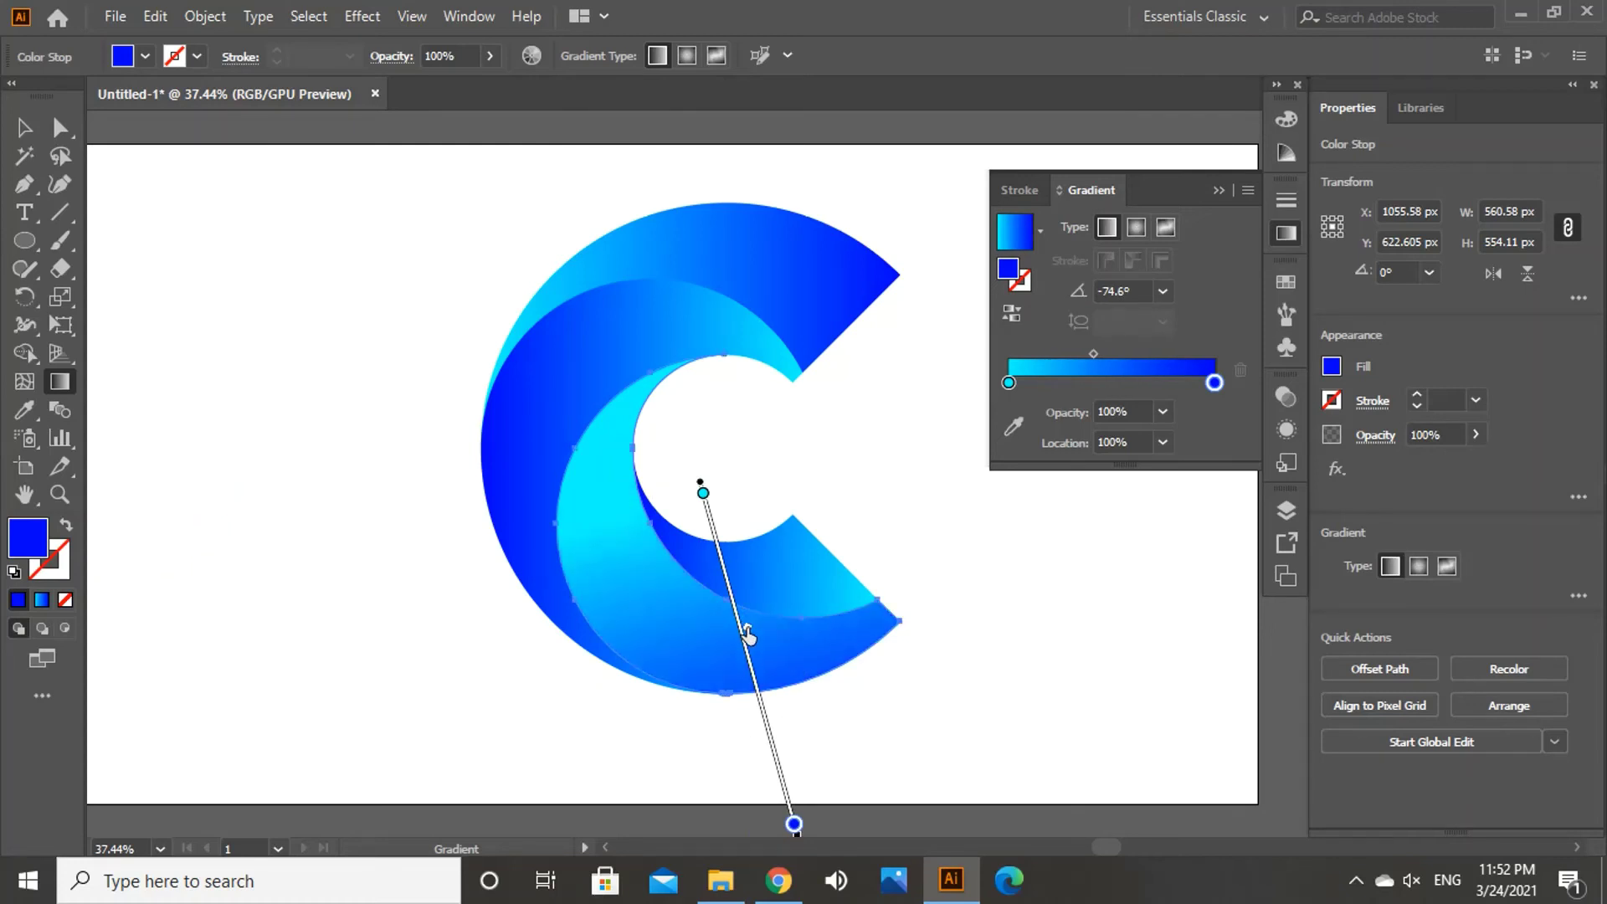
{"action": "left_click", "coordinate": [1220, 190]}
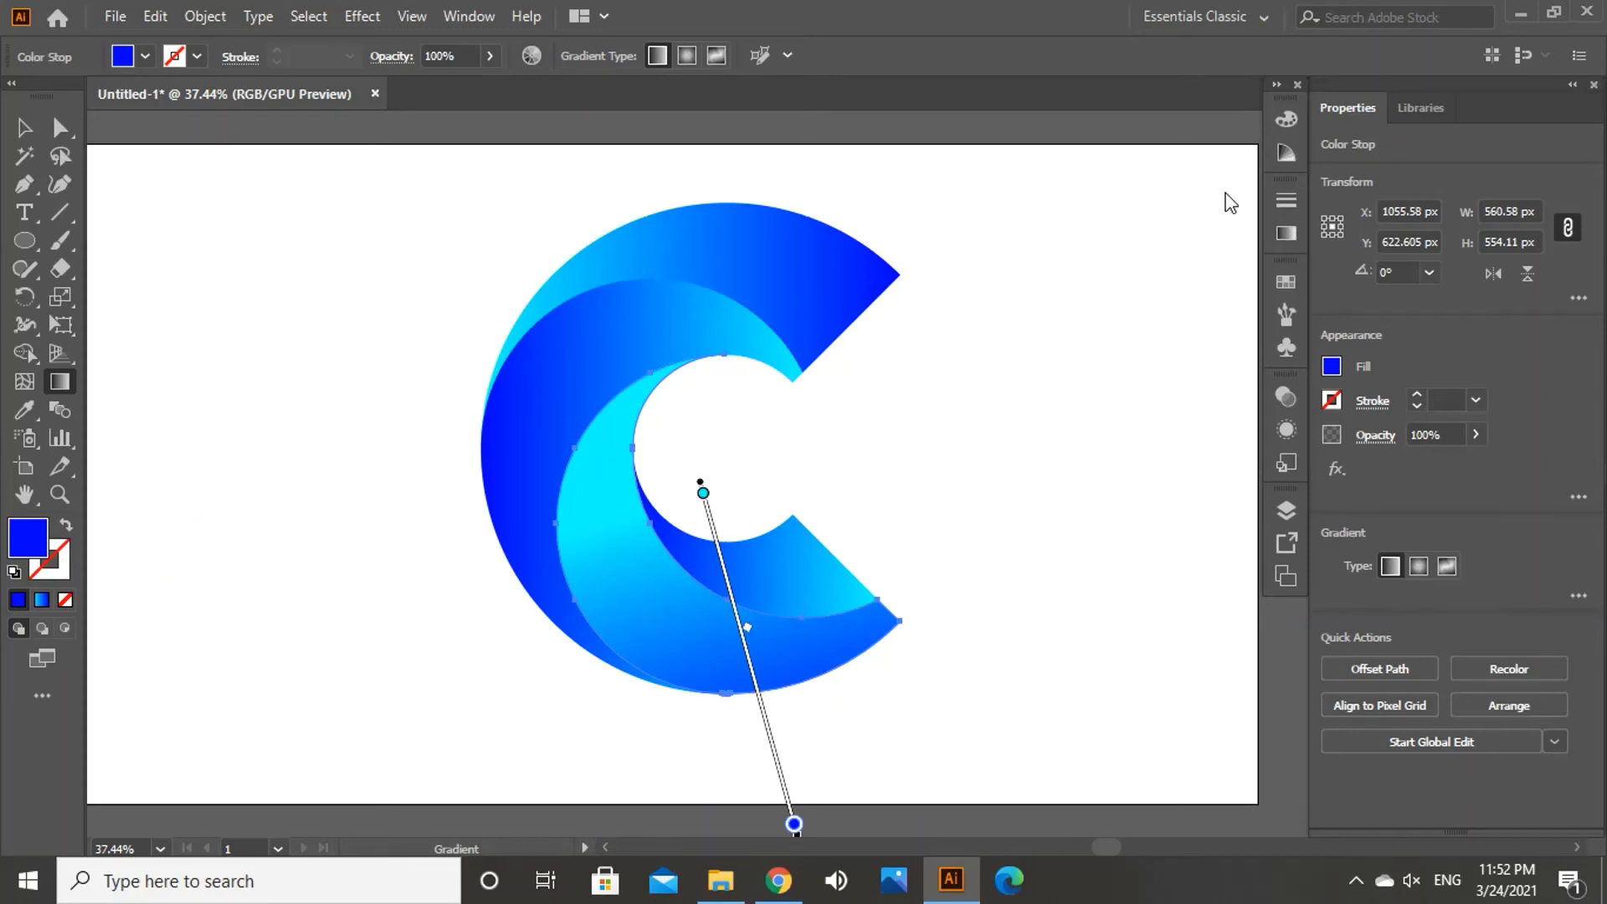
{"action": "left_click", "coordinate": [24, 128]}
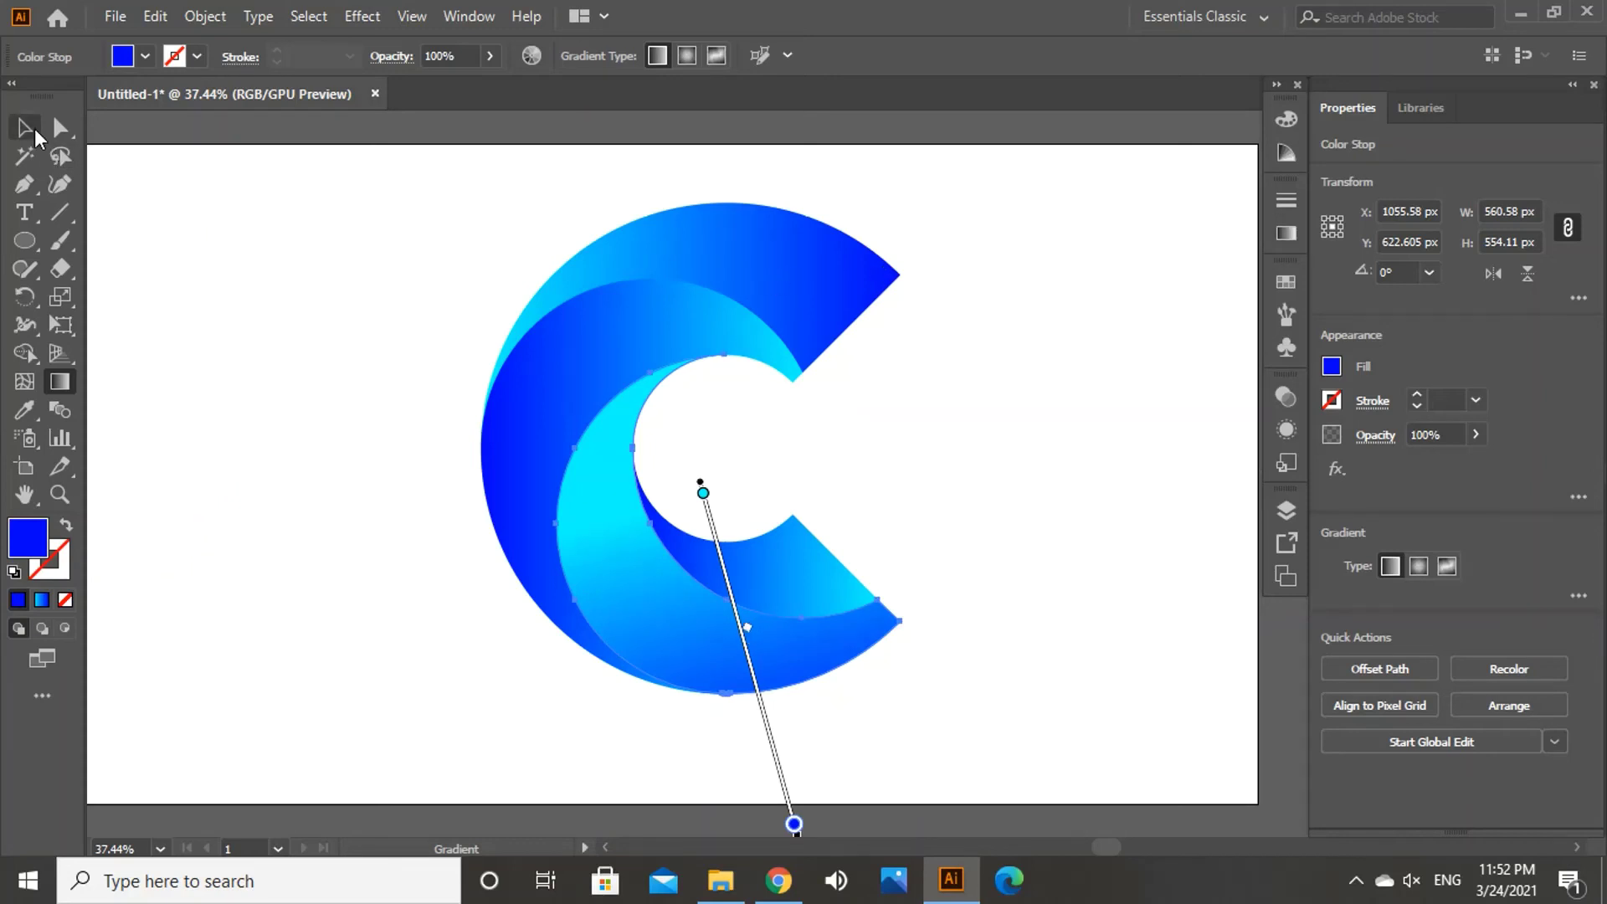
{"action": "left_click", "coordinate": [211, 279]}
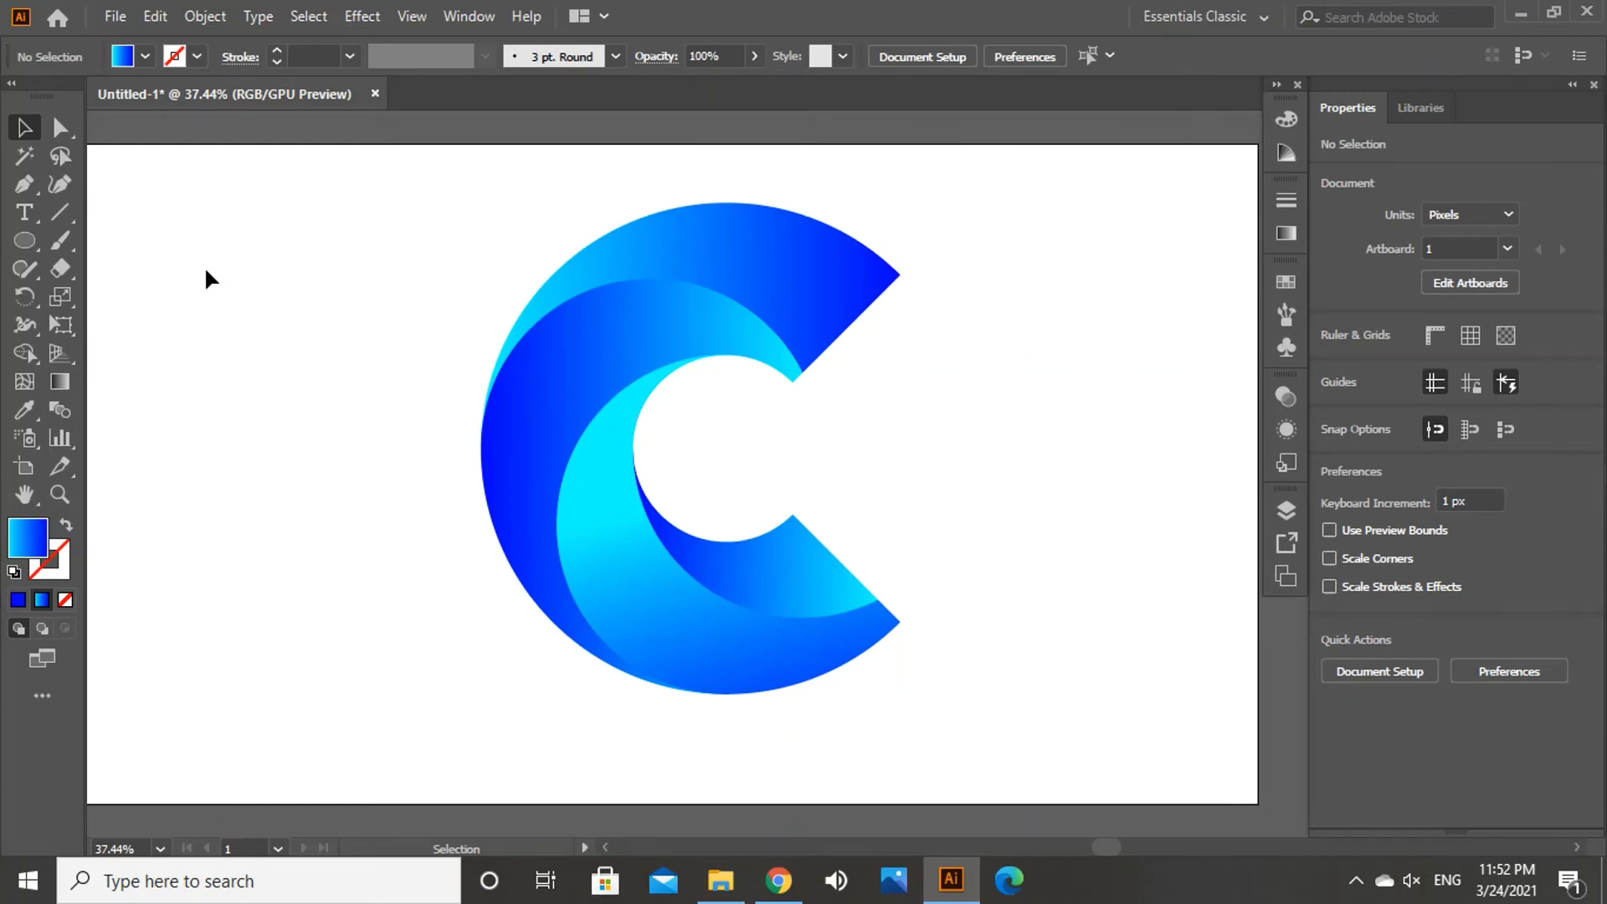
Step: Move the gradient midpoint of the left sweeping band to about 35%
{"action": "left_click", "coordinate": [566, 382]}
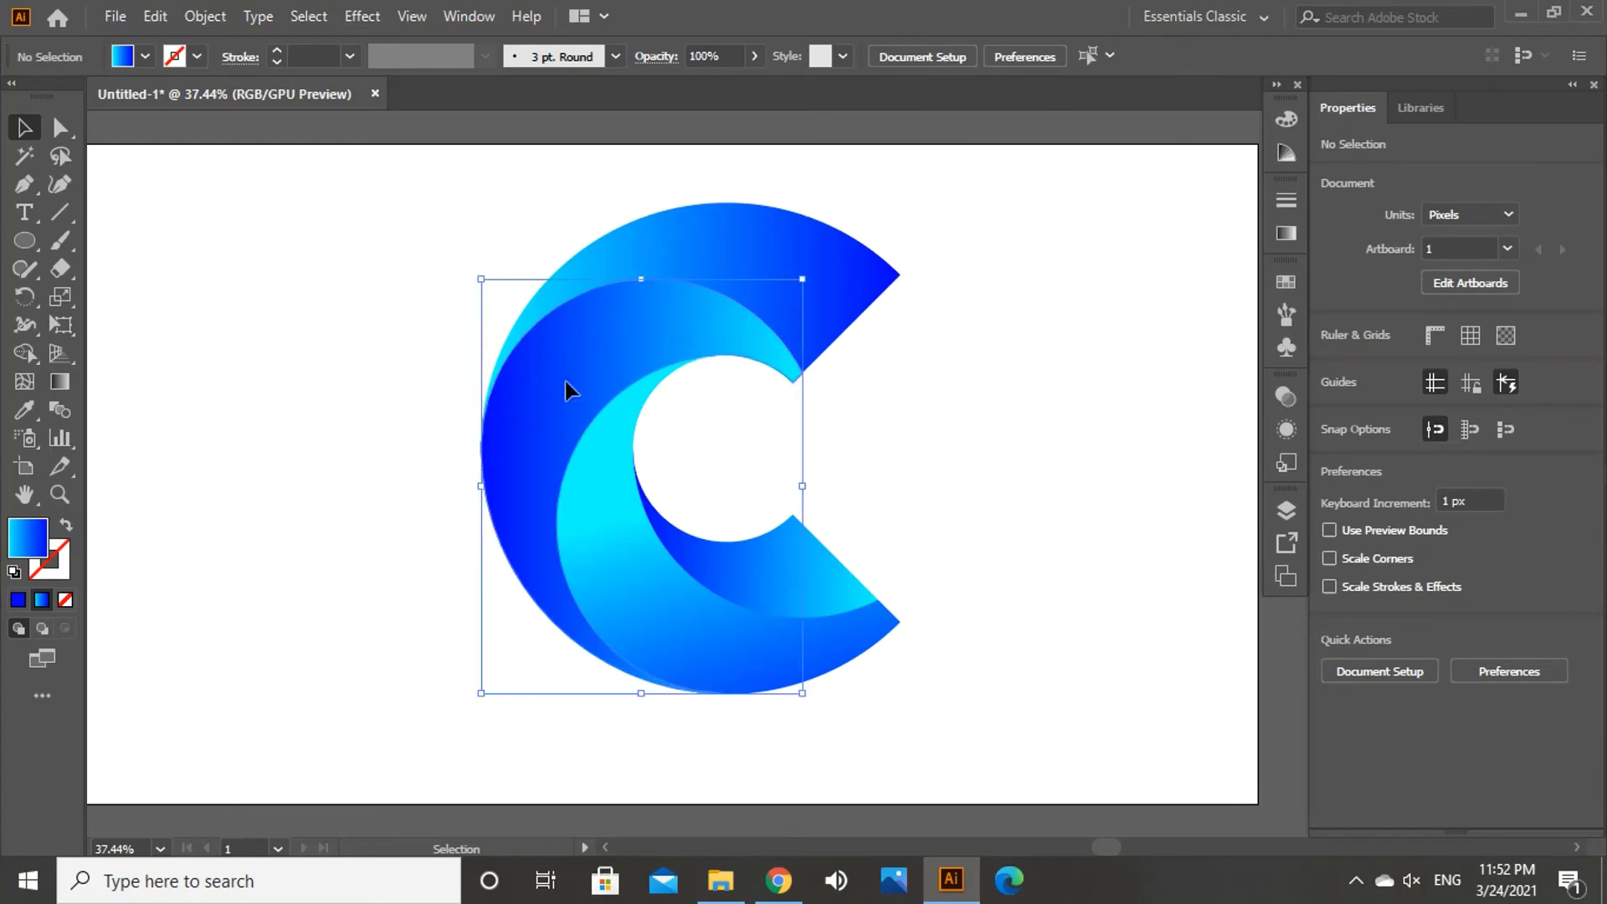
{"action": "left_click", "coordinate": [1288, 234]}
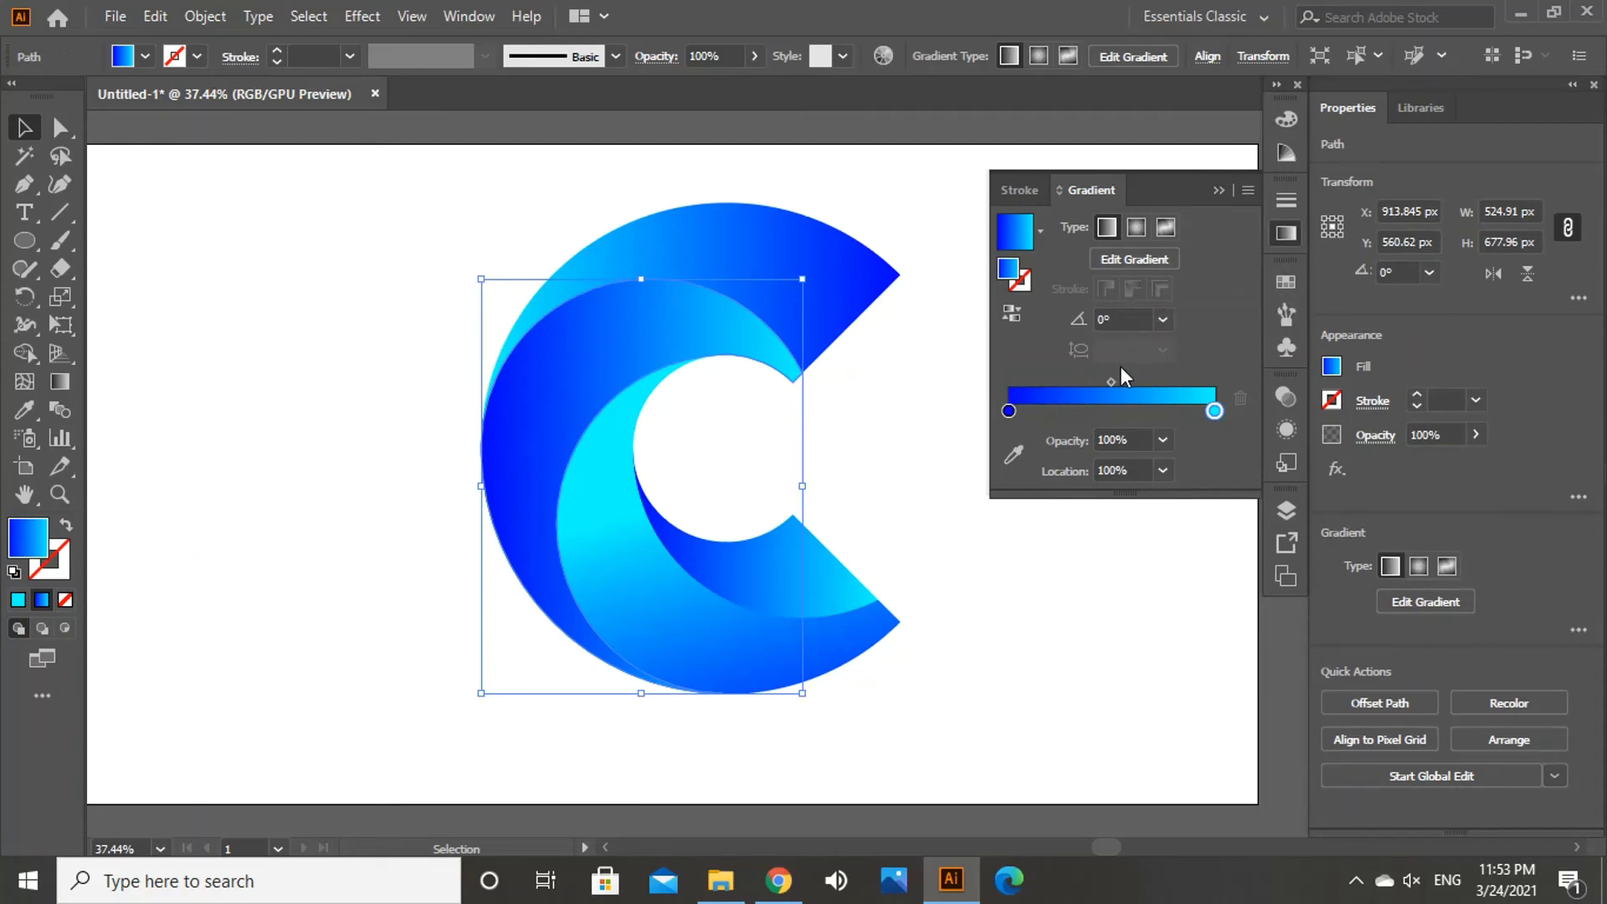
{"action": "left_click_drag", "start_coordinate": [1111, 381], "coordinate": [1077, 380]}
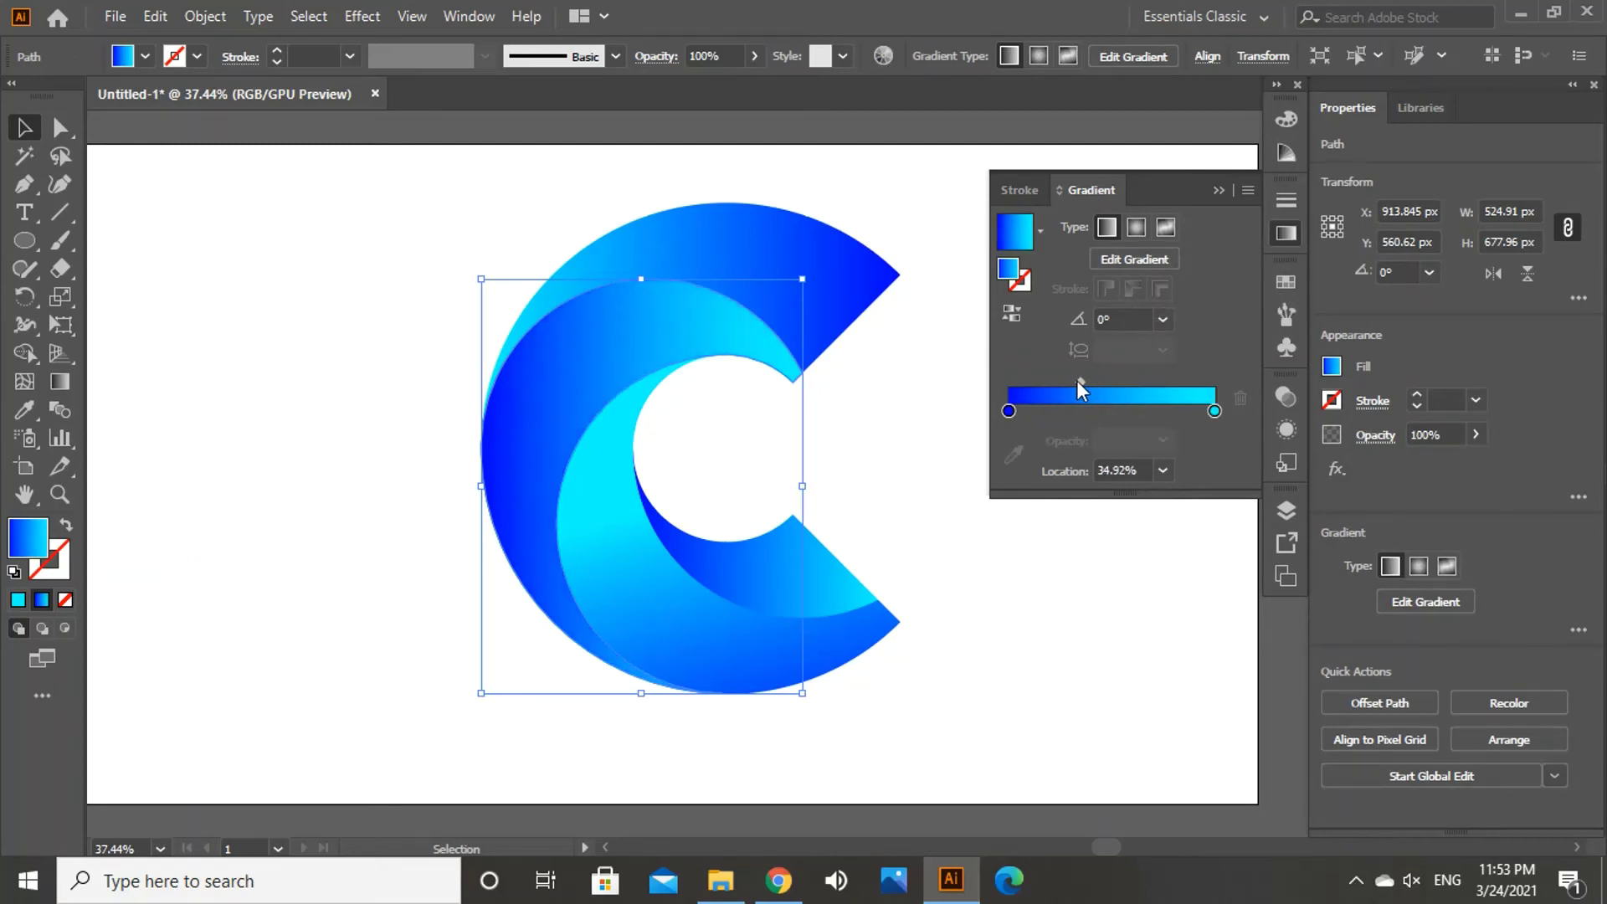
{"action": "left_click", "coordinate": [1213, 187]}
{"action": "left_click", "coordinate": [1048, 251]}
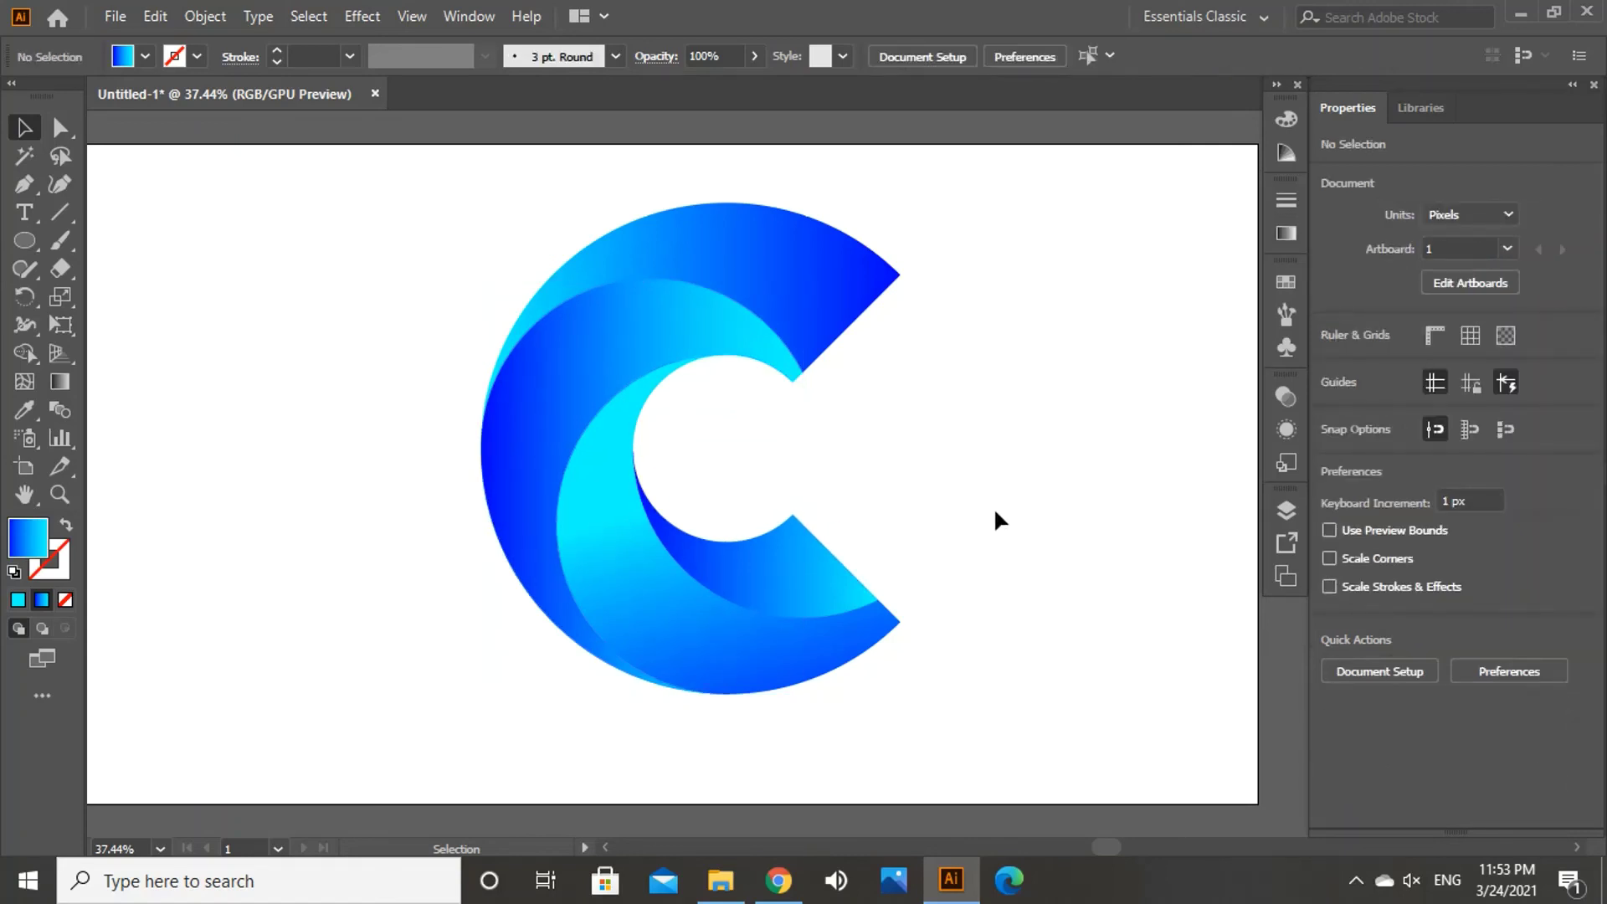
Step: Move the gradient midpoint of the C's upper band to about 58%
{"action": "left_click", "coordinate": [842, 261]}
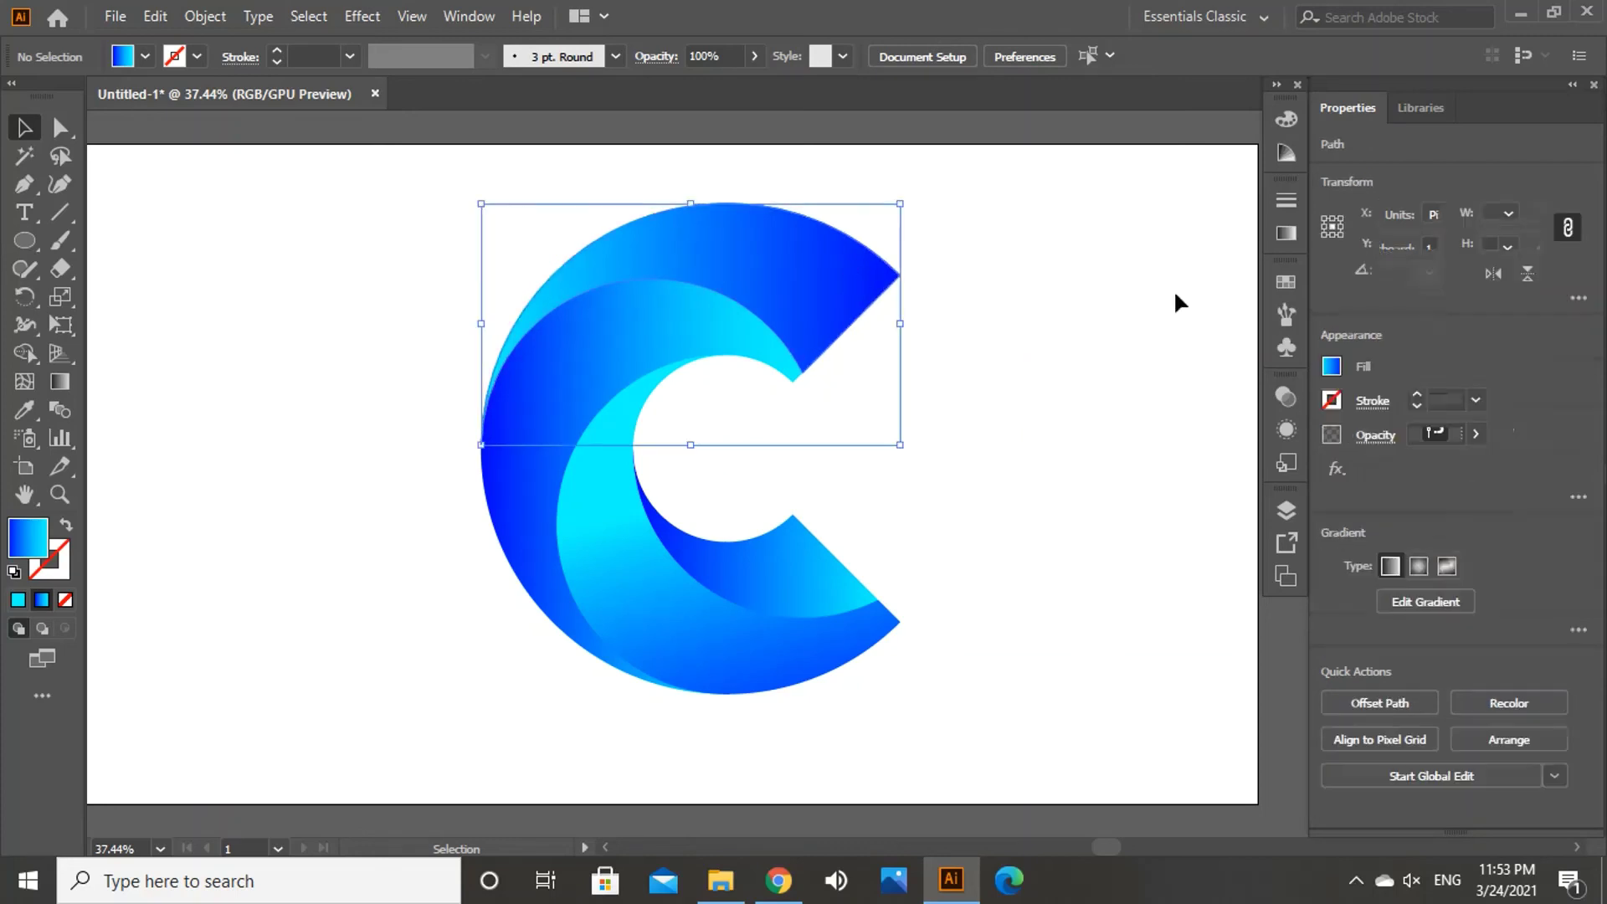
{"action": "left_click", "coordinate": [1286, 234]}
{"action": "left_click_drag", "start_coordinate": [1109, 384], "coordinate": [1131, 379]}
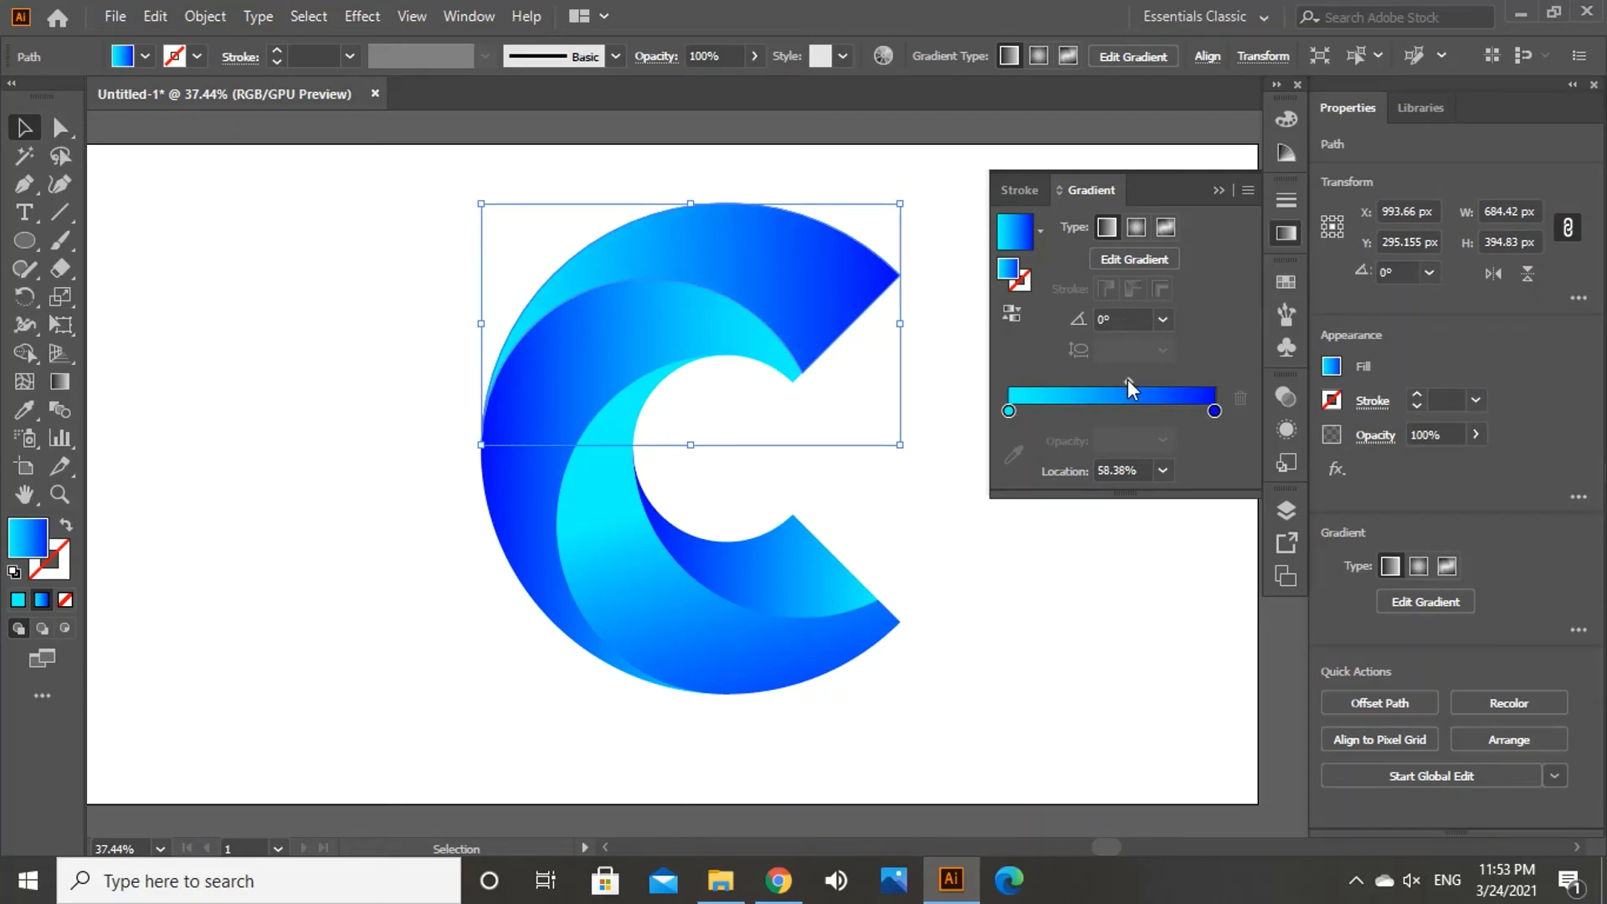
{"action": "left_click", "coordinate": [1220, 191]}
{"action": "left_click", "coordinate": [1066, 258]}
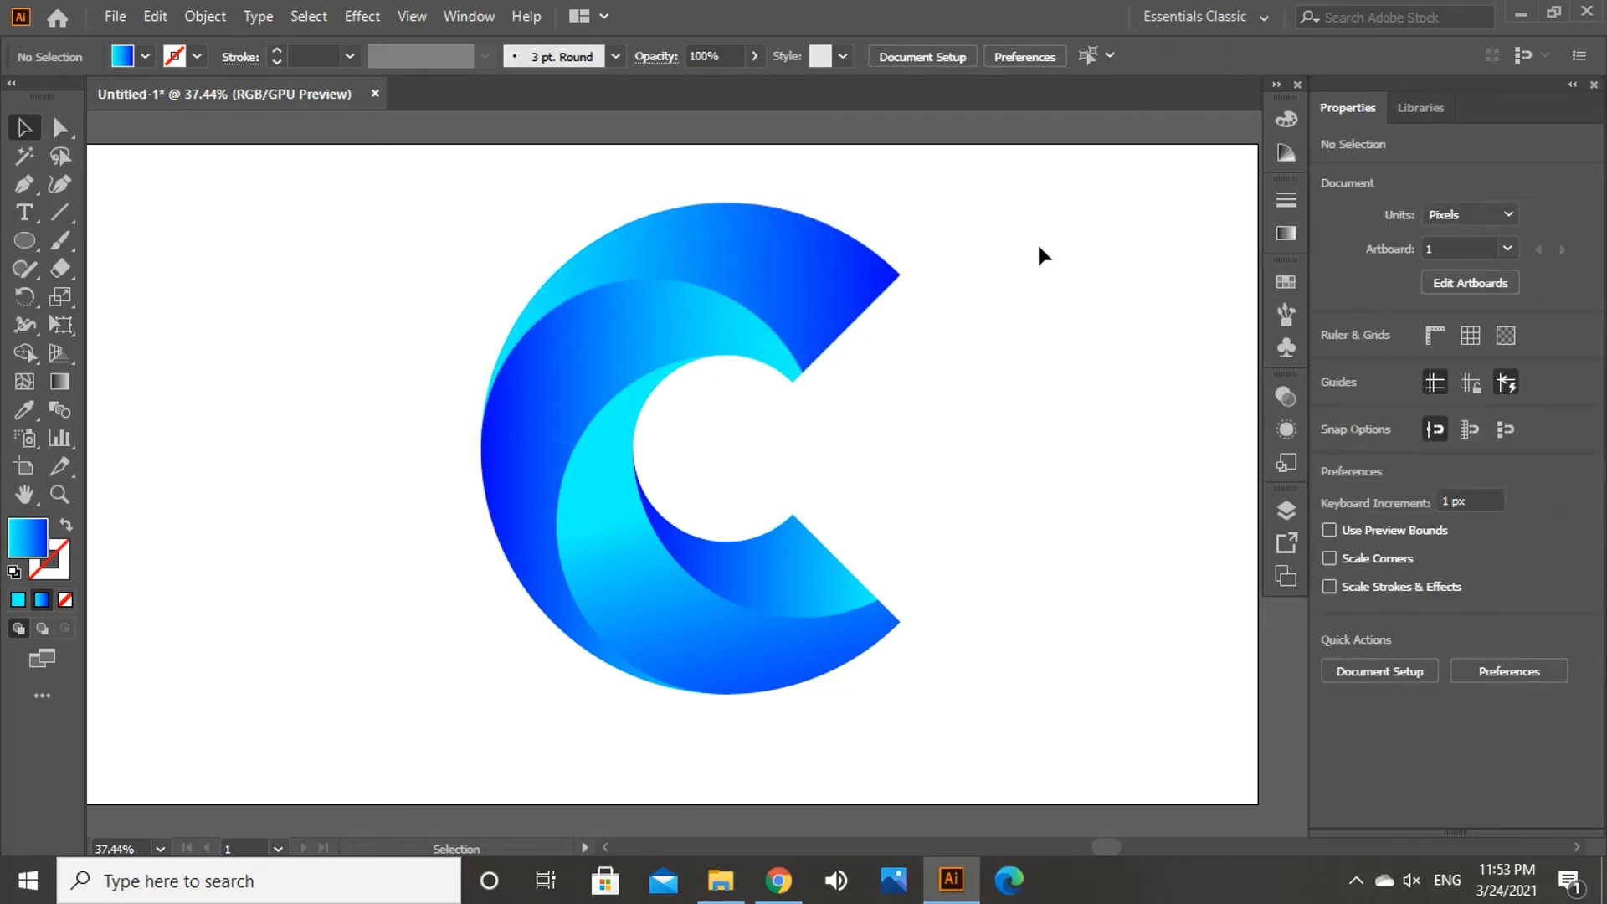
Step: Expand the gradient fills of all the C's pieces to 255 objects and group the pieces together
{"action": "left_click_drag", "start_coordinate": [455, 215], "coordinate": [939, 690]}
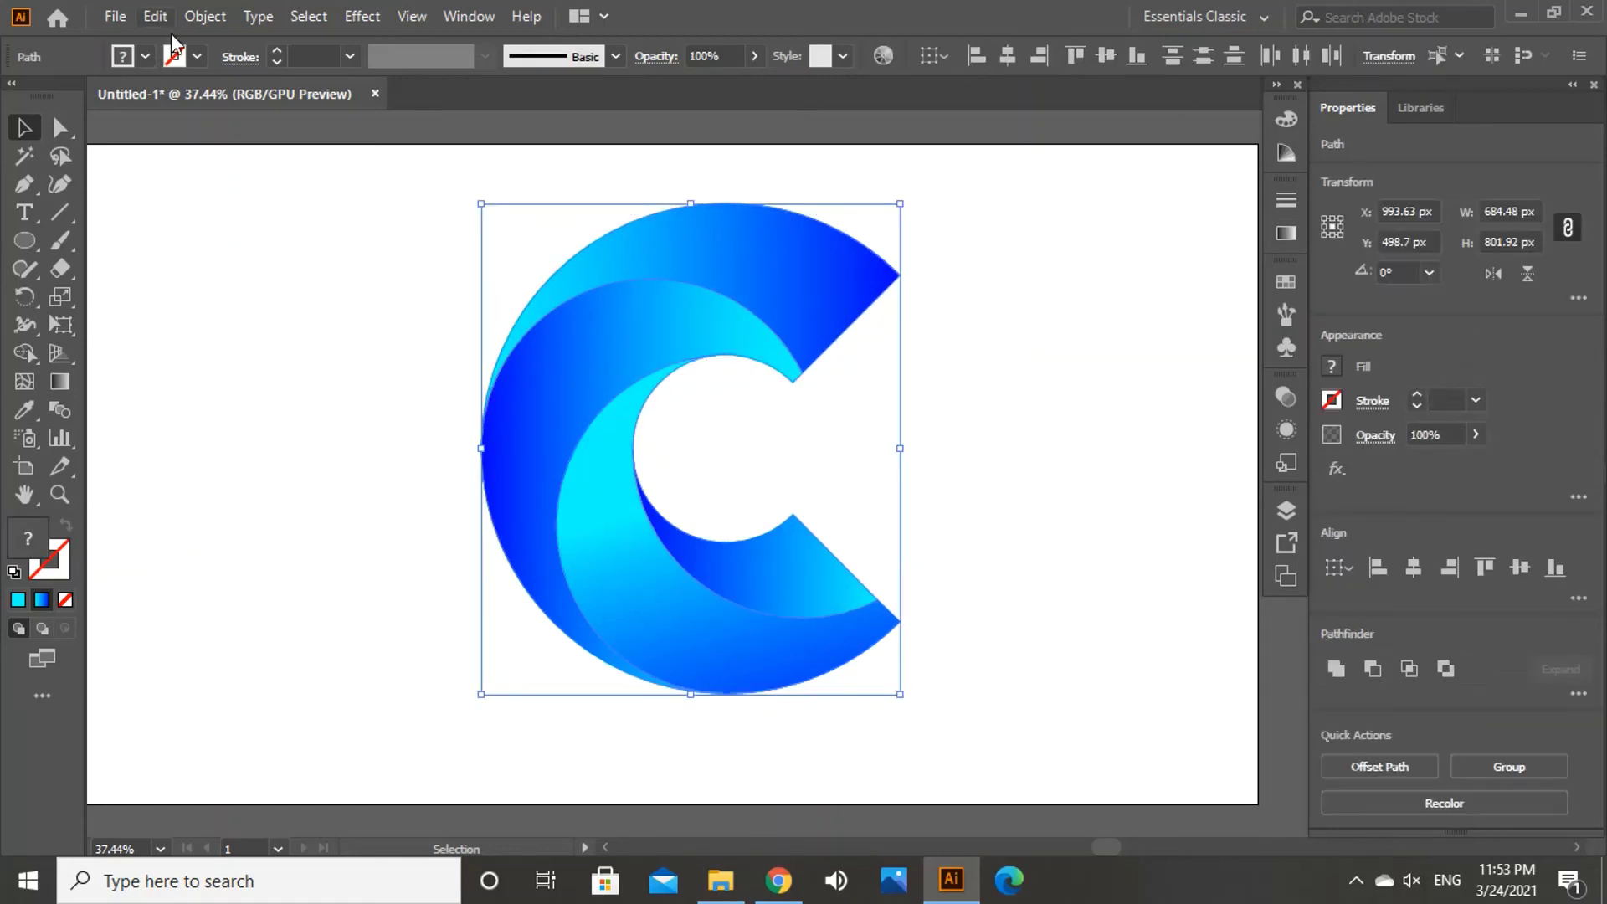
{"action": "left_click", "coordinate": [205, 16]}
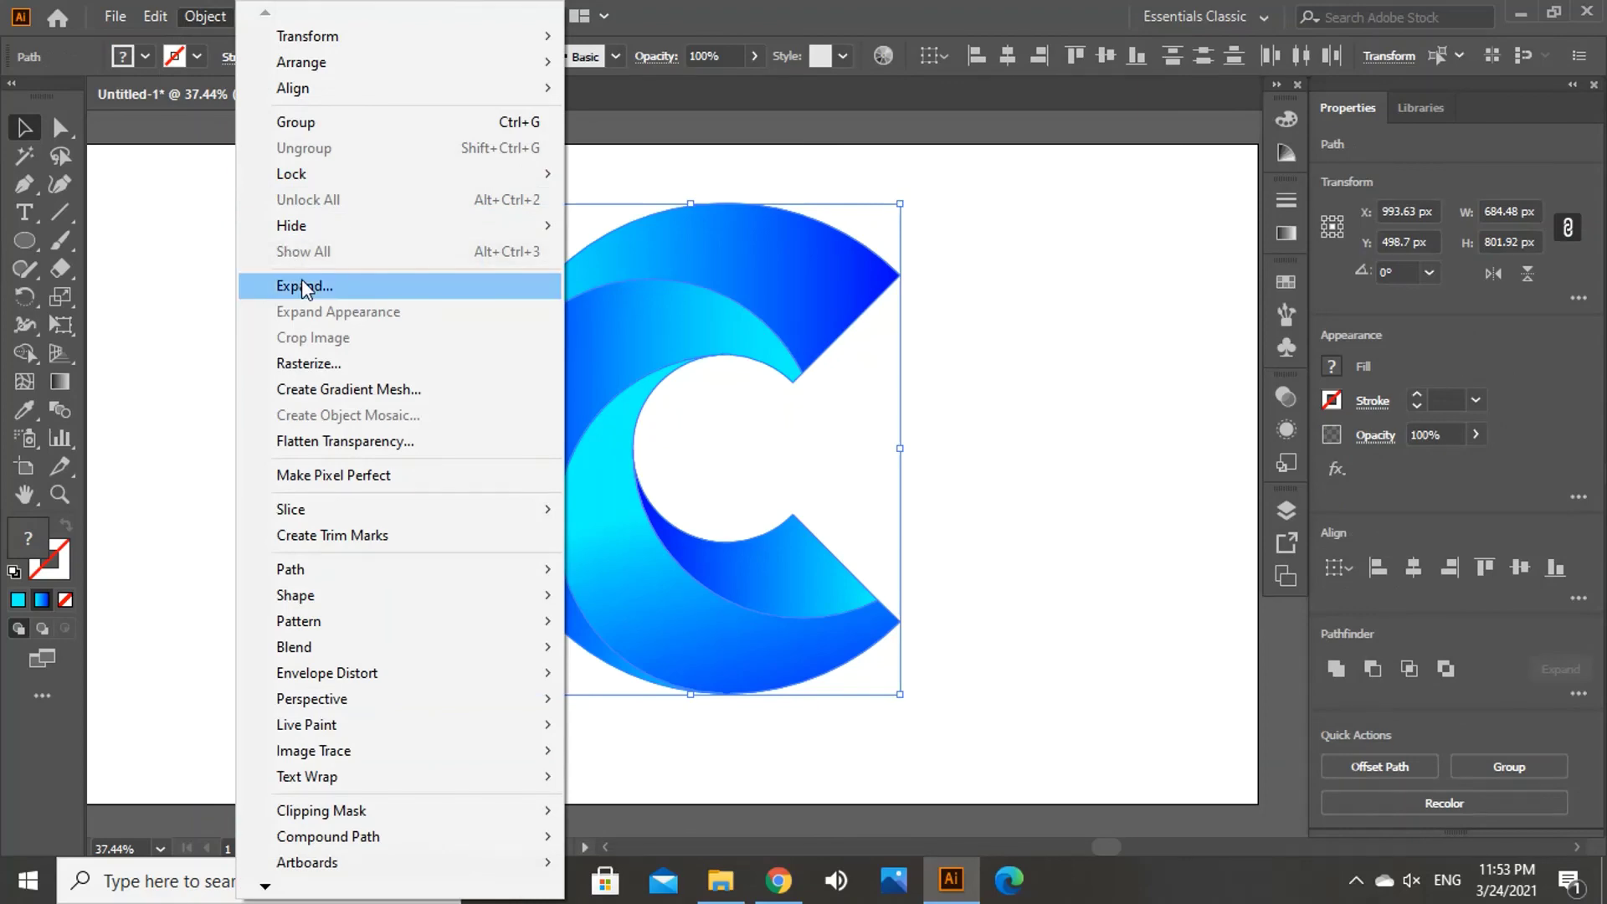
{"action": "left_click", "coordinate": [301, 285]}
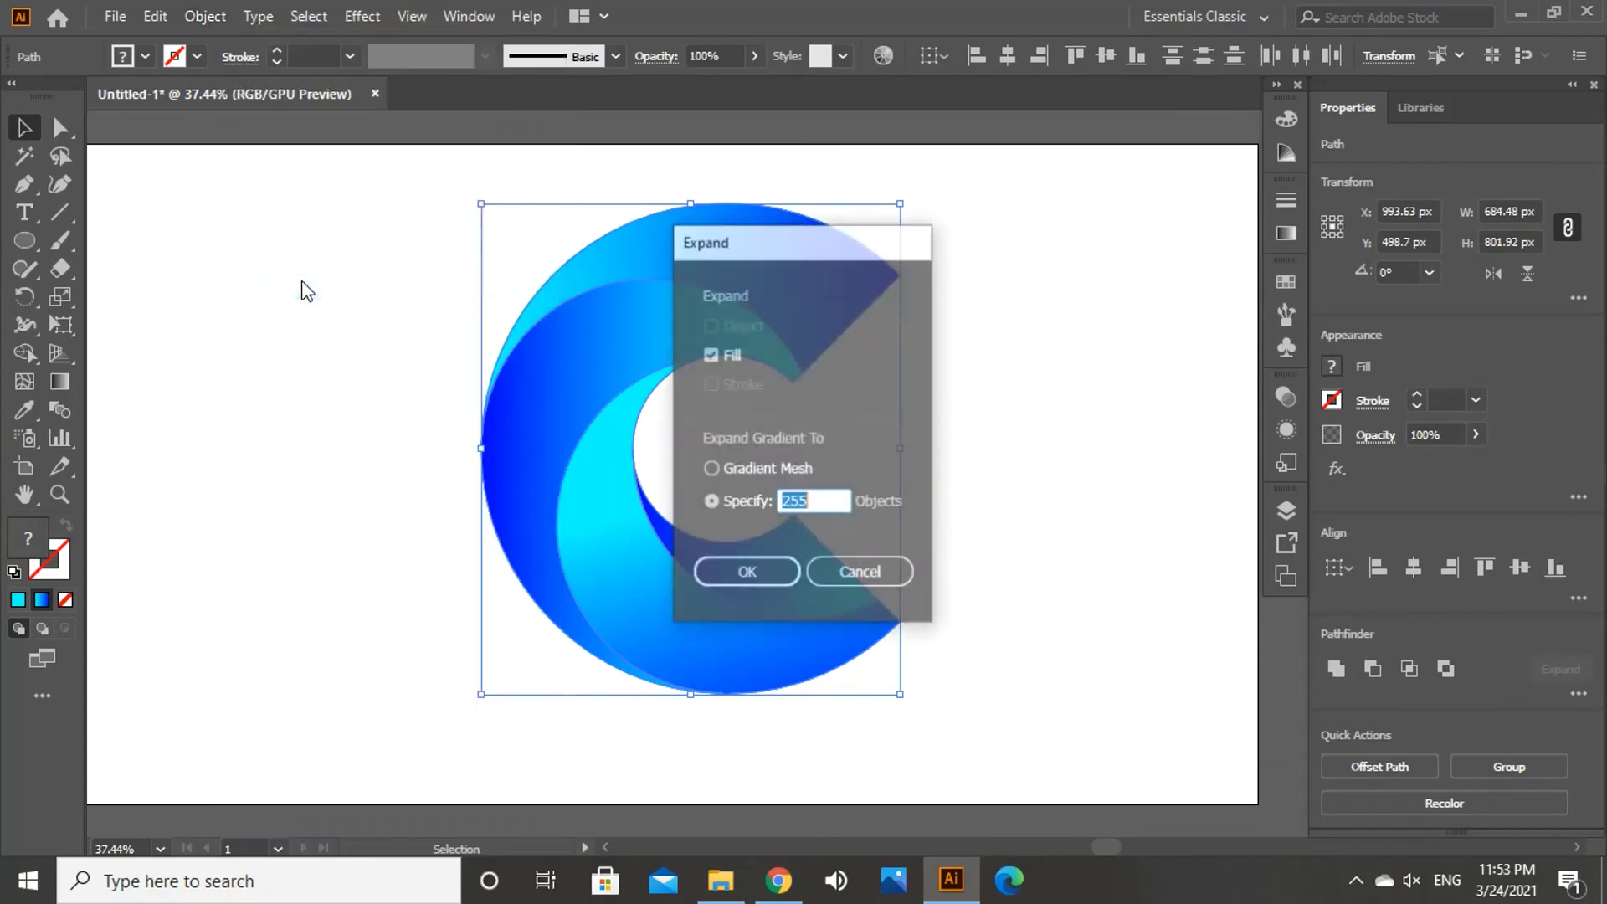
{"action": "left_click", "coordinate": [721, 579]}
{"action": "left_click", "coordinate": [214, 27]}
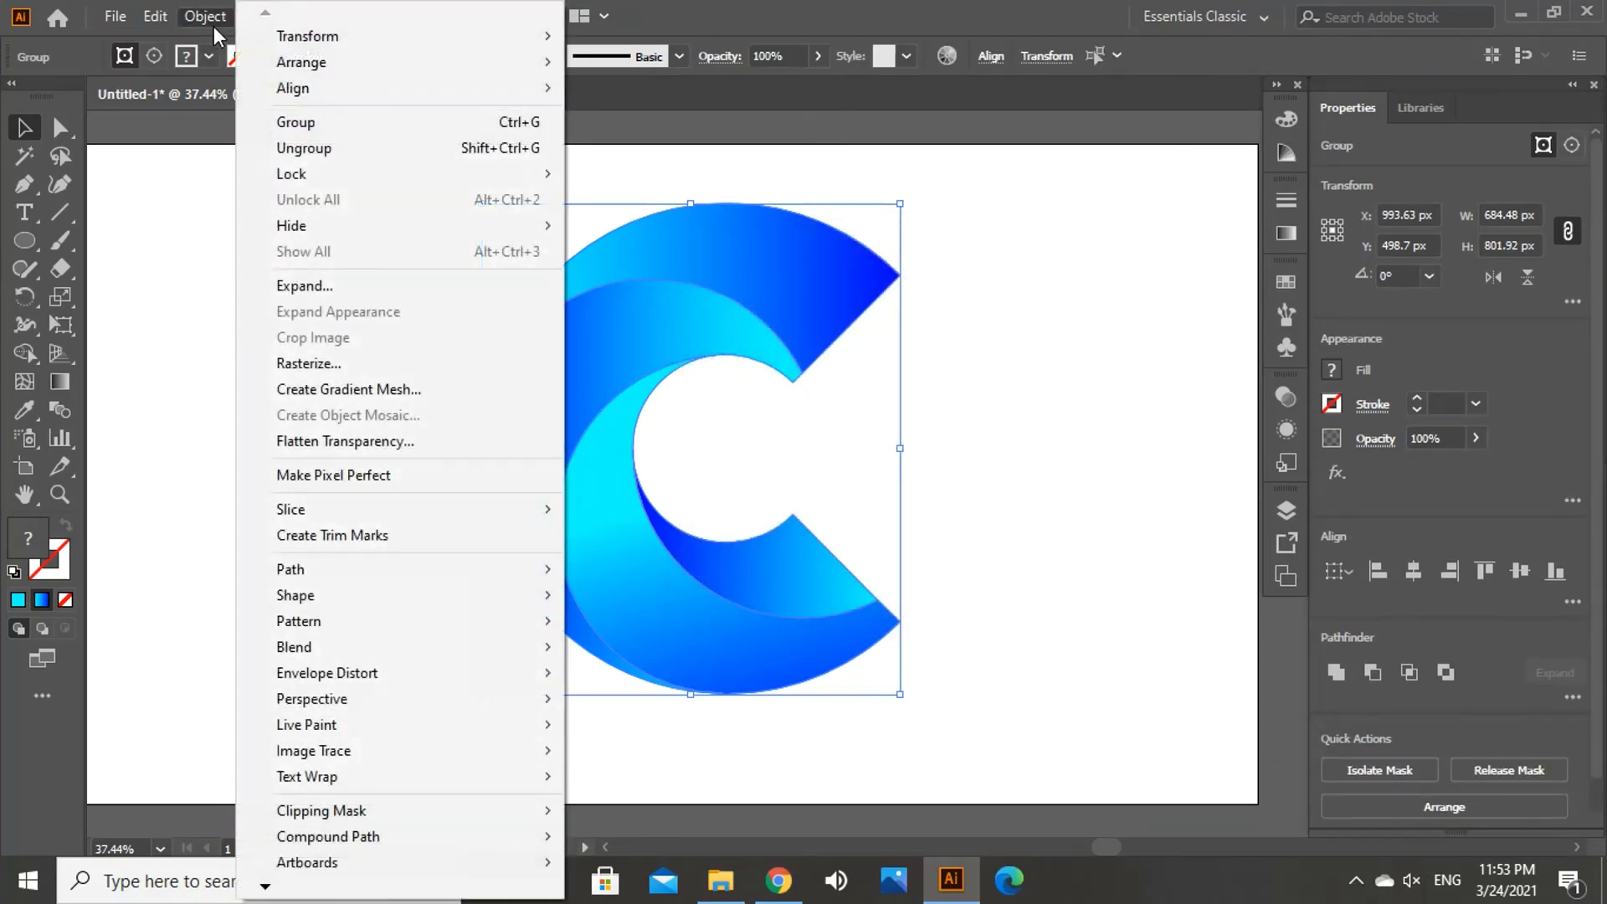
{"action": "left_click", "coordinate": [285, 122]}
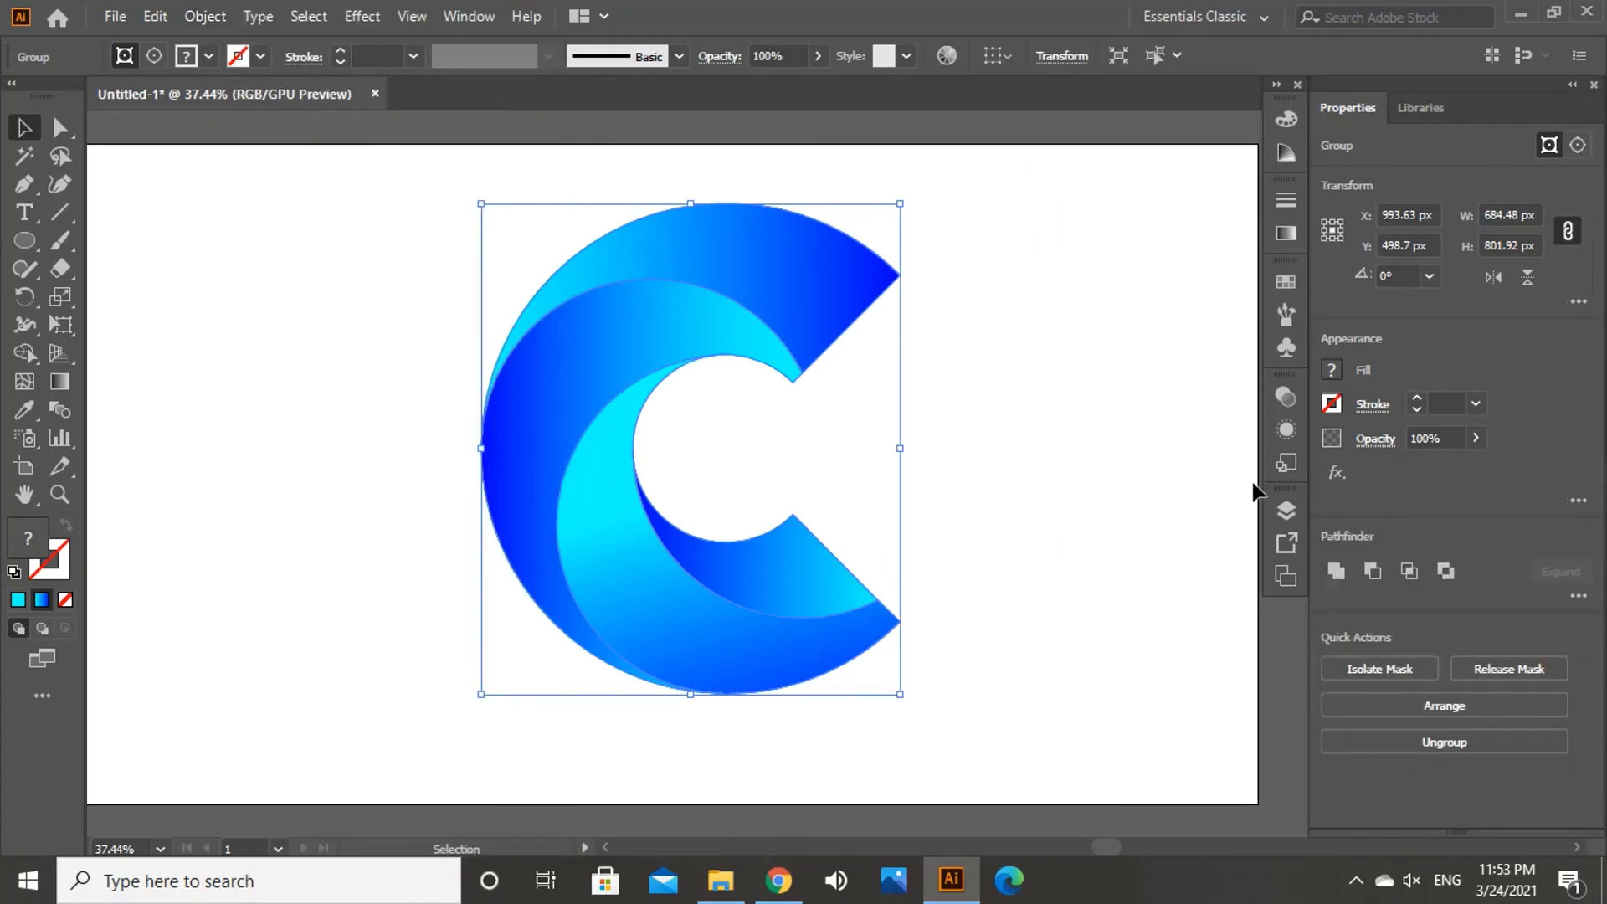
{"action": "left_click", "coordinate": [1085, 394]}
Step: Move the grouped C slightly downward on the artboard and deselect it
{"action": "left_click_drag", "start_coordinate": [817, 323], "coordinate": [817, 335]}
{"action": "left_click", "coordinate": [996, 458]}
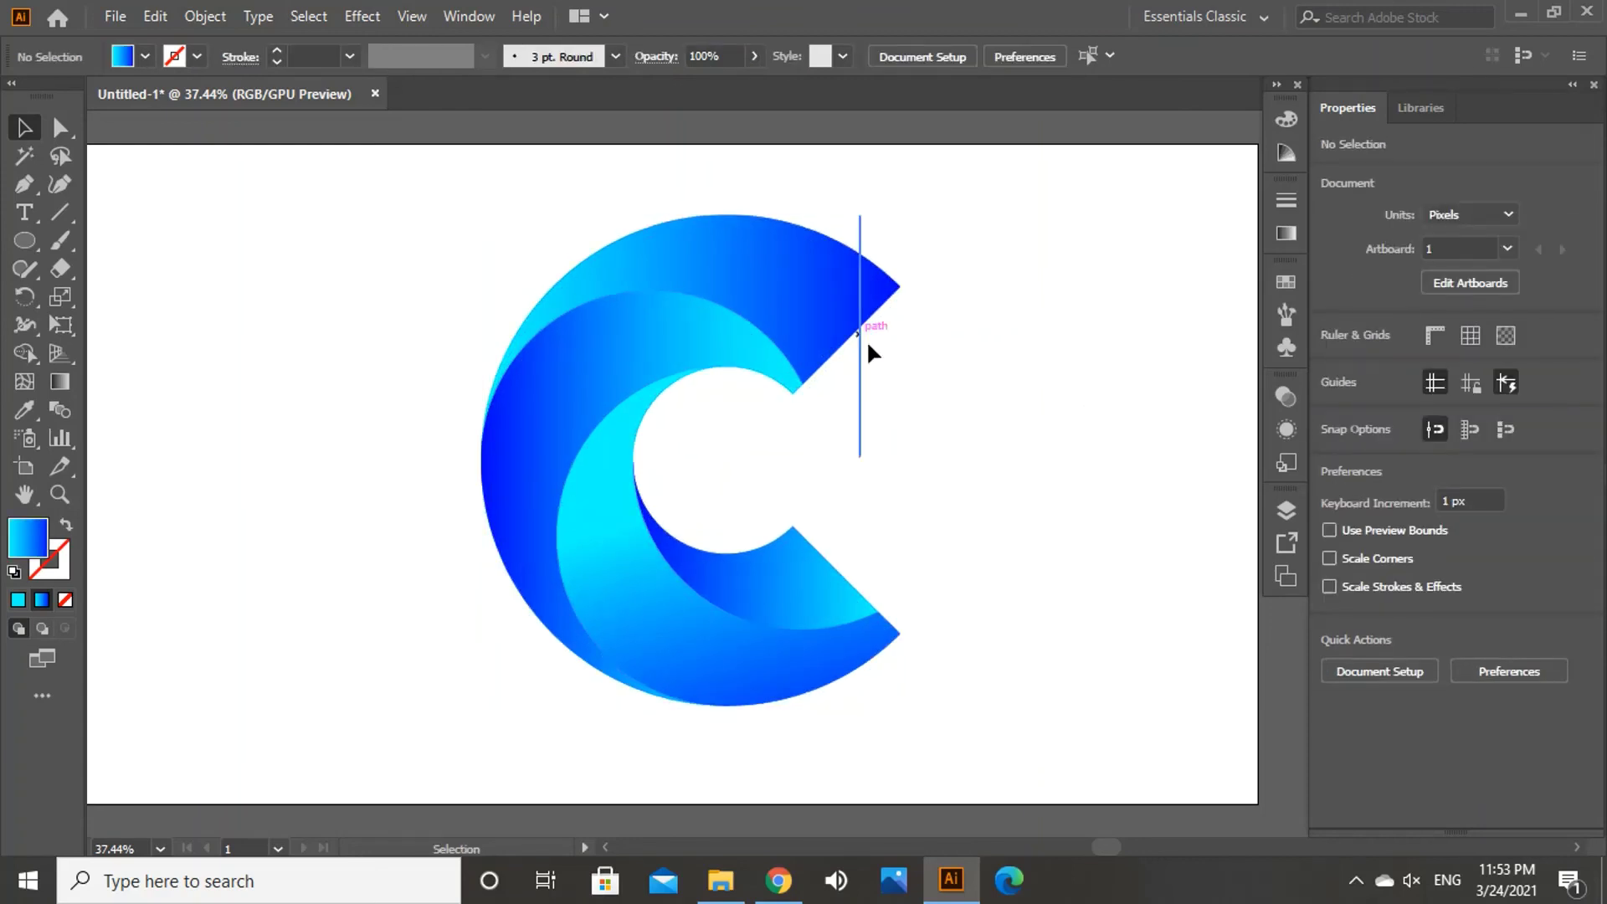
{"action": "left_click_drag", "start_coordinate": [828, 313], "coordinate": [800, 314]}
{"action": "left_click", "coordinate": [929, 395]}
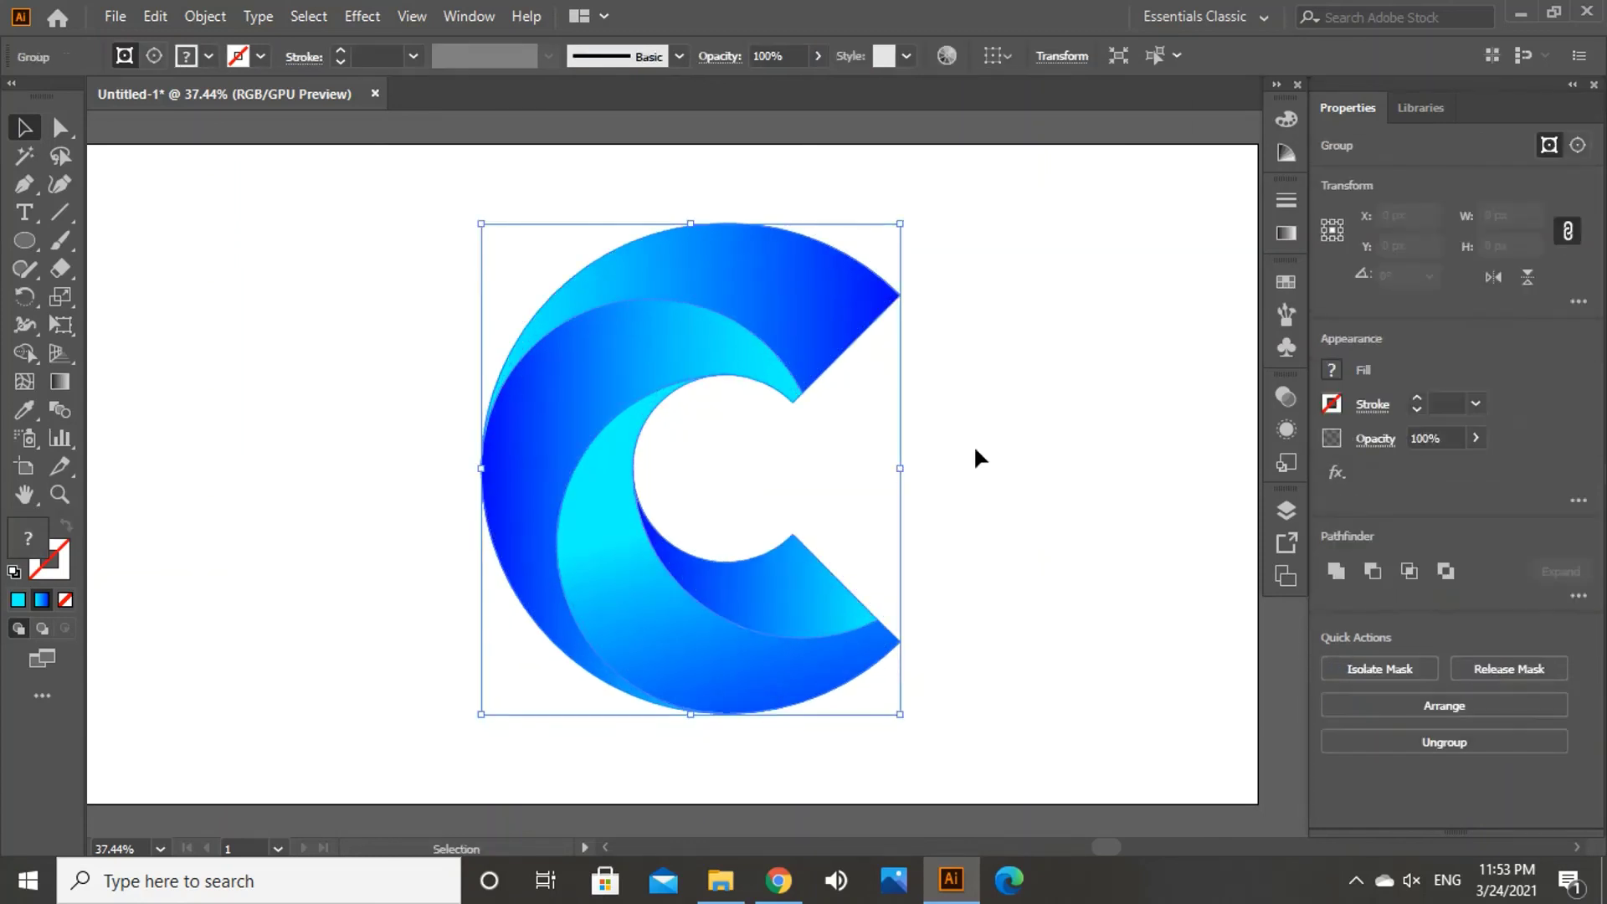
{"action": "left_click", "coordinate": [975, 453]}
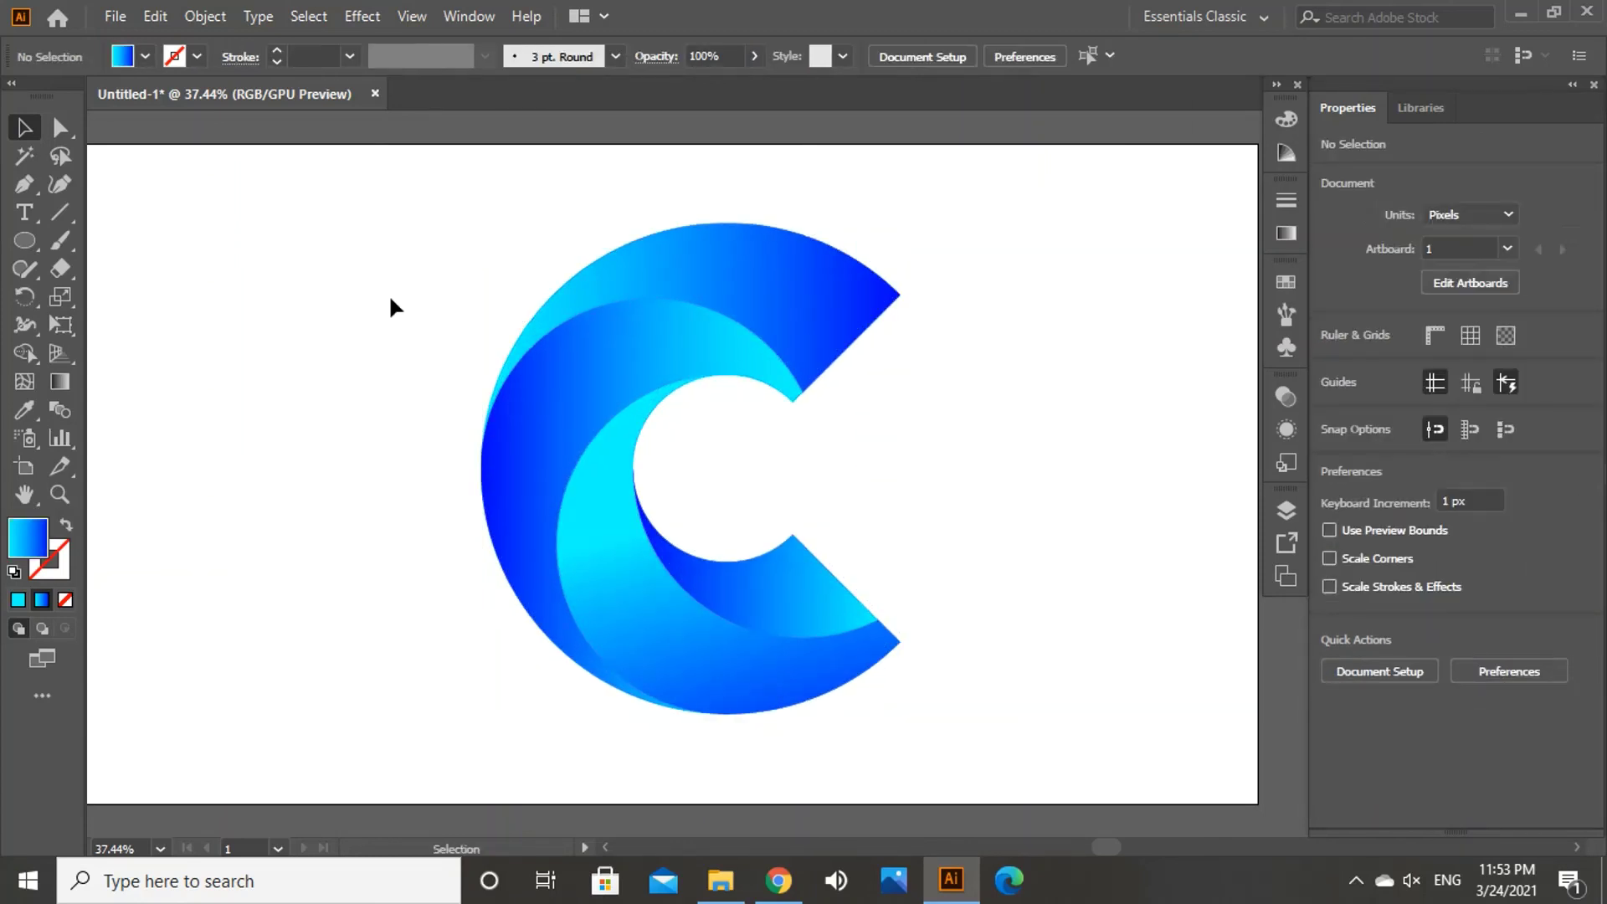